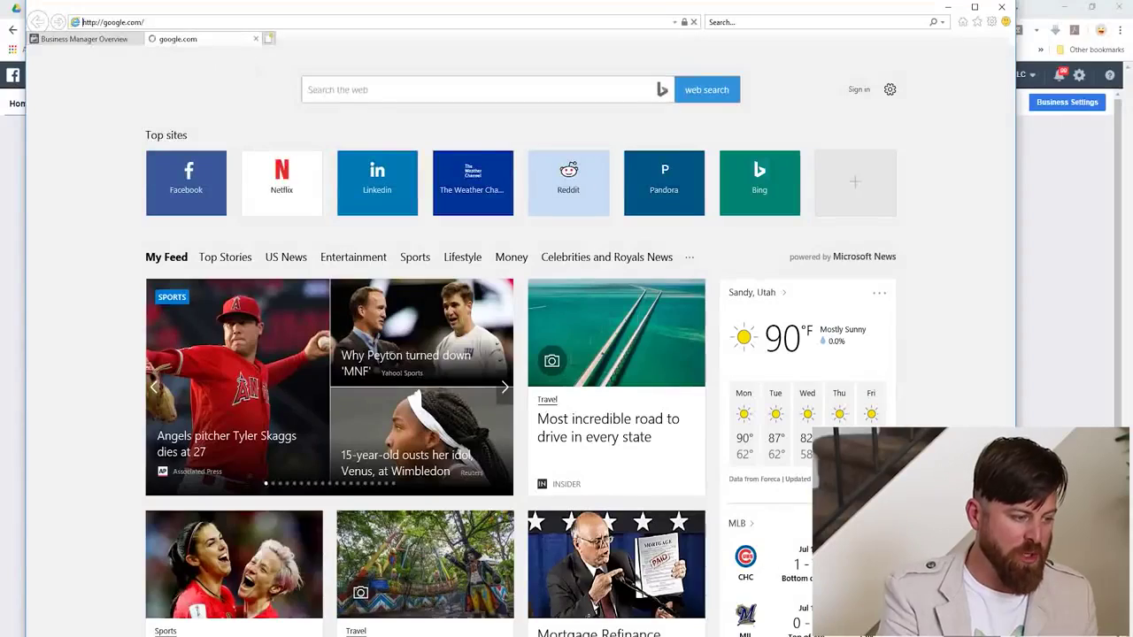
# Step: Search Google for "facebook ads", look over the results, and close the results tab and that browser window
pyautogui.write('facebook ads')
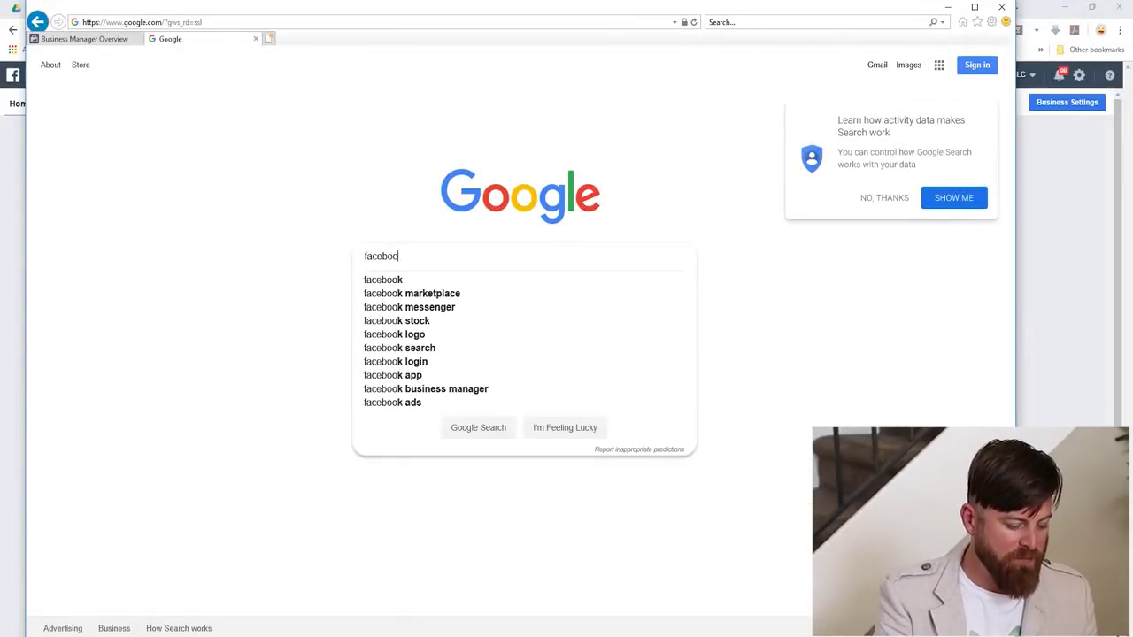
pyautogui.press('Return')
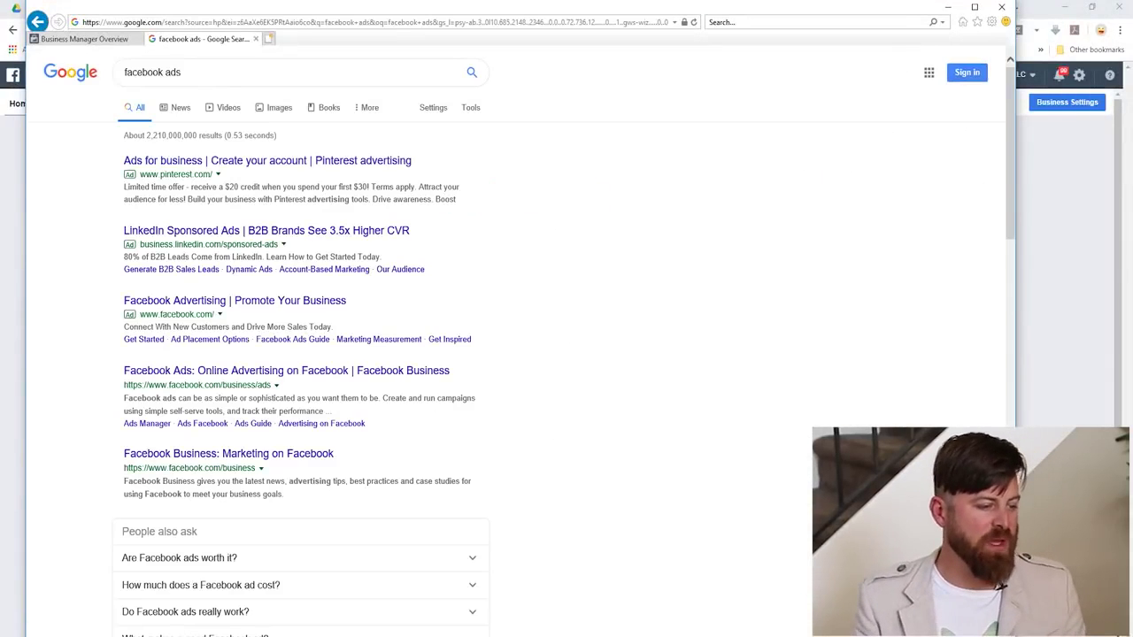
pyautogui.scroll(-2, 513, 336)
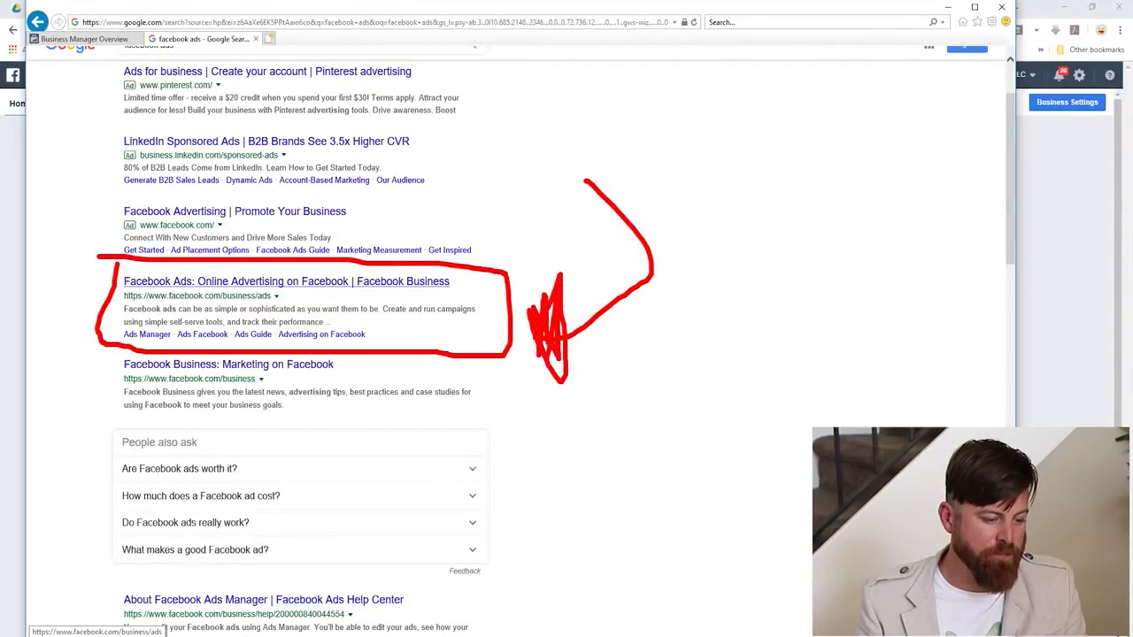
pyautogui.click(256, 39)
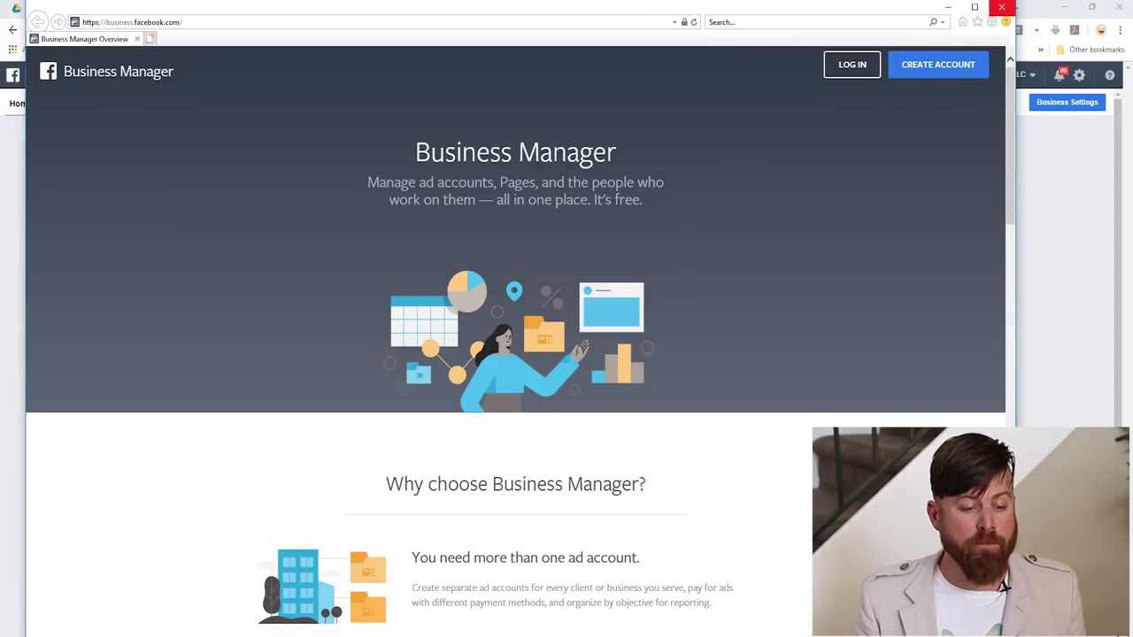
pyautogui.click(1001, 7)
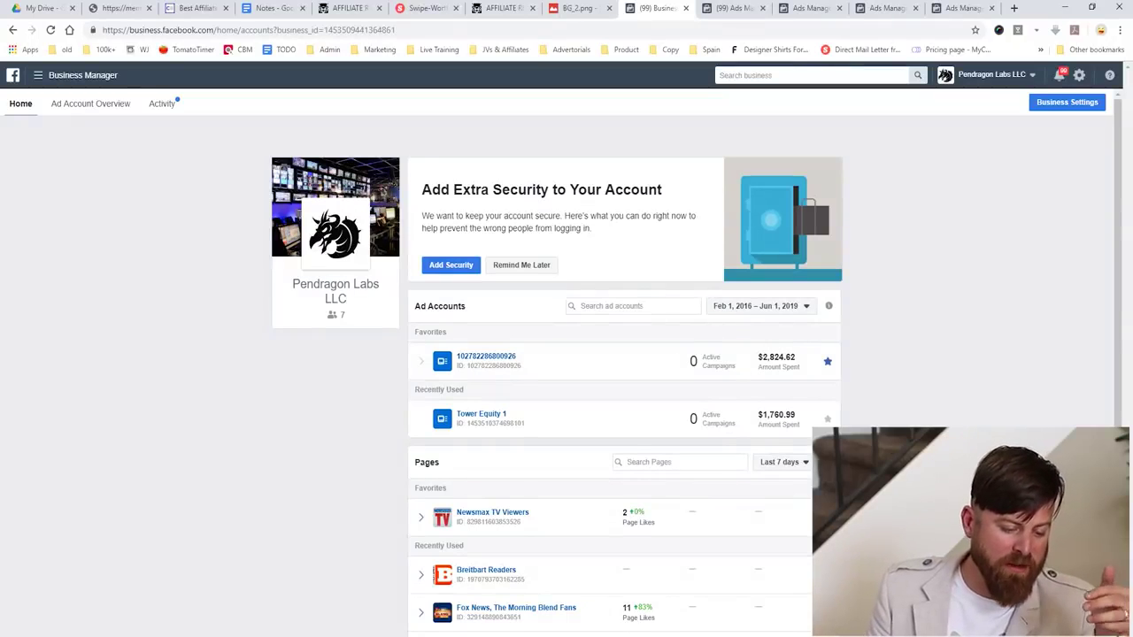
# Step: Look over the ad accounts on the Business Manager home page and bring up the Ads Manager campaigns list
pyautogui.scroll(-1, 566, 363)
pyautogui.scroll(1, 566, 362)
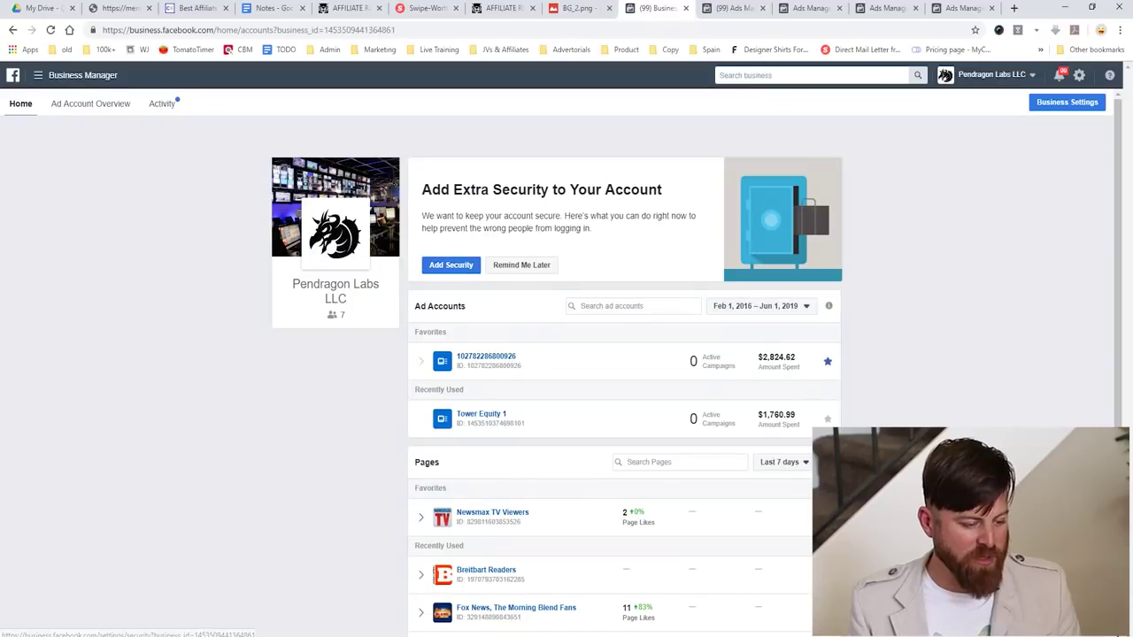
pyautogui.moveTo(400, 289)
pyautogui.mouseDown()
pyautogui.moveTo(418, 392)
pyautogui.moveTo(679, 420)
pyautogui.moveTo(848, 365)
pyautogui.moveTo(679, 297)
pyautogui.moveTo(443, 302)
pyautogui.mouseUp()
pyautogui.moveTo(864, 182)
pyautogui.mouseDown()
pyautogui.moveTo(872, 349)
pyautogui.moveTo(912, 382)
pyautogui.mouseUp()
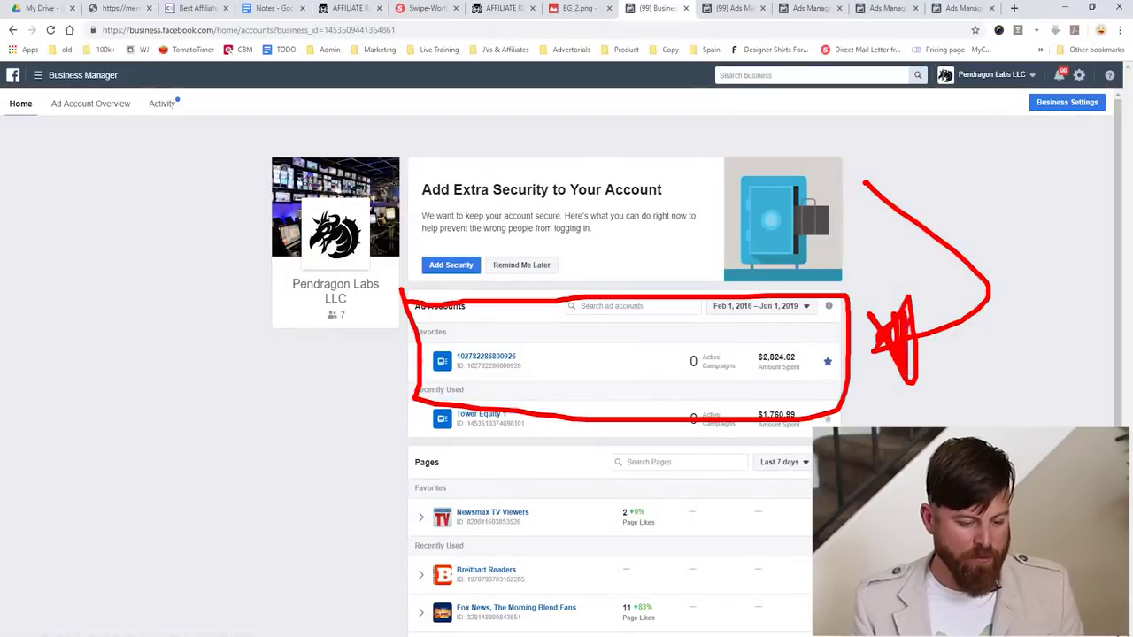
pyautogui.press('Escape')
pyautogui.hotkey('ctrl', 'Tab')
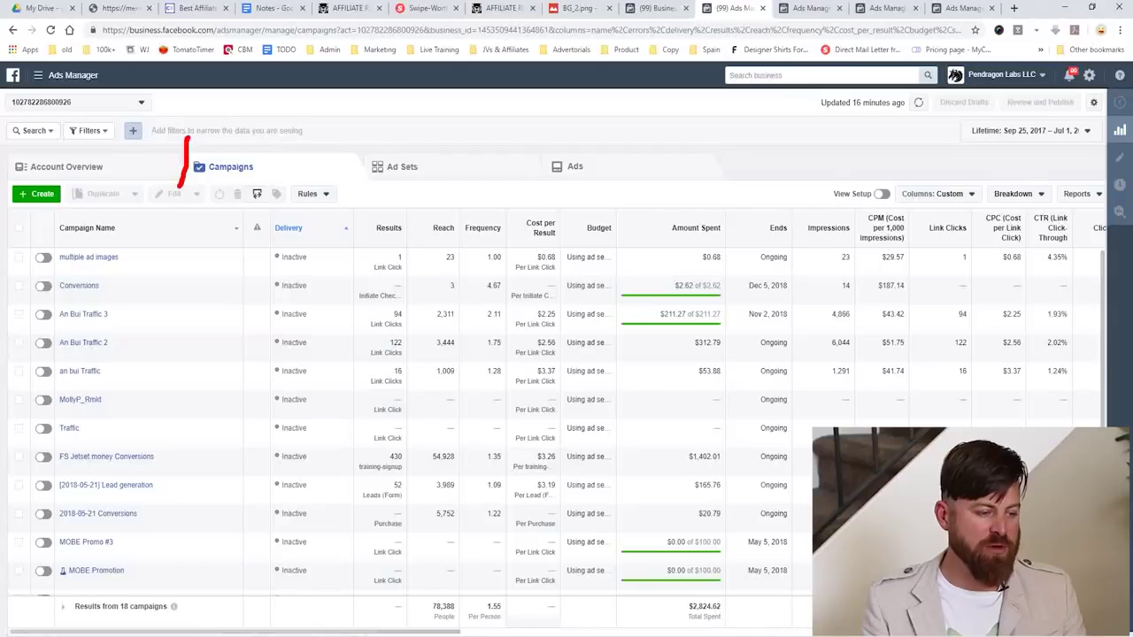
pyautogui.moveTo(320, 142); pyautogui.dragTo(165, 147)
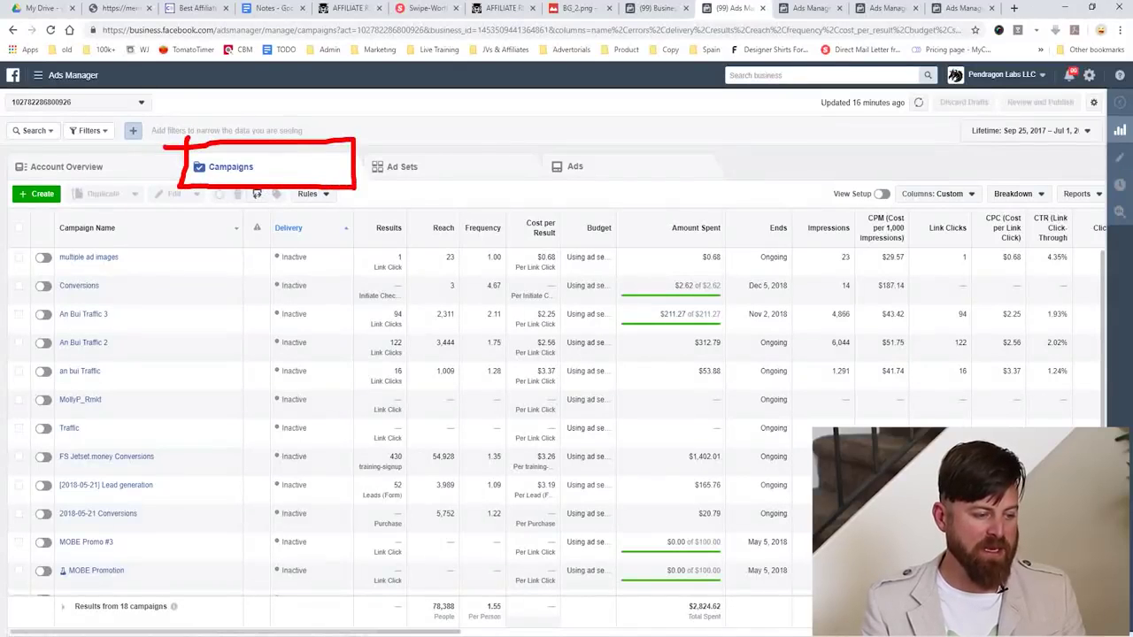
pyautogui.moveTo(372, 156)
pyautogui.mouseDown()
pyautogui.moveTo(475, 183)
pyautogui.moveTo(344, 135)
pyautogui.mouseUp()
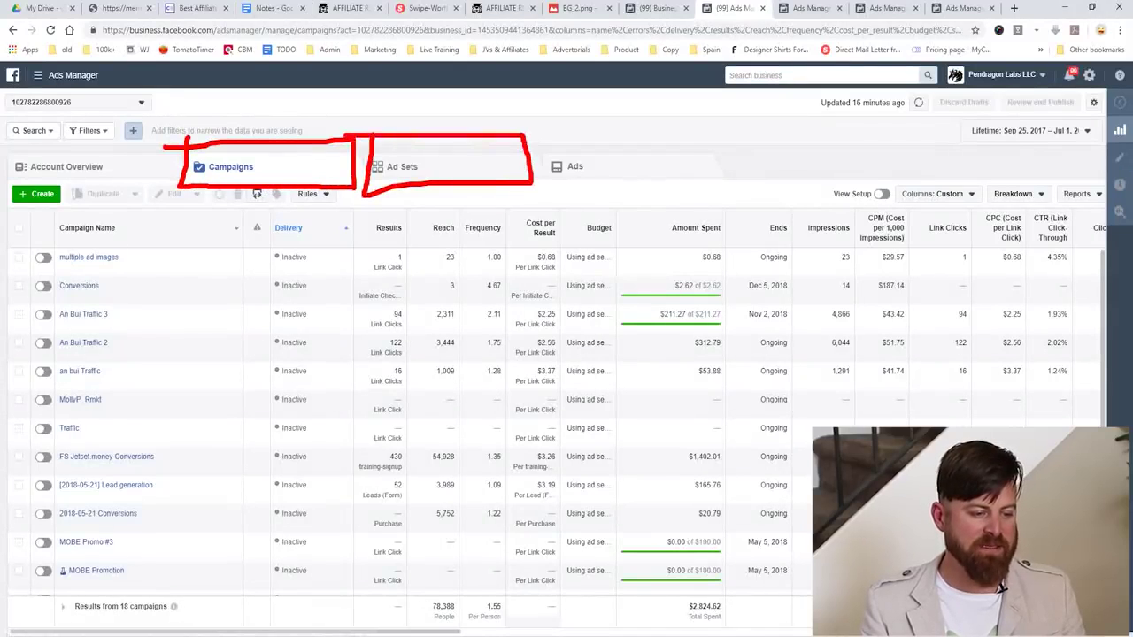
pyautogui.moveTo(539, 172)
pyautogui.mouseDown()
pyautogui.moveTo(773, 183)
pyautogui.moveTo(660, 135)
pyautogui.moveTo(531, 138)
pyautogui.mouseUp()
pyautogui.moveTo(18, 181); pyautogui.dragTo(62, 152)
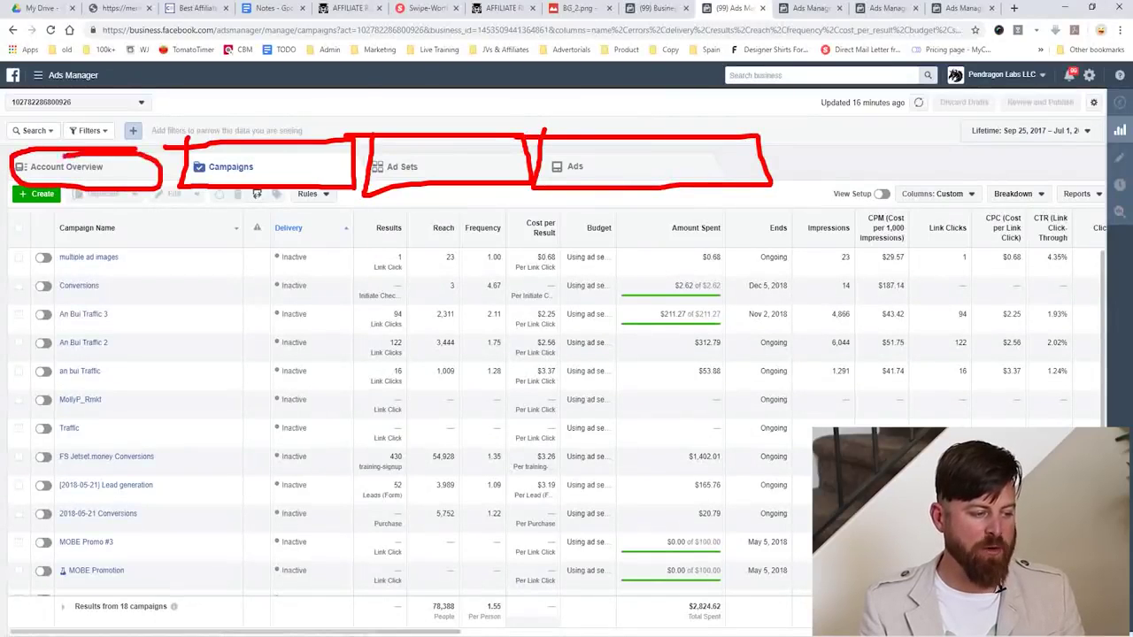
pyautogui.moveTo(321, 134); pyautogui.dragTo(381, 88)
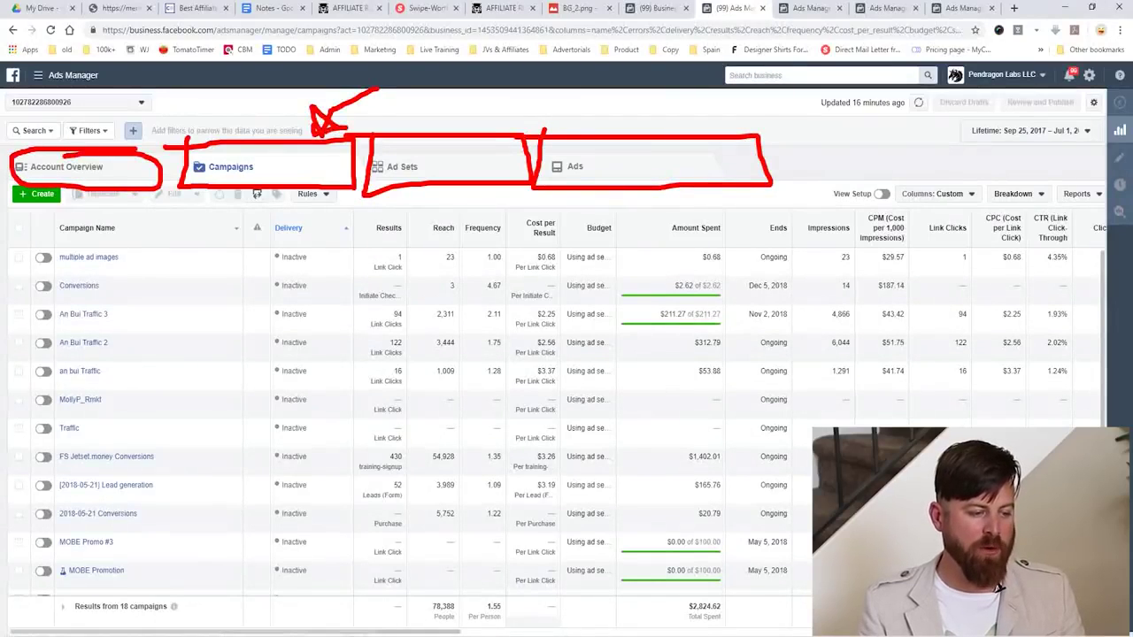
pyautogui.press('Escape')
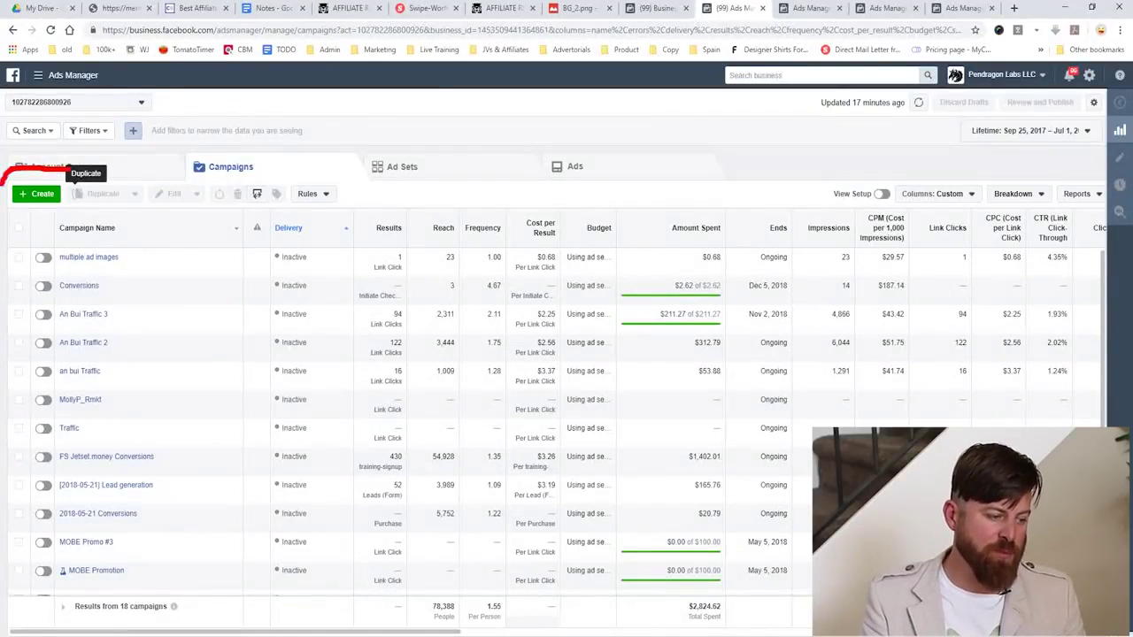
pyautogui.moveTo(85, 181); pyautogui.dragTo(89, 213)
pyautogui.moveTo(225, 84); pyautogui.dragTo(177, 237)
pyautogui.moveTo(169, 186)
pyautogui.mouseDown()
pyautogui.moveTo(133, 213)
pyautogui.moveTo(137, 270)
pyautogui.mouseUp()
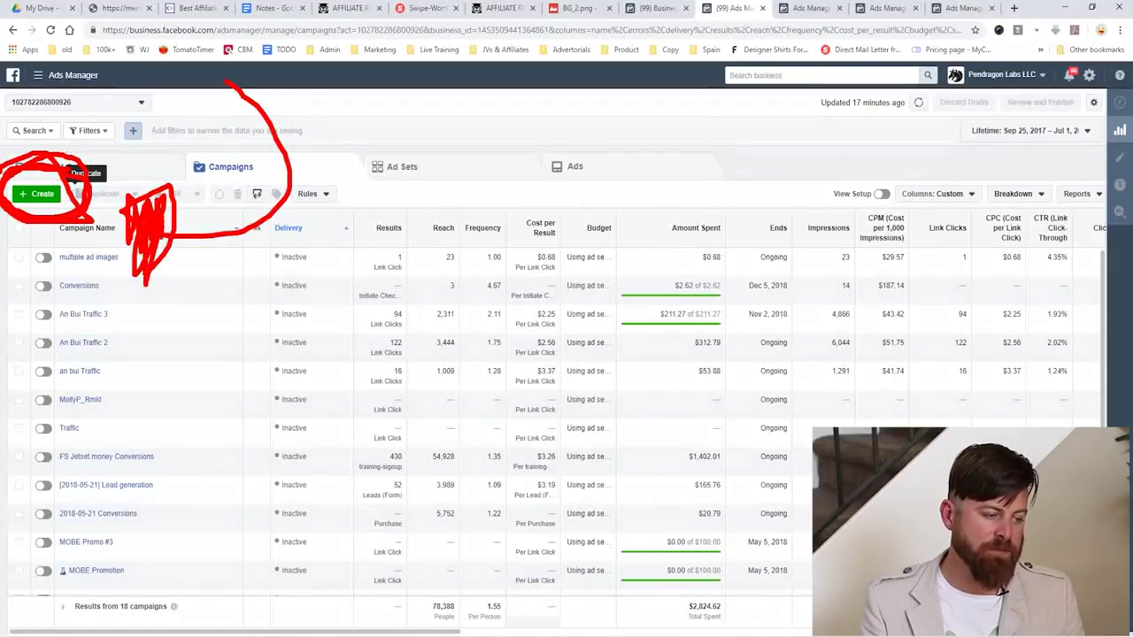
# Step: Switch to the new campaign creation page and read the marketing objective question
pyautogui.hotkey('ctrl', 'Tab')
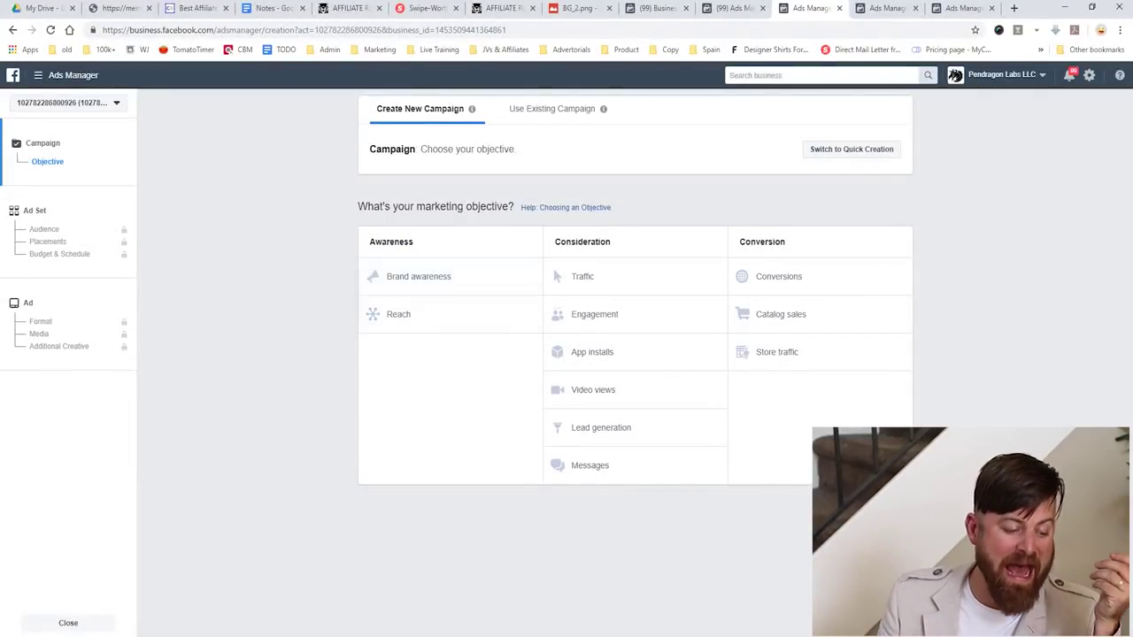
pyautogui.moveTo(358, 206); pyautogui.dragTo(514, 206)
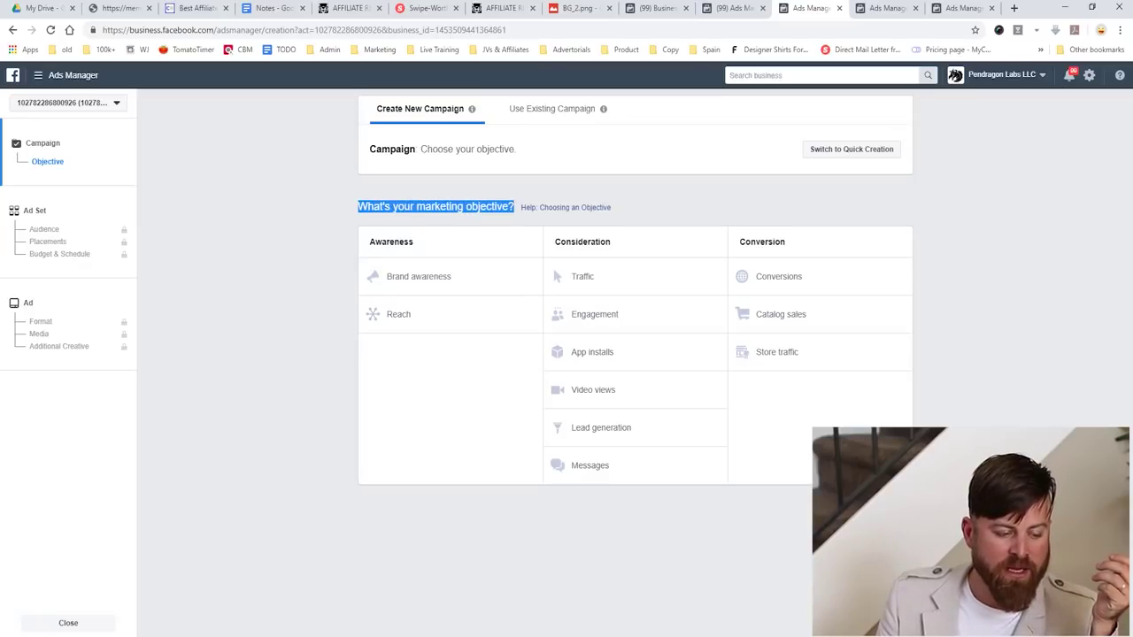
pyautogui.click(514, 206)
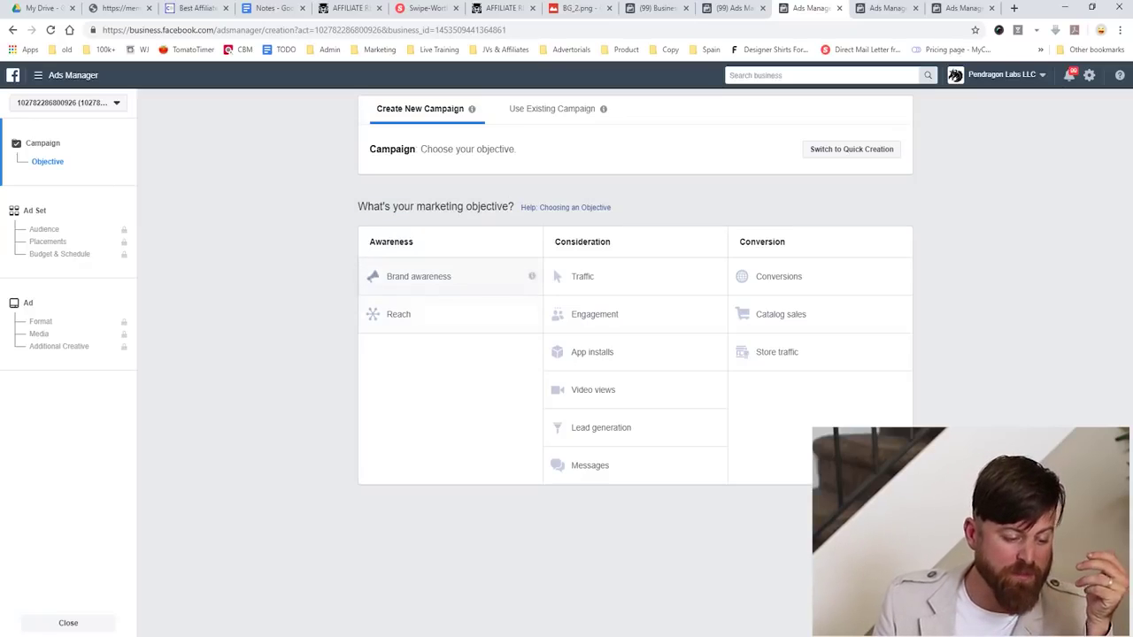
pyautogui.doubleClick(484, 206)
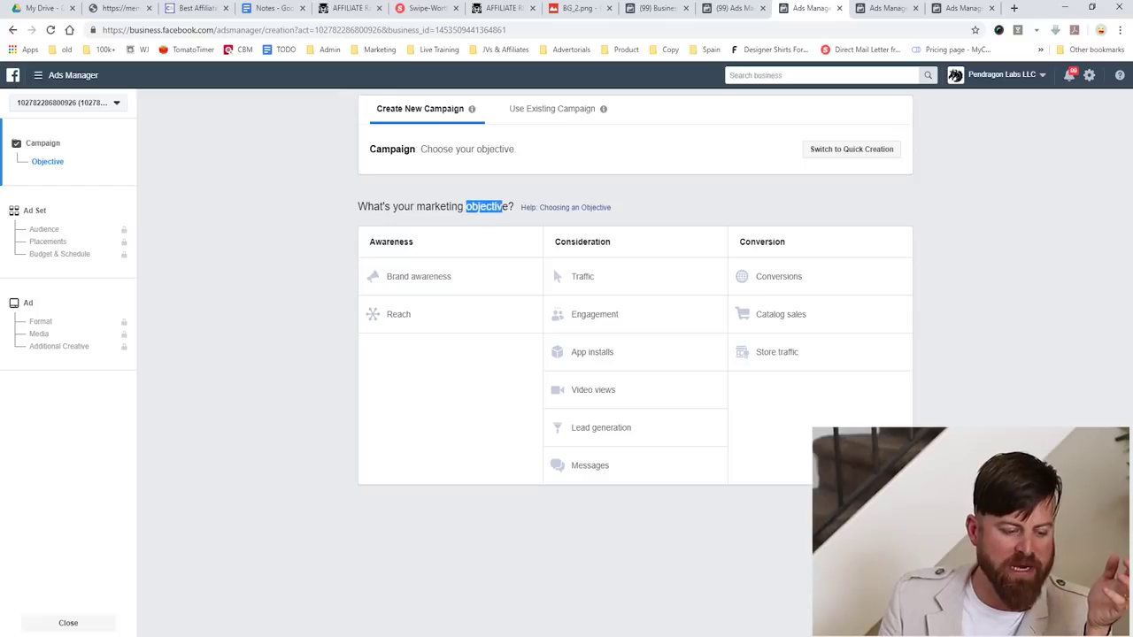
pyautogui.click(496, 206)
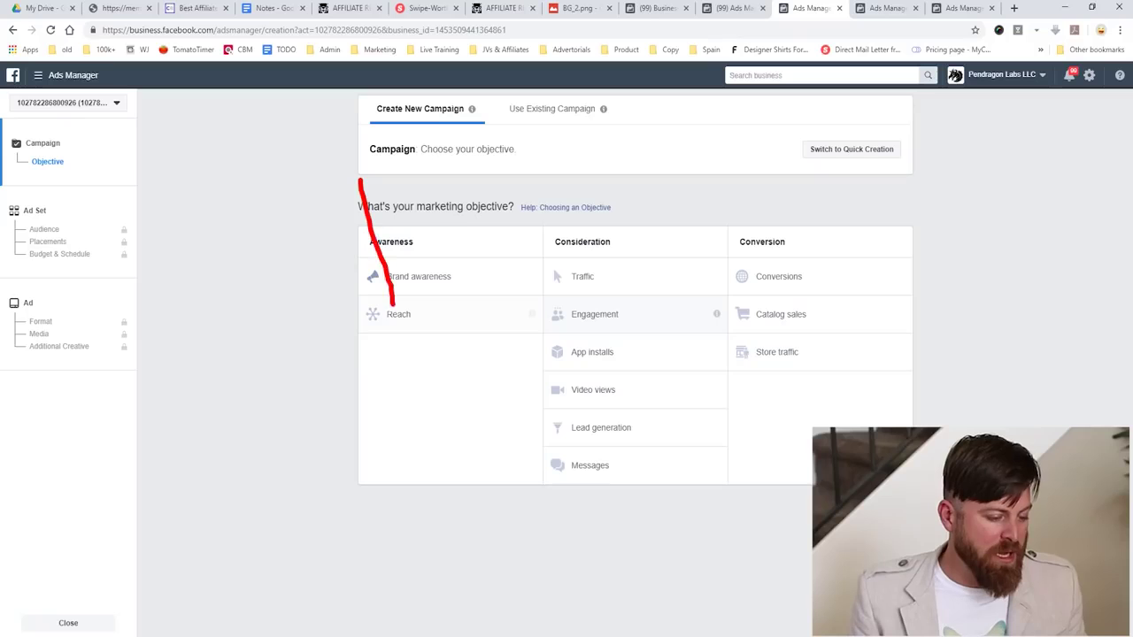
pyautogui.moveTo(389, 319)
pyautogui.mouseDown()
pyautogui.moveTo(531, 531)
pyautogui.moveTo(1006, 266)
pyautogui.moveTo(278, 182)
pyautogui.mouseUp()
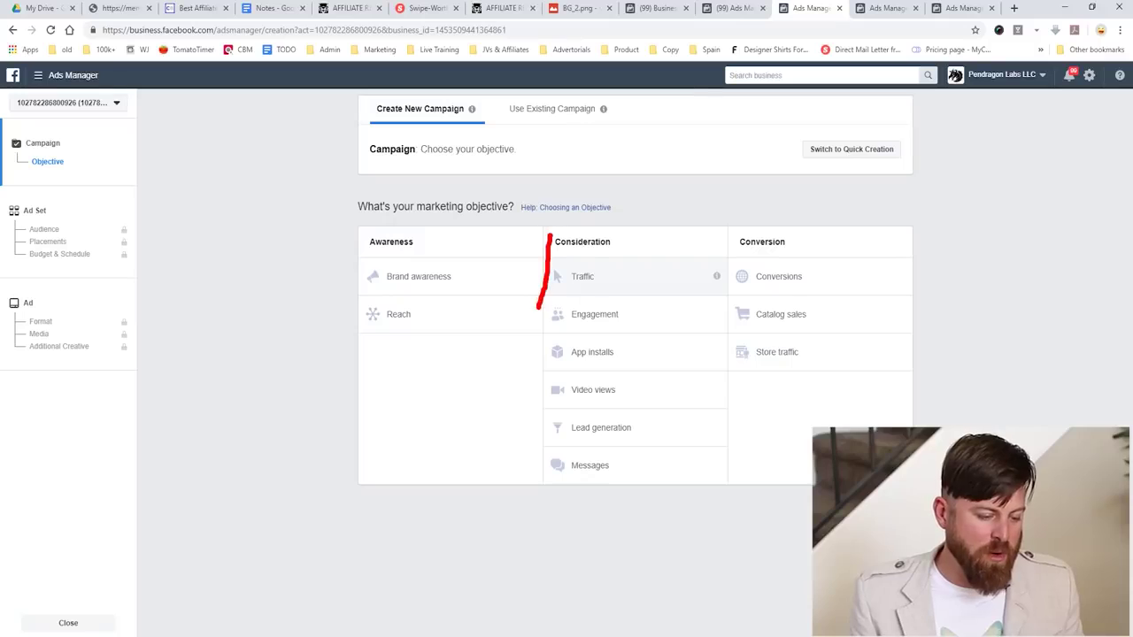
pyautogui.moveTo(538, 308); pyautogui.dragTo(661, 298)
pyautogui.moveTo(736, 299)
pyautogui.mouseDown()
pyautogui.moveTo(648, 237)
pyautogui.moveTo(550, 237)
pyautogui.mouseUp()
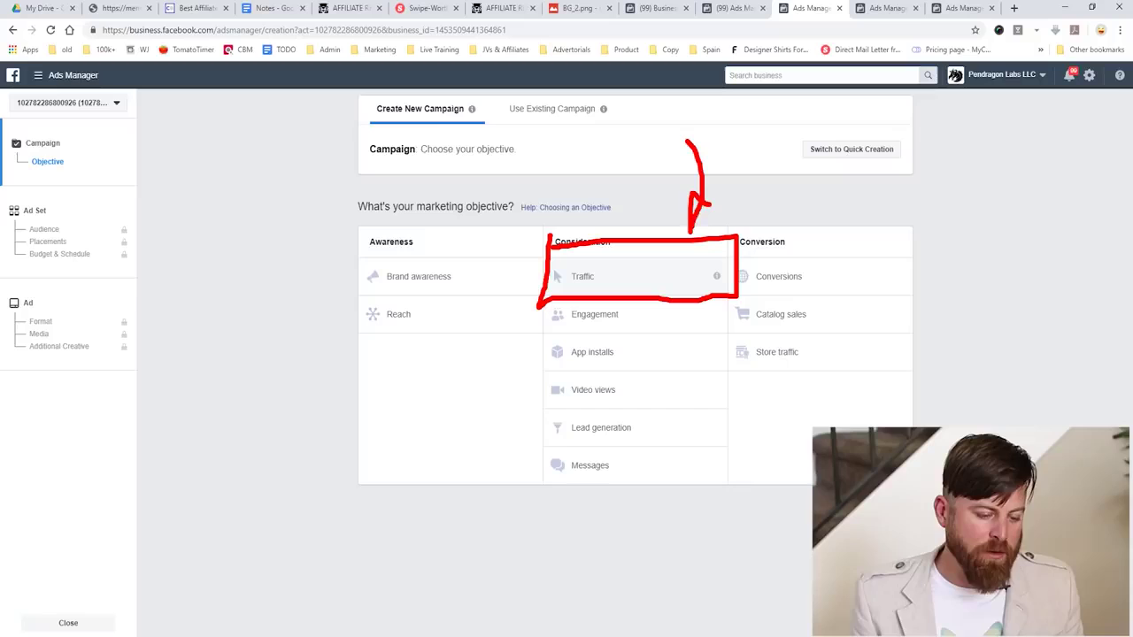
pyautogui.moveTo(632, 518)
pyautogui.mouseDown()
pyautogui.moveTo(600, 314)
pyautogui.moveTo(621, 330)
pyautogui.moveTo(510, 351)
pyautogui.mouseUp()
pyautogui.press('Escape')
pyautogui.hotkey('ctrl', '2')
pyautogui.moveTo(614, 363); pyautogui.dragTo(618, 417)
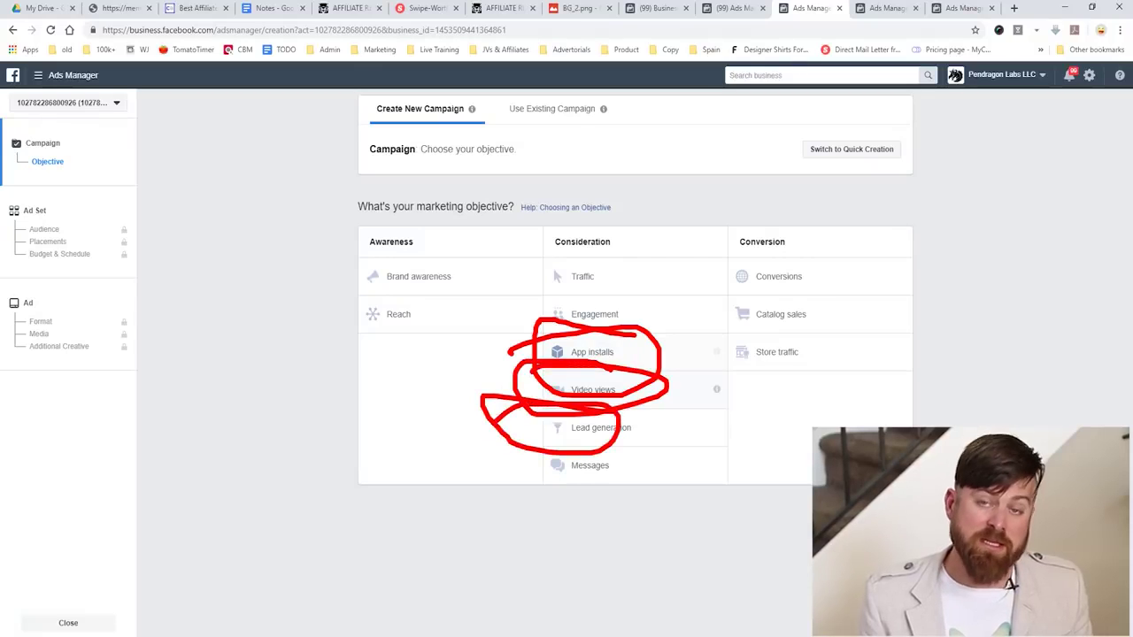
pyautogui.moveTo(774, 430); pyautogui.dragTo(665, 432)
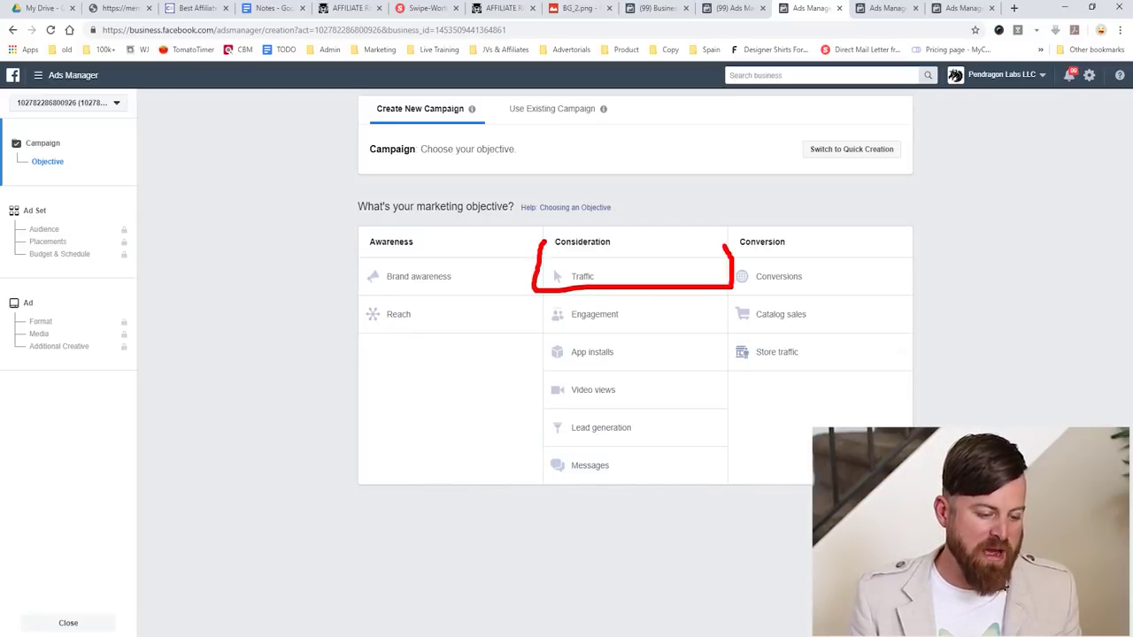
# Step: Choose Traffic as the marketing objective for the new campaign and open its campaign name for editing
pyautogui.click(711, 273)
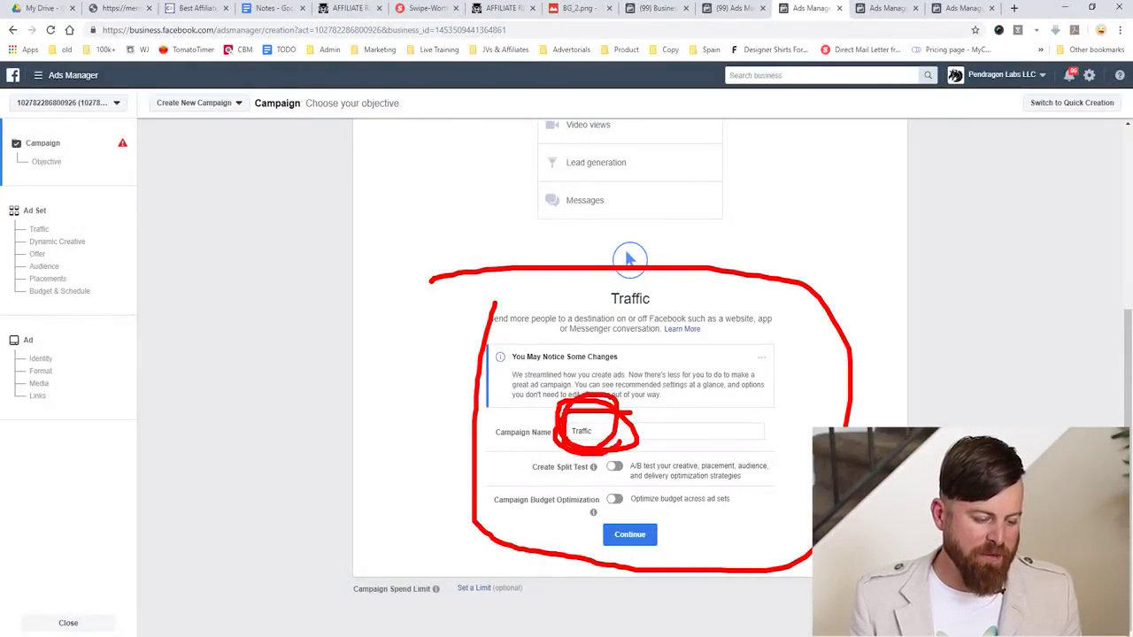
pyautogui.click(593, 431)
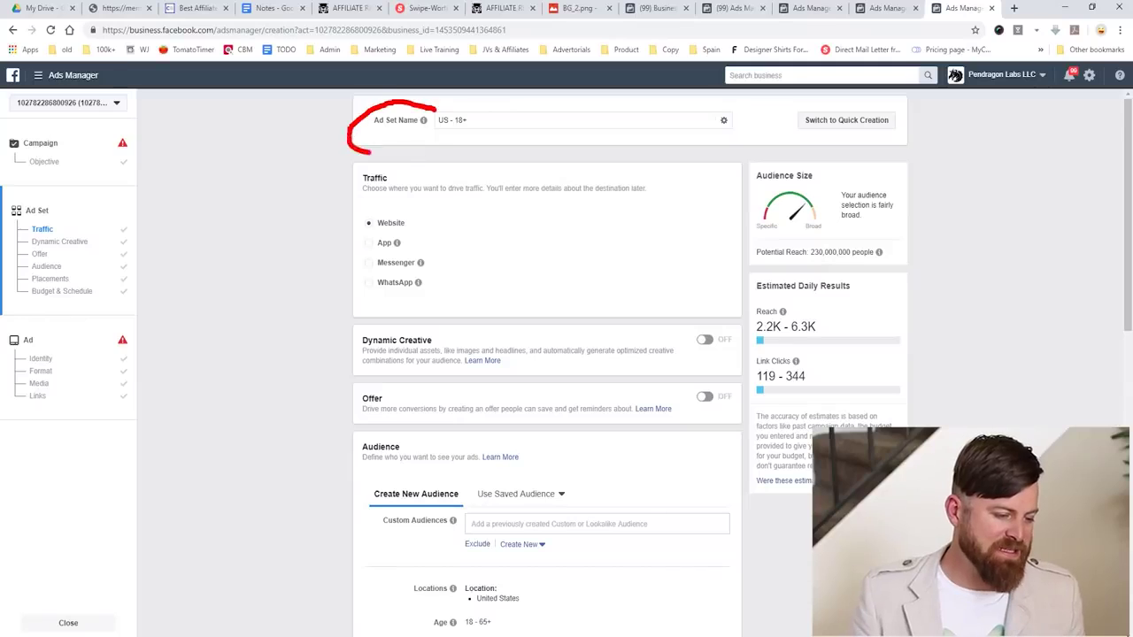
# Step: Enlarge the ad set page to 175% browser zoom
pyautogui.hotkey('ctrl', '+')
pyautogui.hotkey('ctrl', '+')
pyautogui.hotkey('ctrl', '+')
pyautogui.hotkey('ctrl', '+')
pyautogui.hotkey('ctrl', '+')
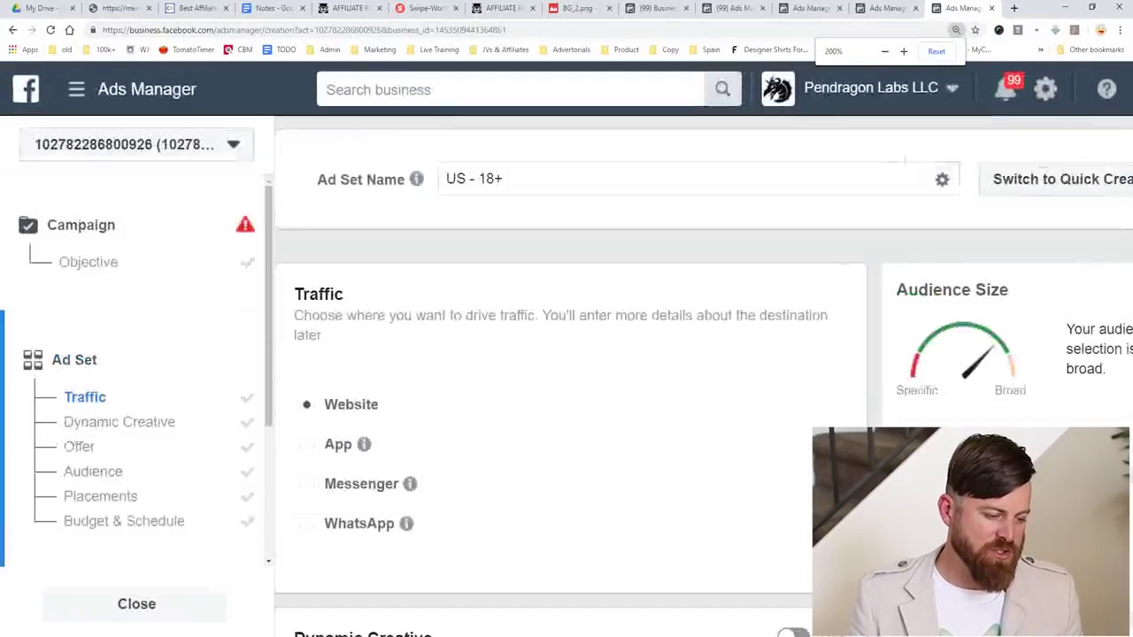
pyautogui.hotkey('ctrl', '-')
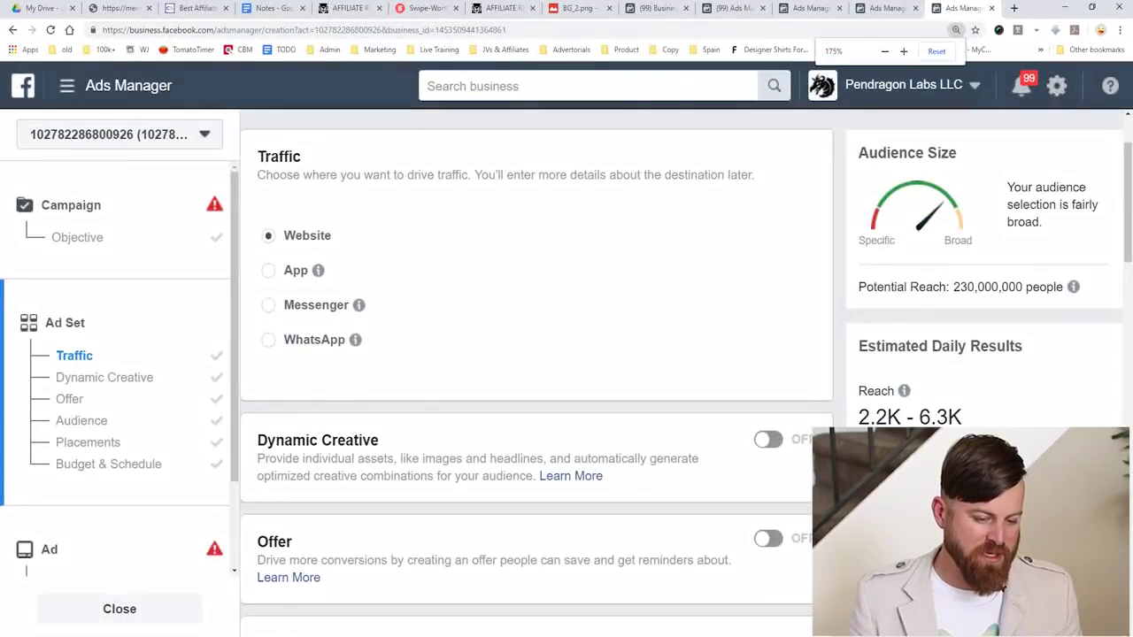
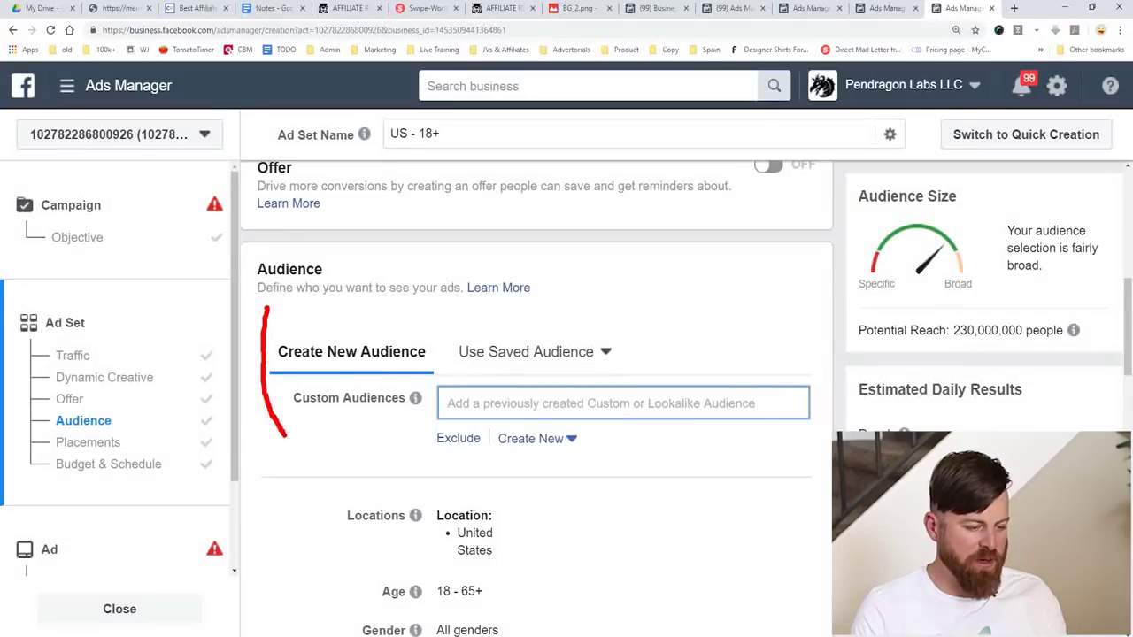
# Step: Examine the options for creating a new custom or lookalike audience and the list of saved target audiences
pyautogui.moveTo(788, 301); pyautogui.dragTo(320, 310)
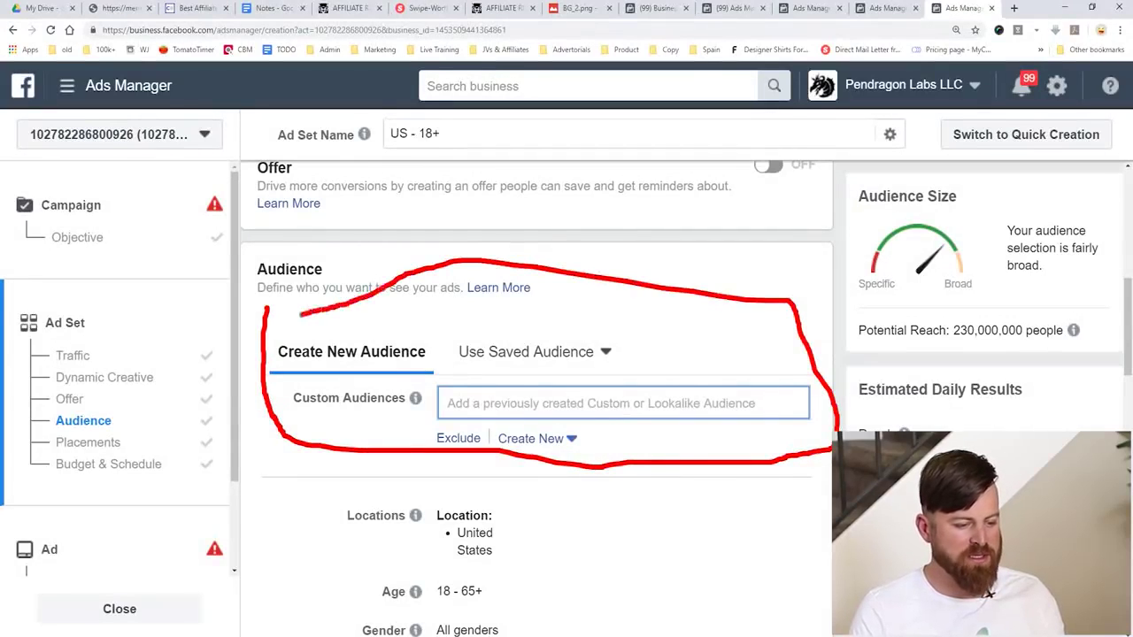
pyautogui.press('Escape')
pyautogui.click(536, 439)
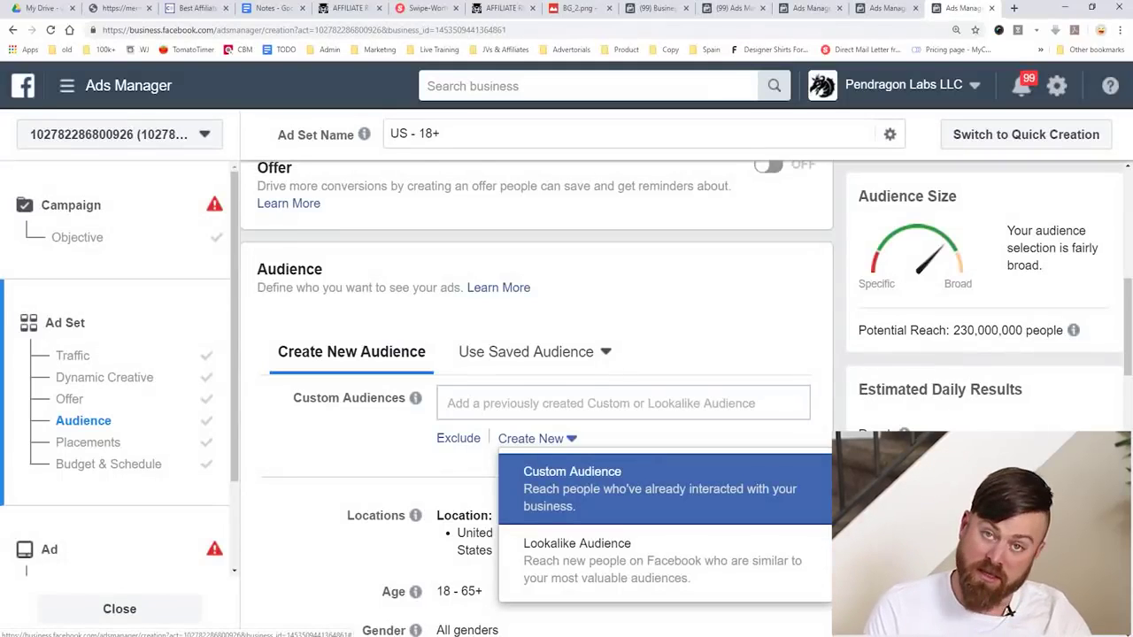
pyautogui.click(531, 352)
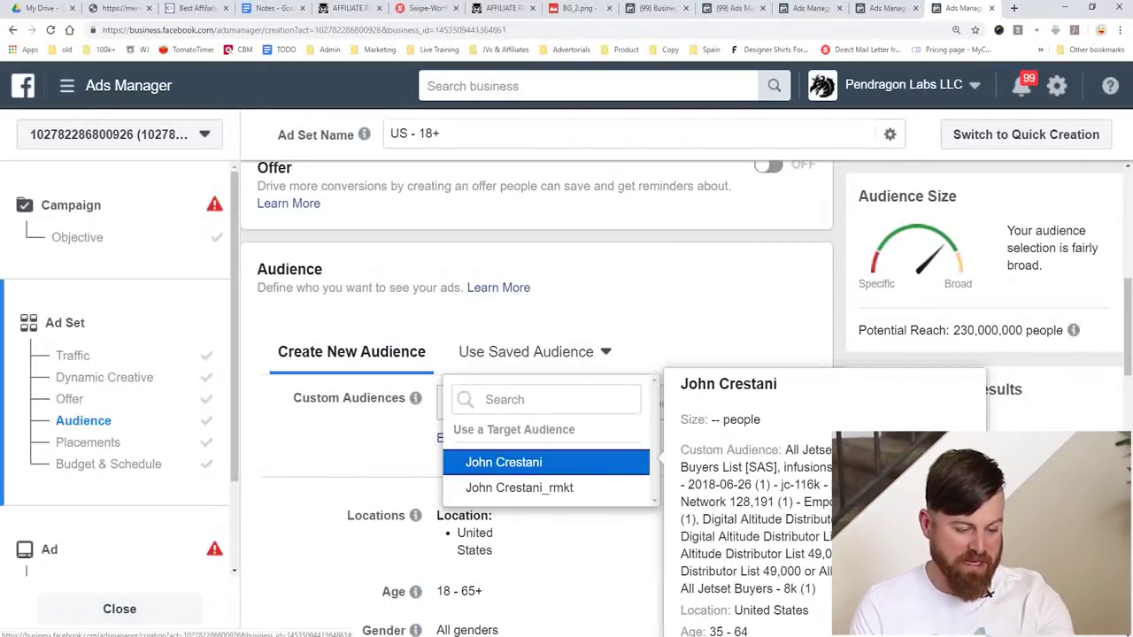
pyautogui.scroll(-1, 546, 488)
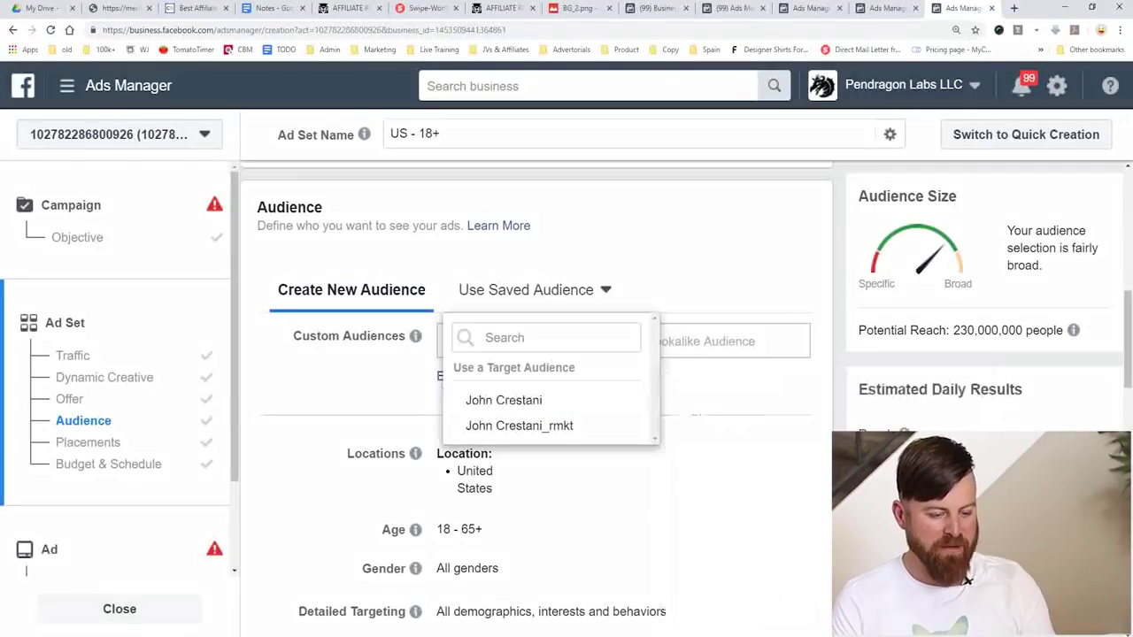
pyautogui.press('Escape')
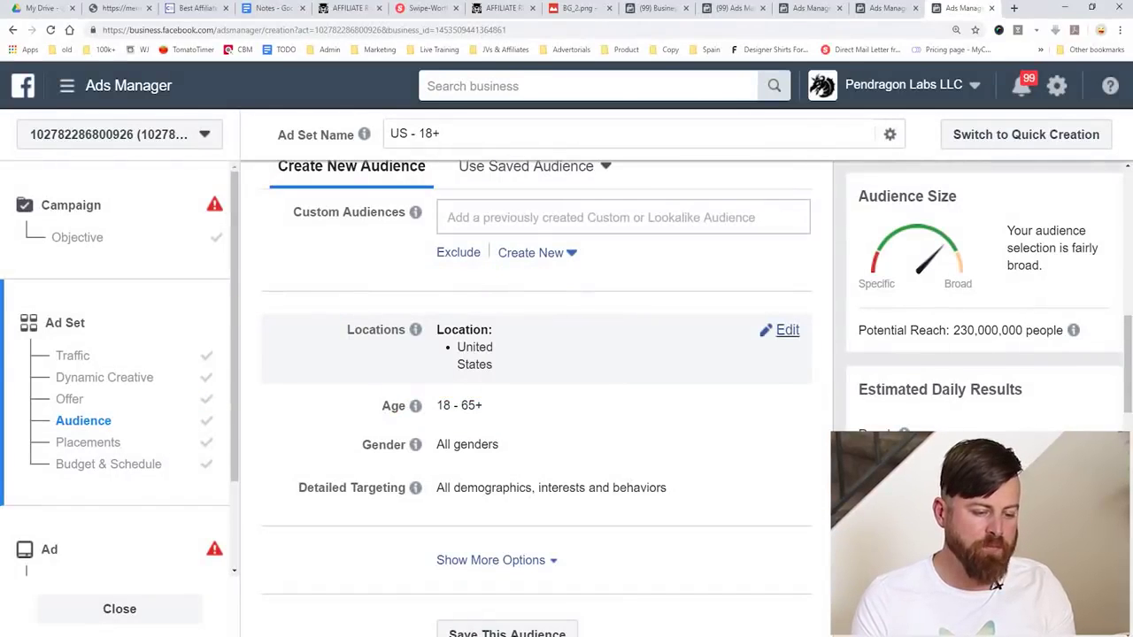
# Step: Edit the ad set's audience locations and include Australia, New Zealand and Canada as target countries
pyautogui.click(782, 329)
pyautogui.scroll(-2, 536, 398)
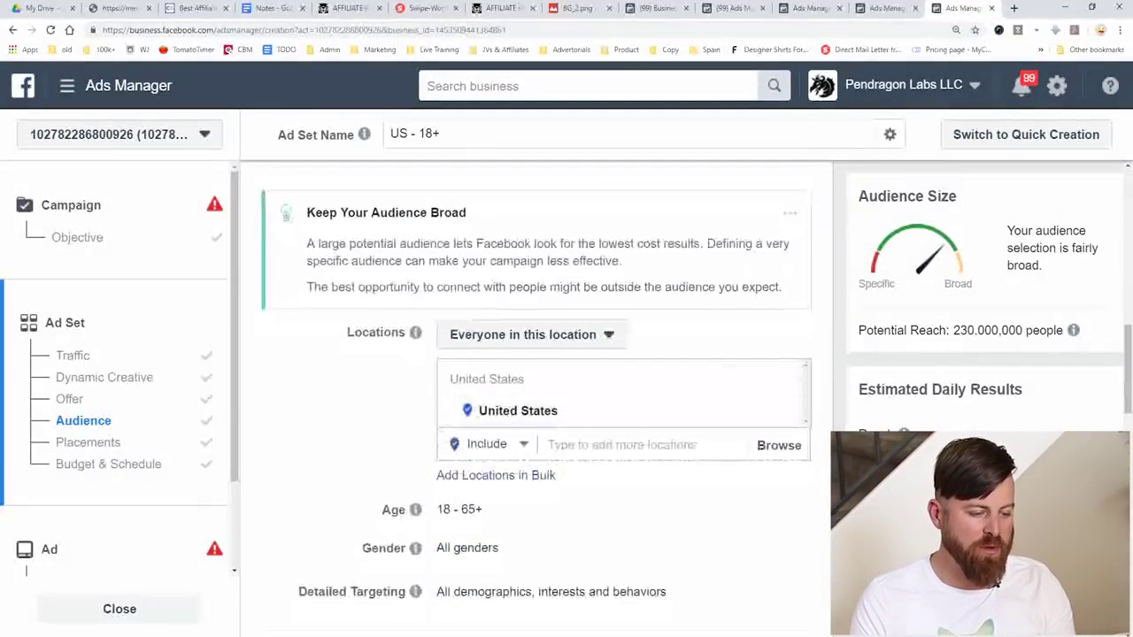
pyautogui.click(620, 444)
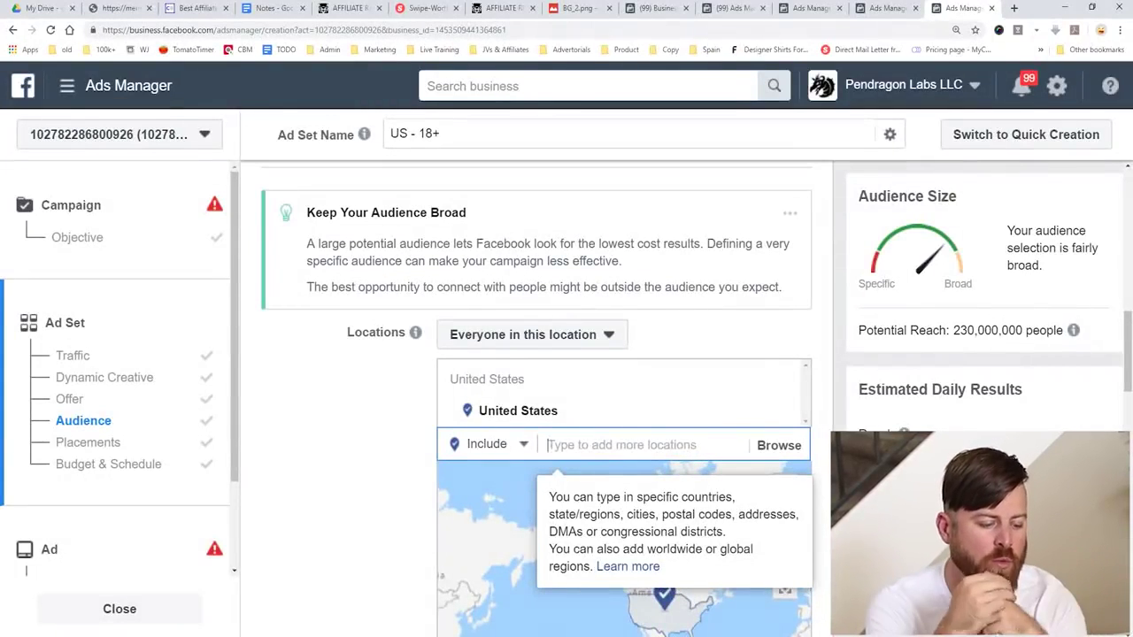
pyautogui.write('australia')
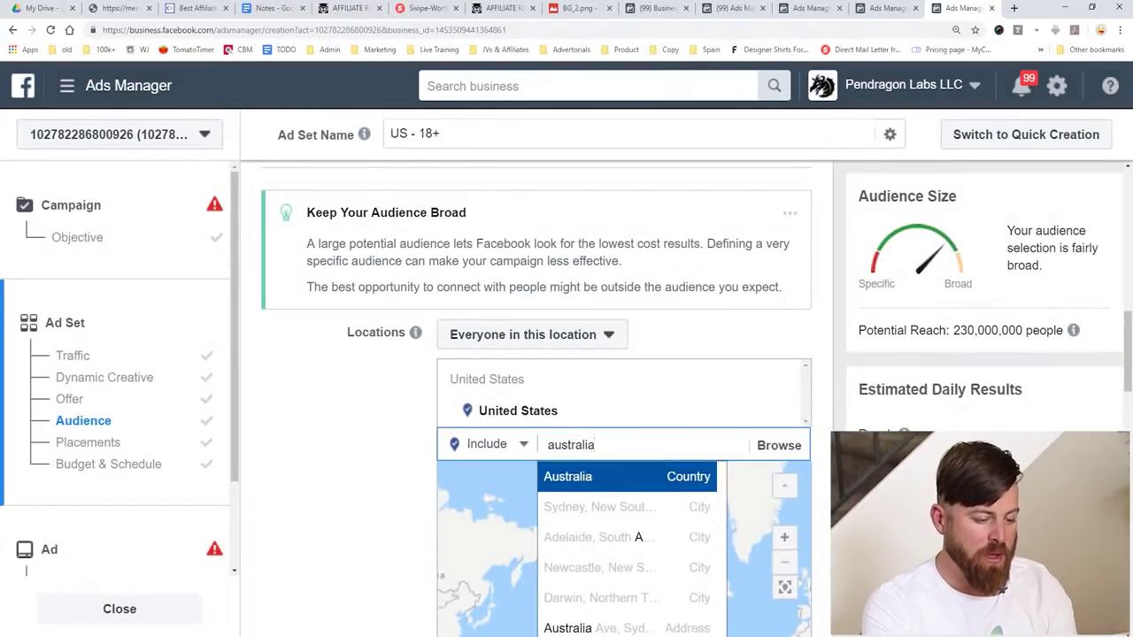
pyautogui.press('Return')
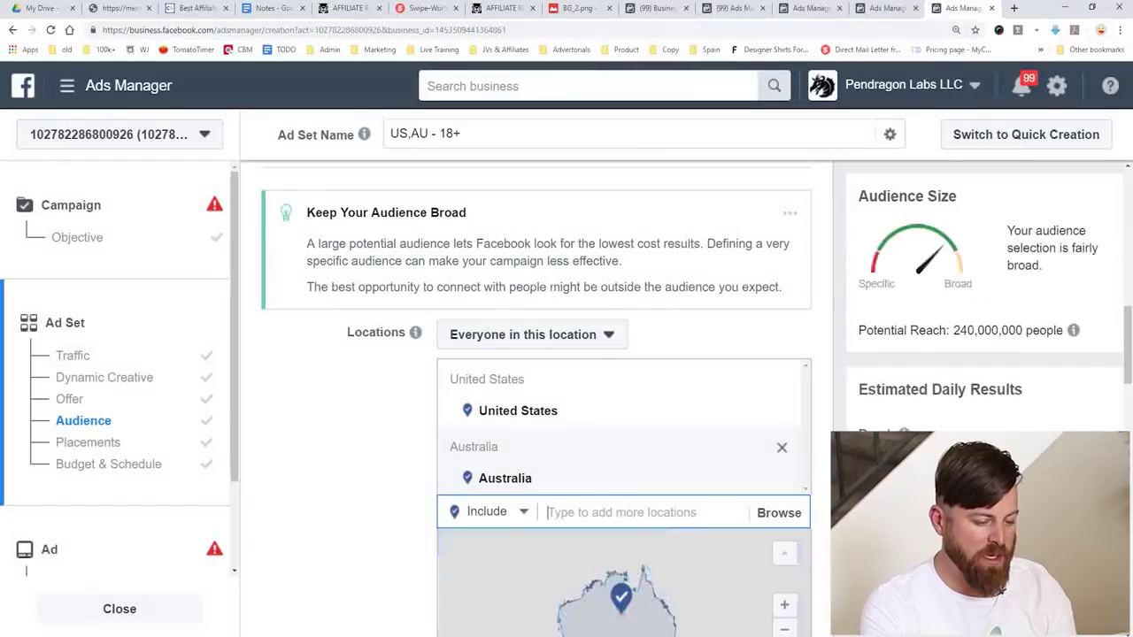
pyautogui.write('new zealand')
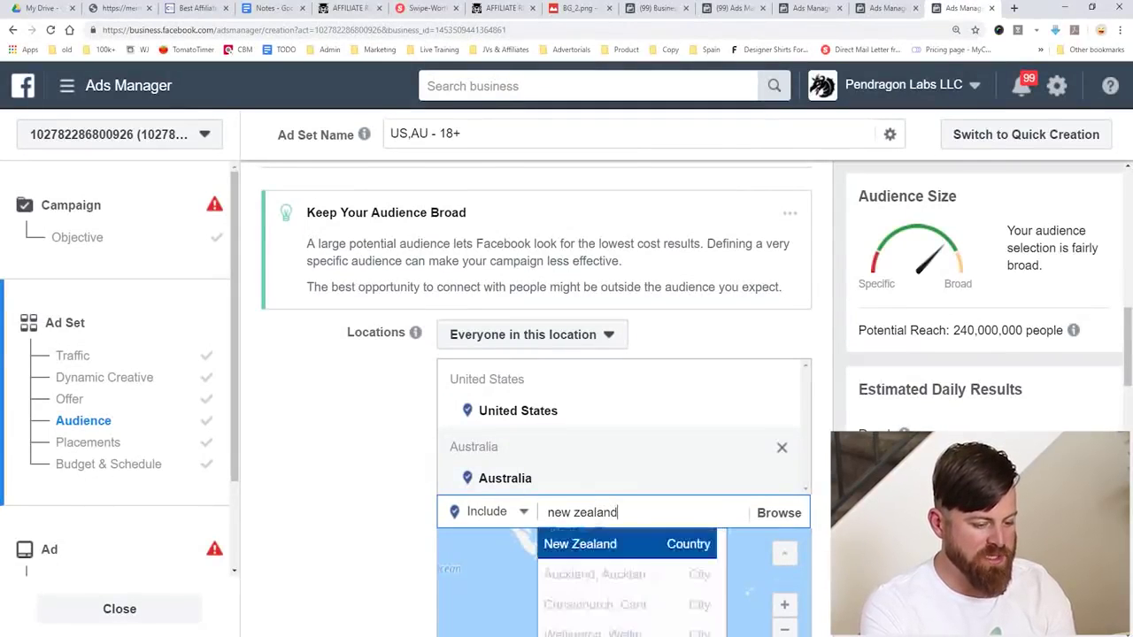
pyautogui.press('Return')
pyautogui.write('c')
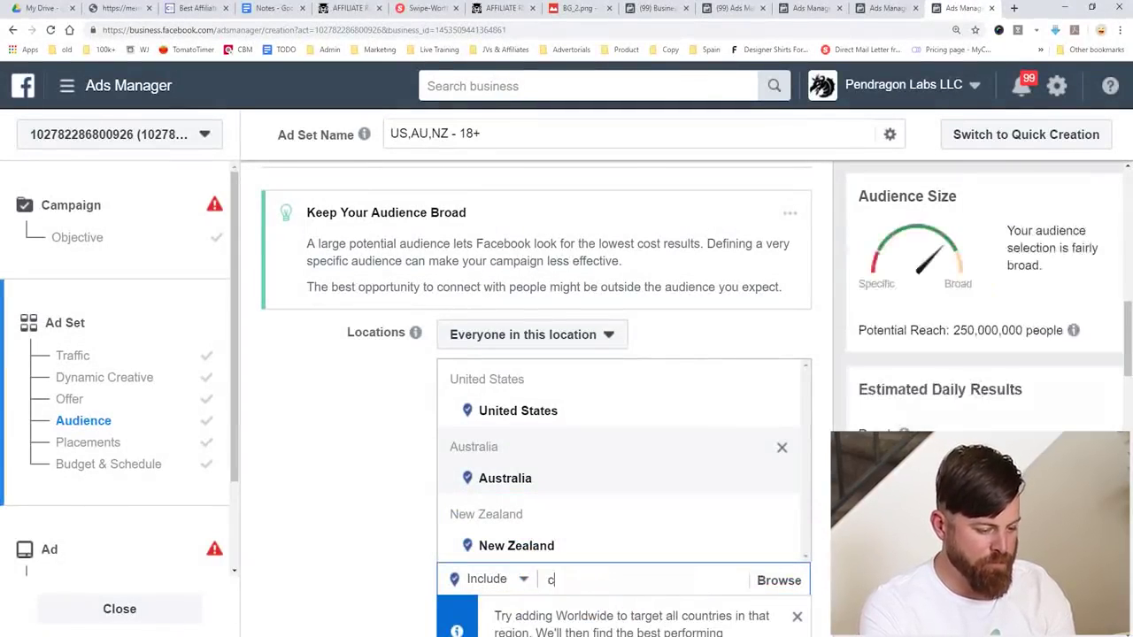
pyautogui.write('anada')
pyautogui.press('Return')
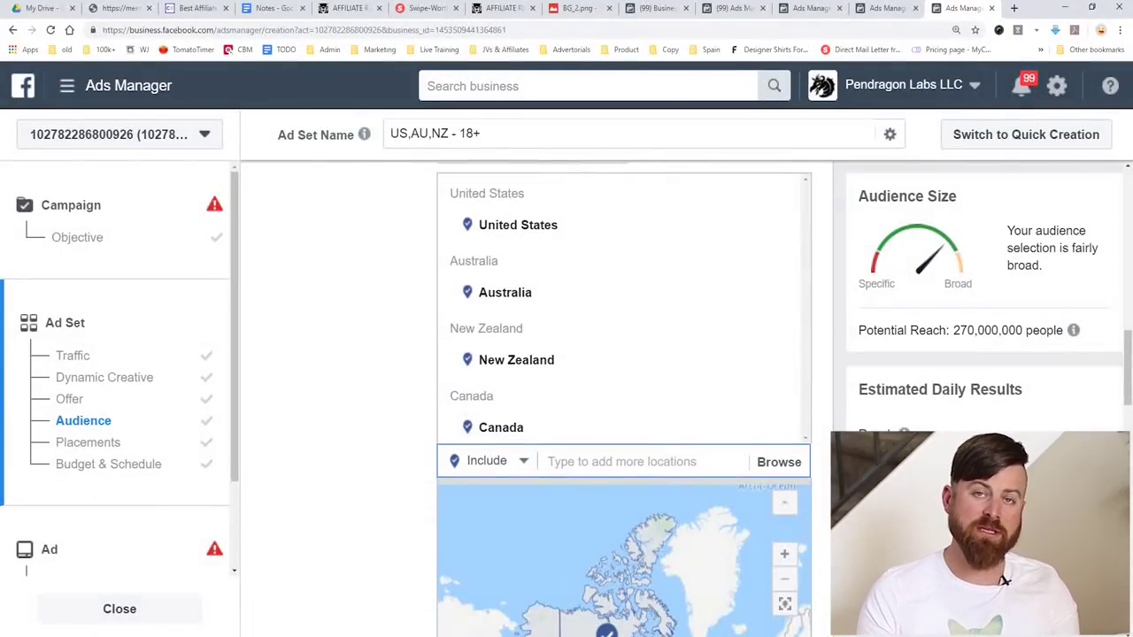
# Step: Include the Bahamas, Puerto Rico, Jamaica, Seychelles, Hong Kong and Singapore in the audience locations
pyautogui.write('bahama')
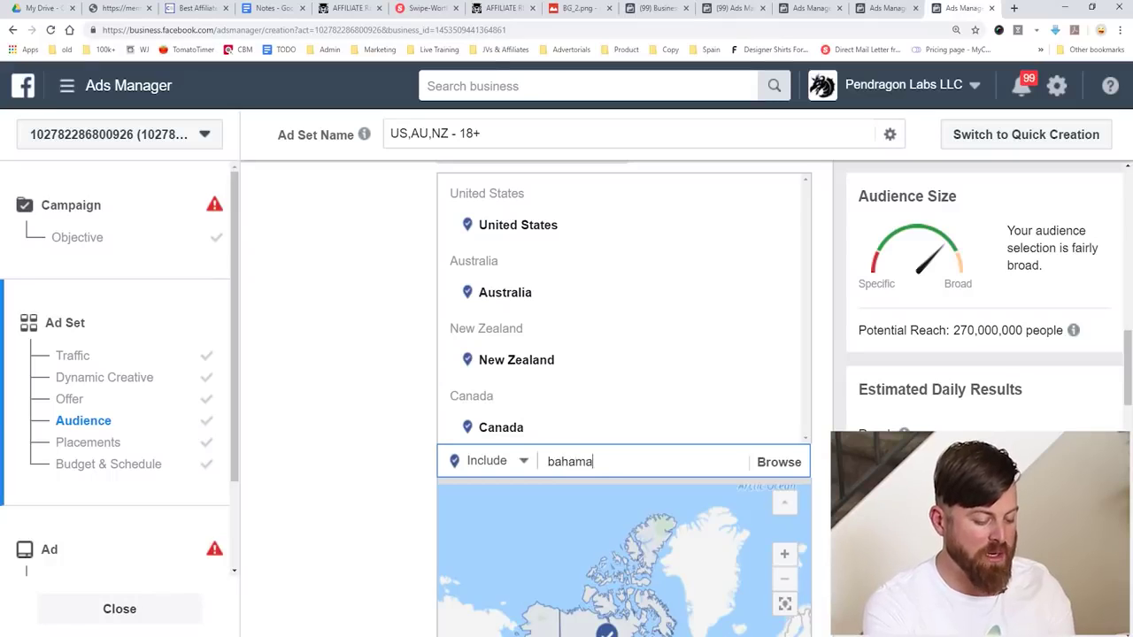
pyautogui.write('s')
pyautogui.press('Return')
pyautogui.write('puerto rico')
pyautogui.press('Return')
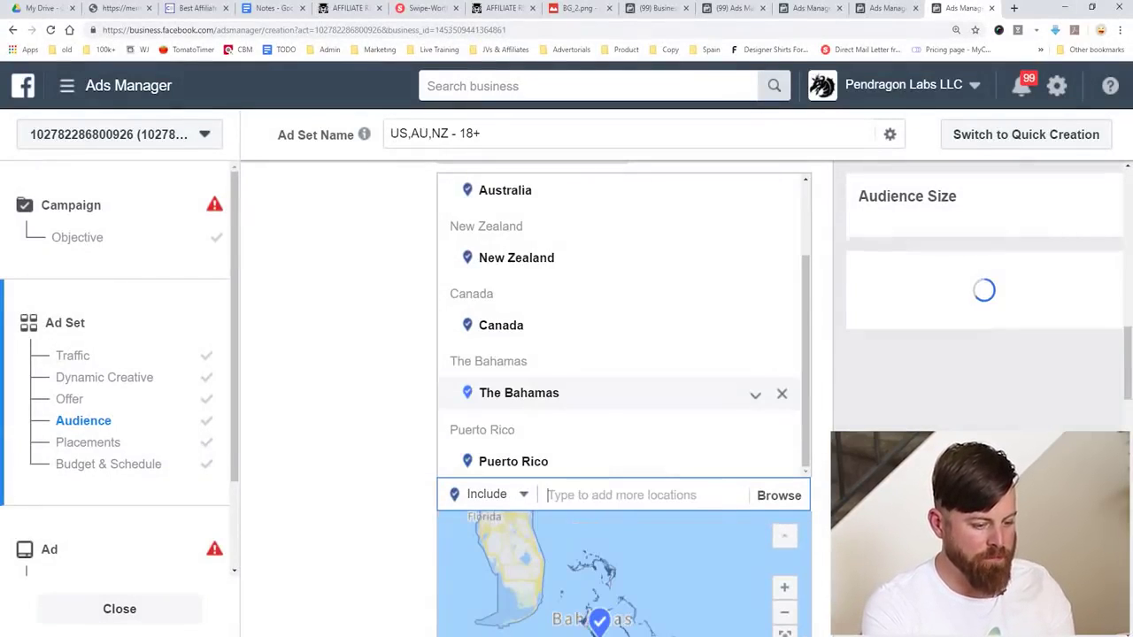
pyautogui.write('jamaica')
pyautogui.press('Return')
pyautogui.write('seychelles')
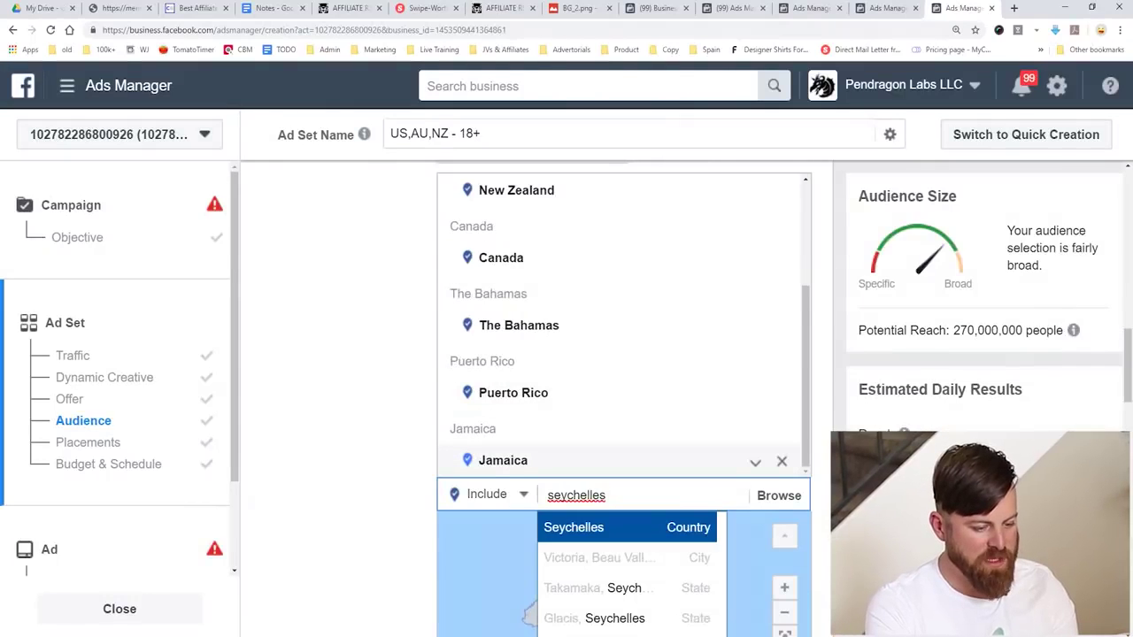
pyautogui.press('Return')
pyautogui.write('hong kong')
pyautogui.press('Return')
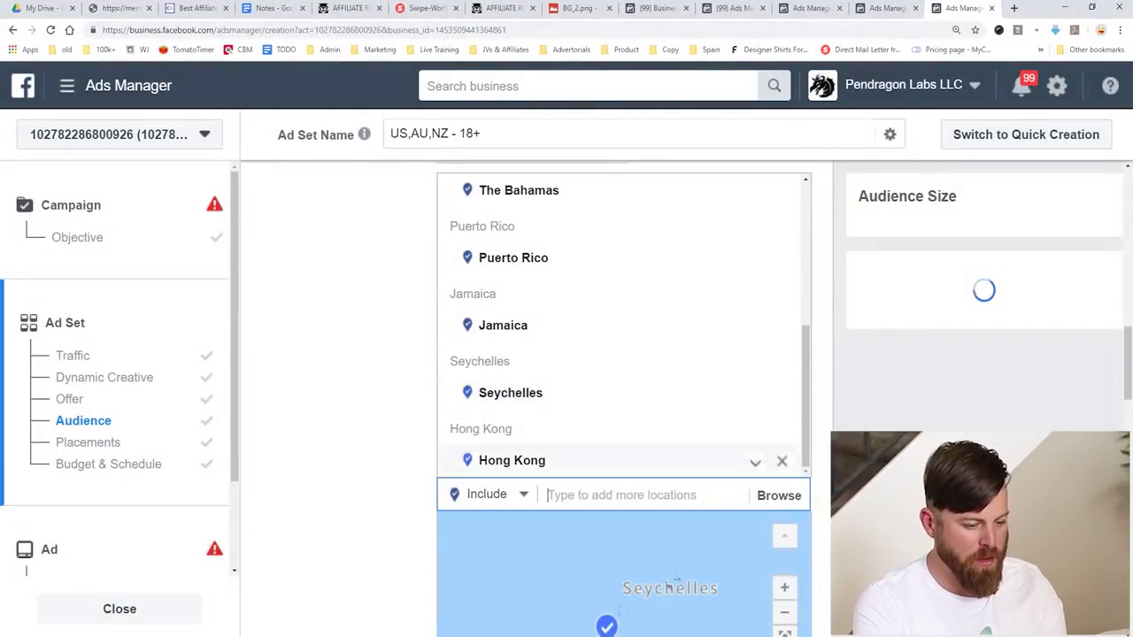
pyautogui.write('singapore')
pyautogui.press('Return')
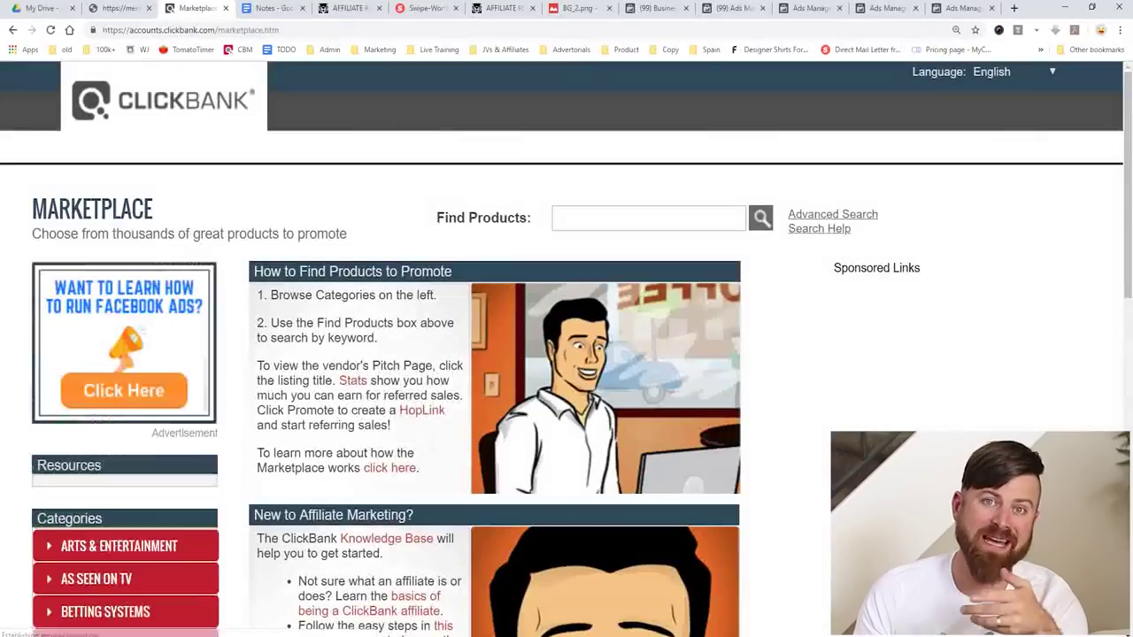
# Step: List all ClickBank marketplace products with a search without keywords and browse to the Tedswoodworking offer
pyautogui.click(649, 218)
pyautogui.click(761, 218)
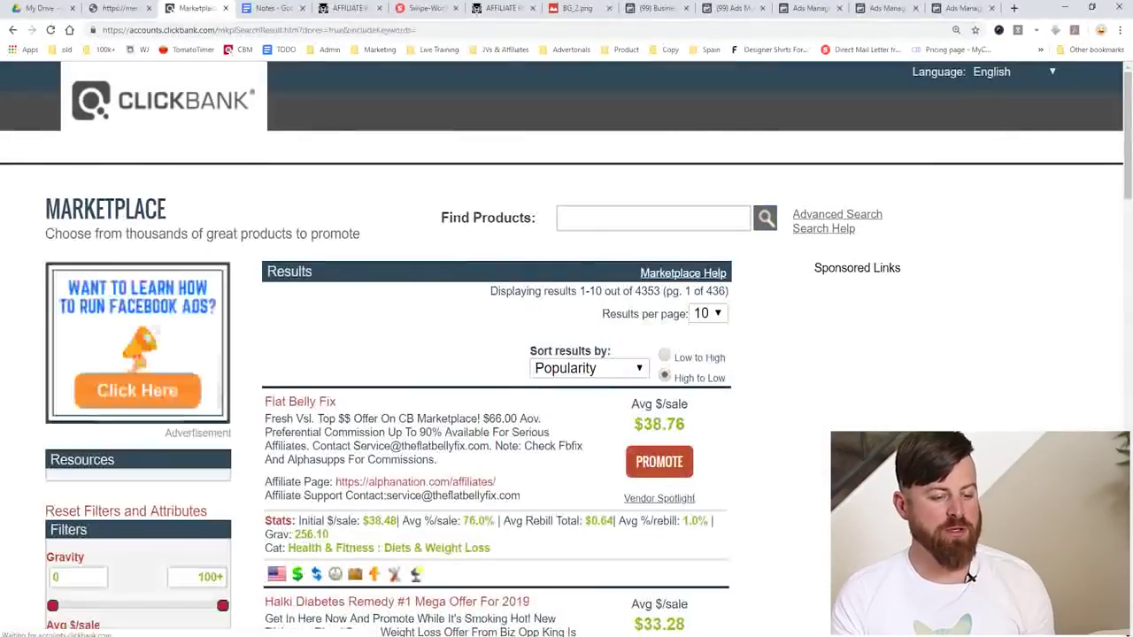
pyautogui.scroll(-10, 971, 577)
pyautogui.scroll(-8, 1000, 595)
pyautogui.scroll(-4, 495, 354)
# Step: Box the Tedswoodworking listing, point arrows at its average sale and rebill amounts, and write $145 beside it
pyautogui.moveTo(253, 400)
pyautogui.mouseDown()
pyautogui.moveTo(730, 415)
pyautogui.moveTo(757, 227)
pyautogui.moveTo(575, 204)
pyautogui.moveTo(297, 203)
pyautogui.mouseUp()
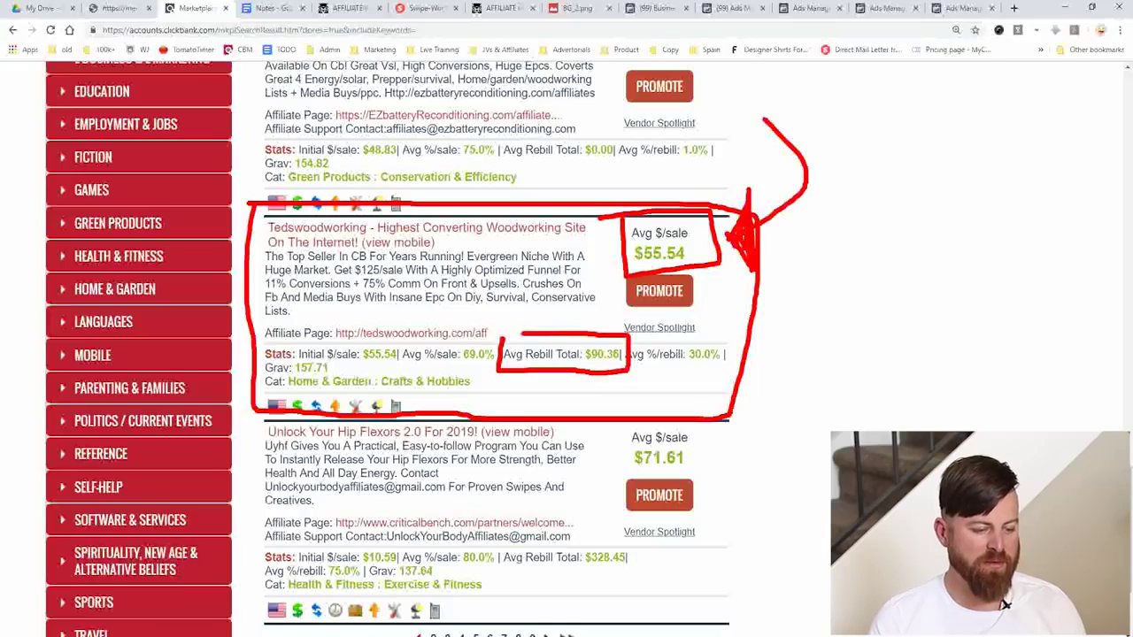
pyautogui.moveTo(814, 410); pyautogui.dragTo(996, 410)
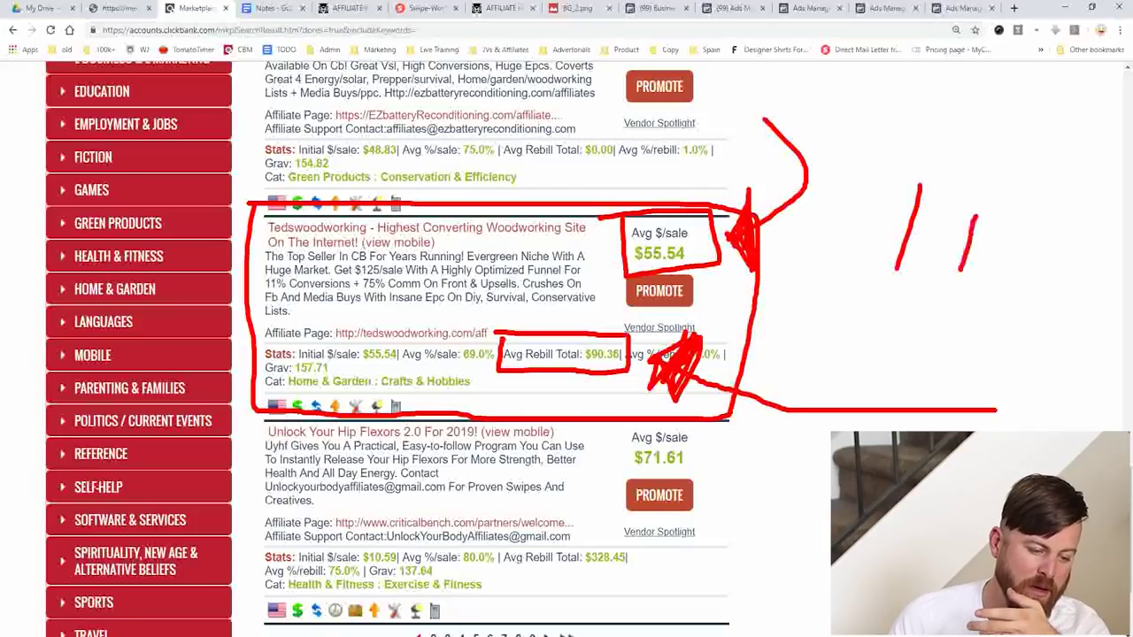
pyautogui.moveTo(998, 224); pyautogui.dragTo(977, 282)
pyautogui.moveTo(998, 223); pyautogui.dragTo(1025, 221)
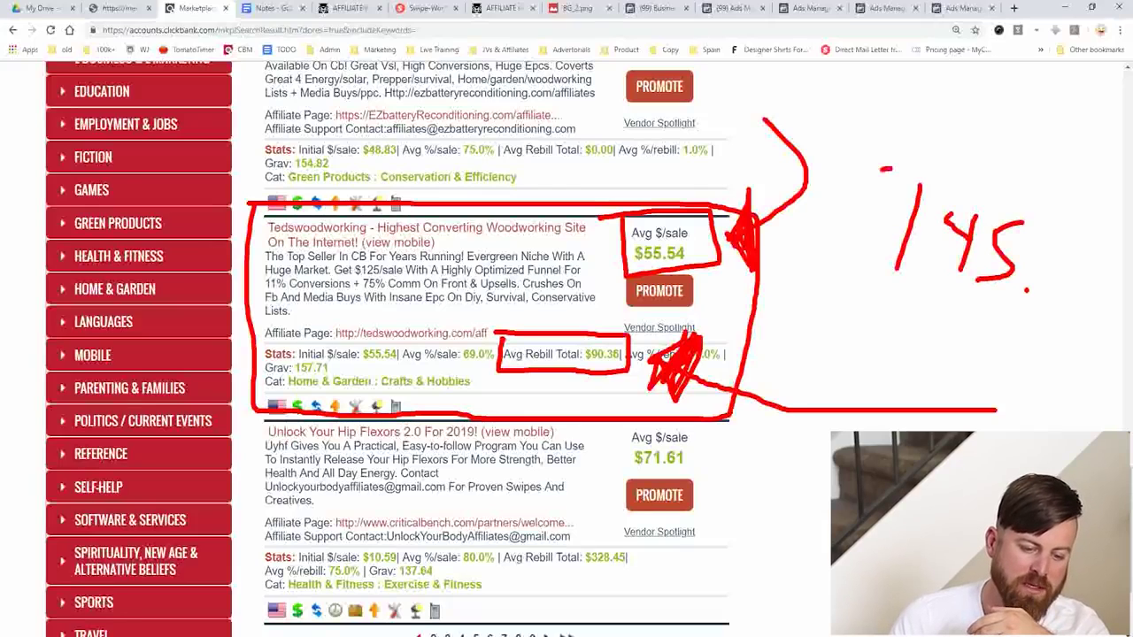
pyautogui.moveTo(885, 168); pyautogui.dragTo(775, 259)
pyautogui.moveTo(857, 137); pyautogui.dragTo(812, 267)
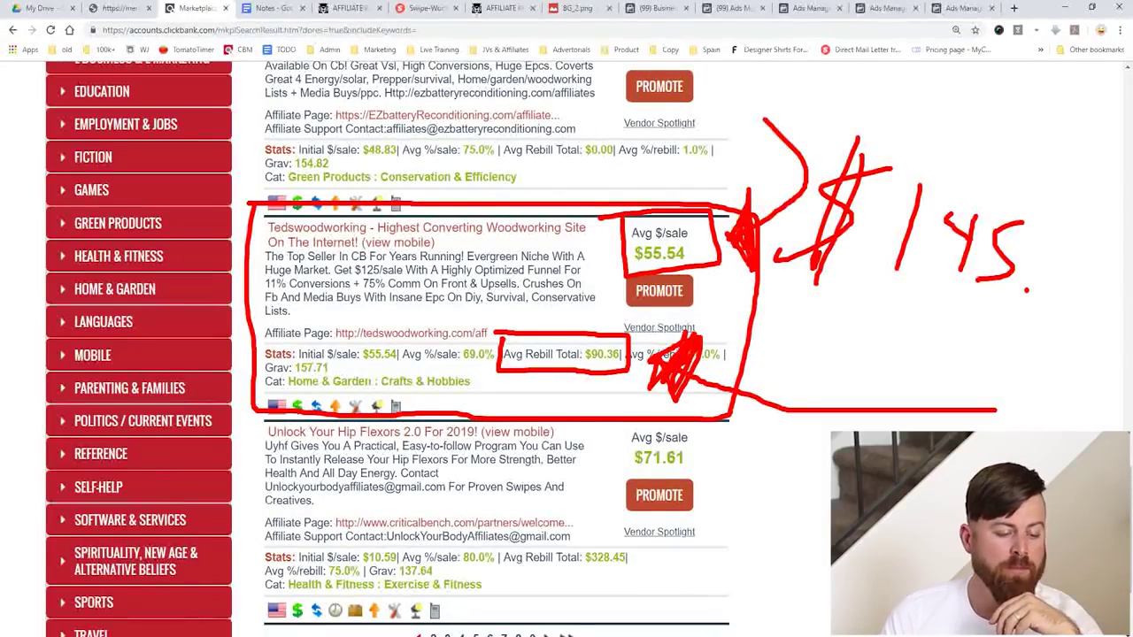
pyautogui.moveTo(517, 305)
pyautogui.mouseDown()
pyautogui.moveTo(487, 296)
pyautogui.moveTo(580, 371)
pyautogui.moveTo(611, 336)
pyautogui.moveTo(232, 421)
pyautogui.mouseUp()
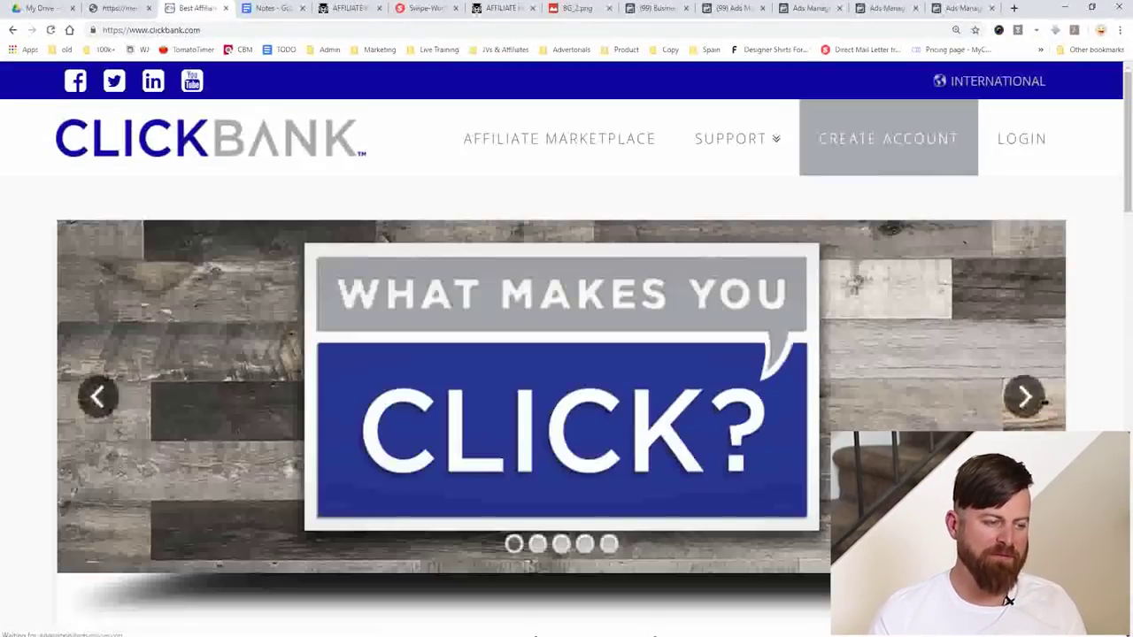
# Step: Circle the ClickBank logo and the Affiliate Marketplace link on the home page, and open the marketplace
pyautogui.moveTo(411, 104)
pyautogui.mouseDown()
pyautogui.moveTo(27, 71)
pyautogui.moveTo(261, 49)
pyautogui.moveTo(133, 209)
pyautogui.mouseUp()
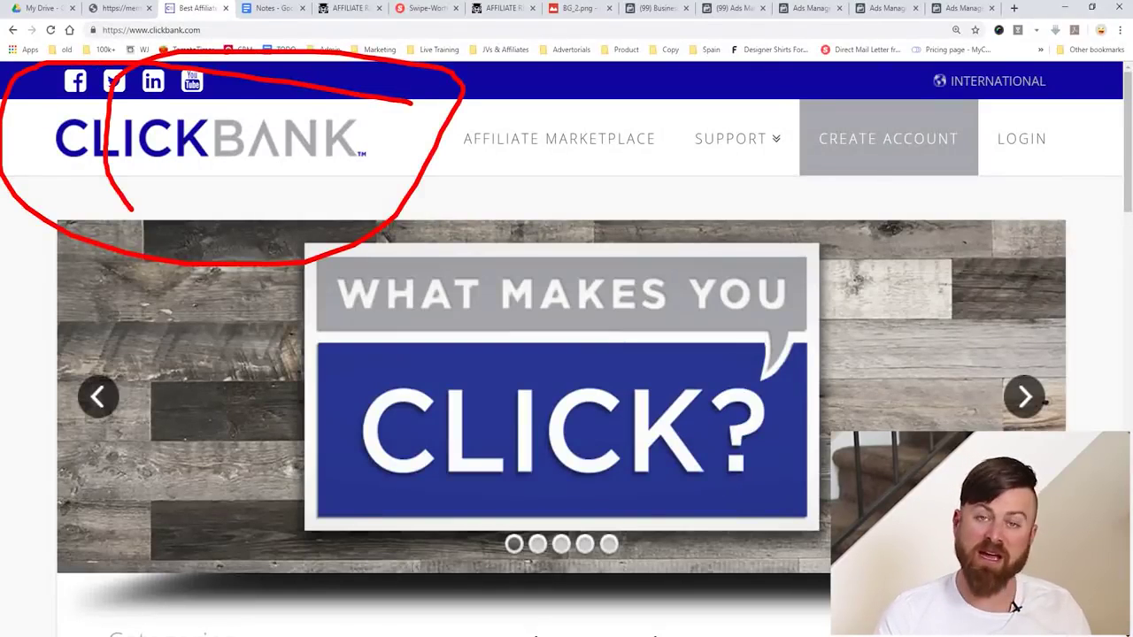
pyautogui.moveTo(660, 105)
pyautogui.mouseDown()
pyautogui.moveTo(469, 99)
pyautogui.moveTo(673, 107)
pyautogui.moveTo(663, 177)
pyautogui.moveTo(508, 62)
pyautogui.mouseUp()
pyautogui.click(559, 139)
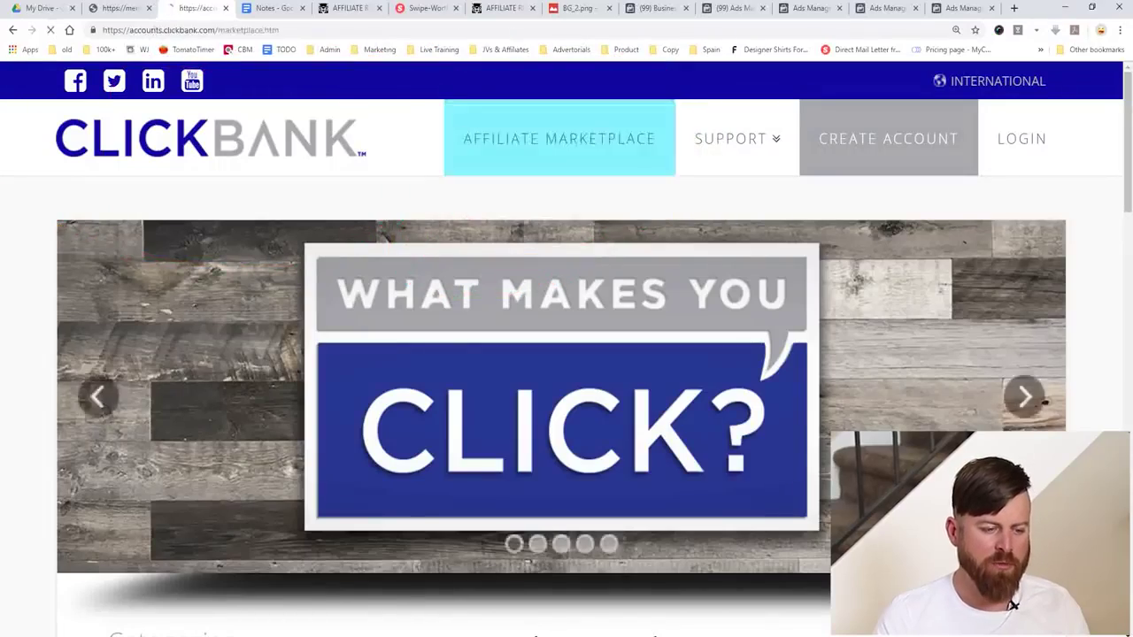
# Step: Run the marketplace product search without keywords to show the most popular offers
pyautogui.moveTo(790, 183)
pyautogui.mouseDown()
pyautogui.moveTo(737, 242)
pyautogui.moveTo(721, 203)
pyautogui.moveTo(859, 232)
pyautogui.mouseUp()
pyautogui.click(761, 218)
pyautogui.scroll(-2, 566, 354)
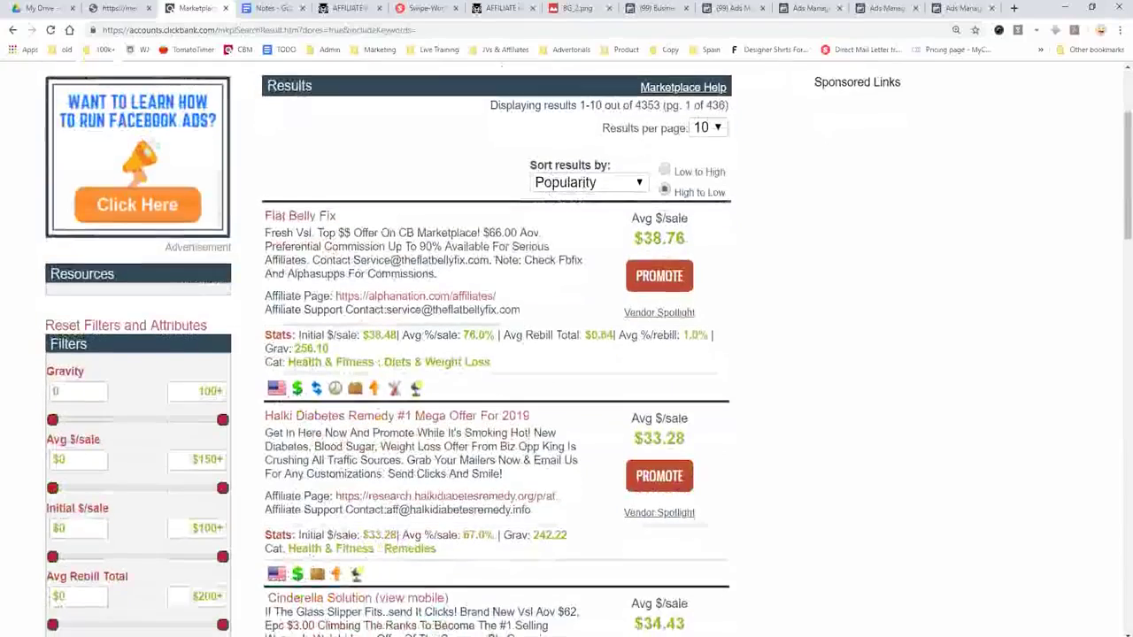
# Step: Box the Flat Belly Fix listing with its average sale and average rebill total, add arrows, and clear the drawings
pyautogui.moveTo(259, 176)
pyautogui.mouseDown()
pyautogui.moveTo(250, 392)
pyautogui.moveTo(689, 418)
pyautogui.mouseUp()
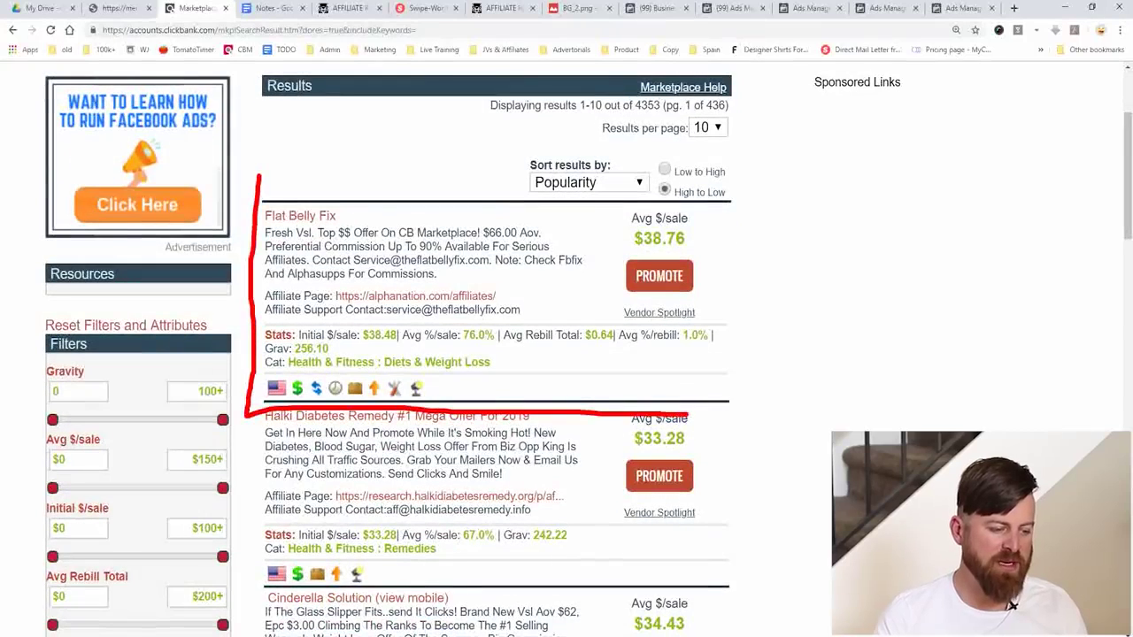
pyautogui.moveTo(739, 285); pyautogui.dragTo(240, 186)
pyautogui.moveTo(799, 80)
pyautogui.mouseDown()
pyautogui.moveTo(832, 263)
pyautogui.moveTo(800, 243)
pyautogui.mouseUp()
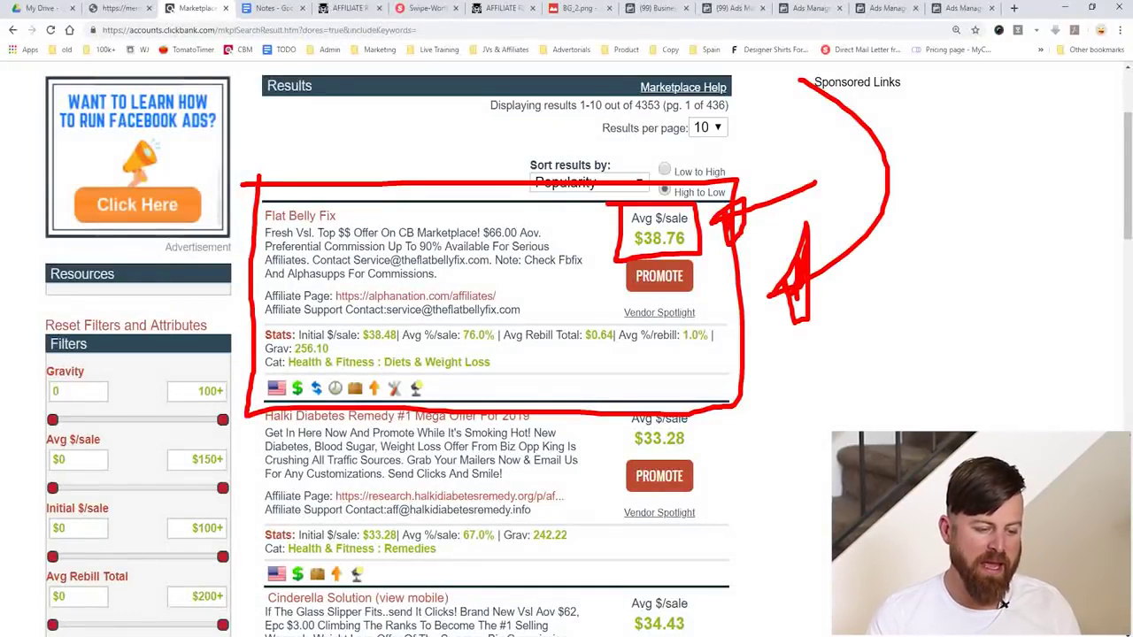
pyautogui.moveTo(615, 353); pyautogui.dragTo(616, 317)
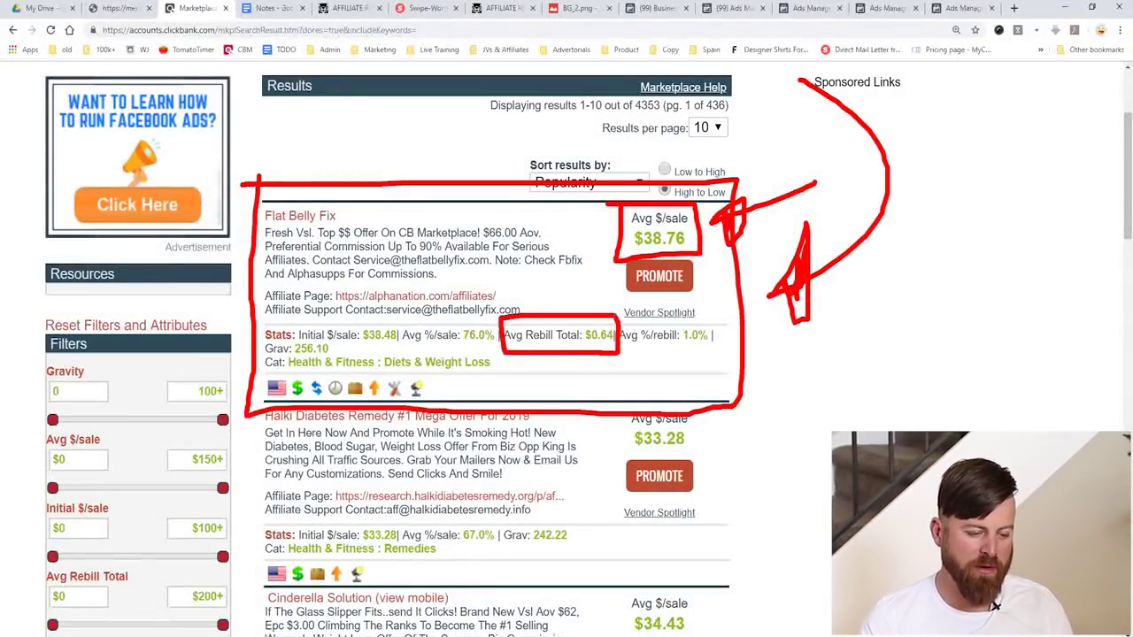
pyautogui.moveTo(620, 256); pyautogui.dragTo(638, 252)
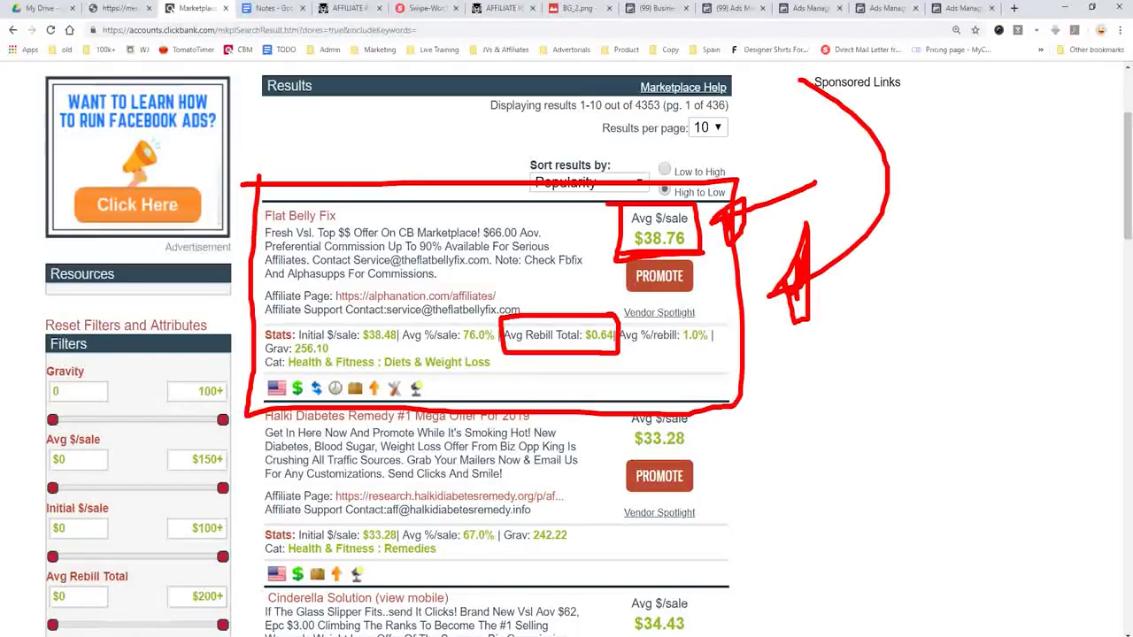
pyautogui.press('Escape')
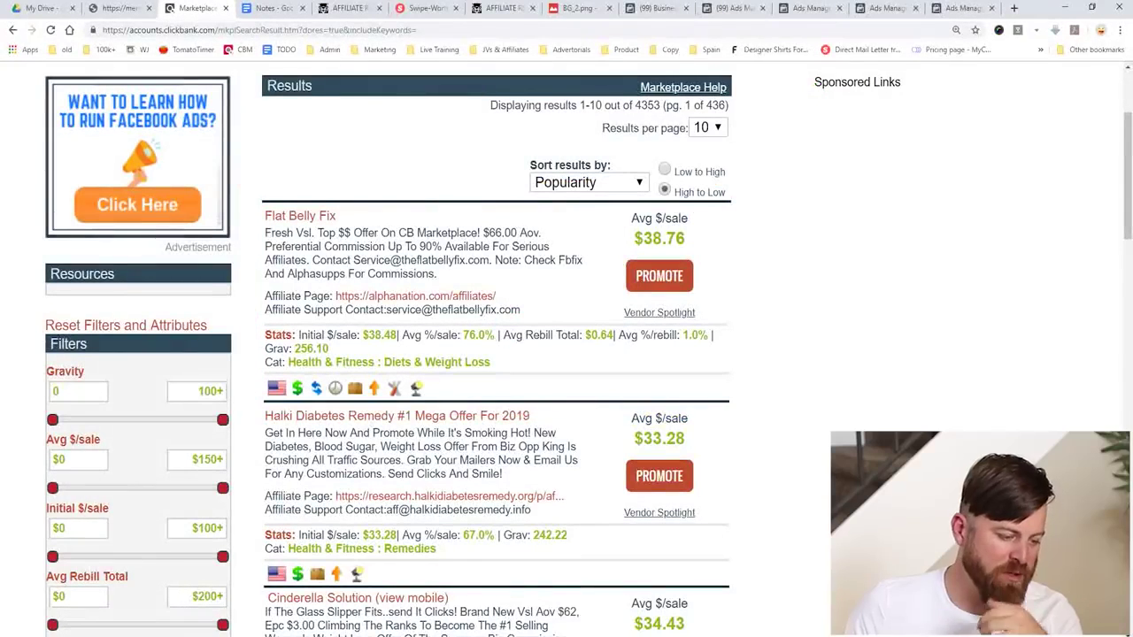
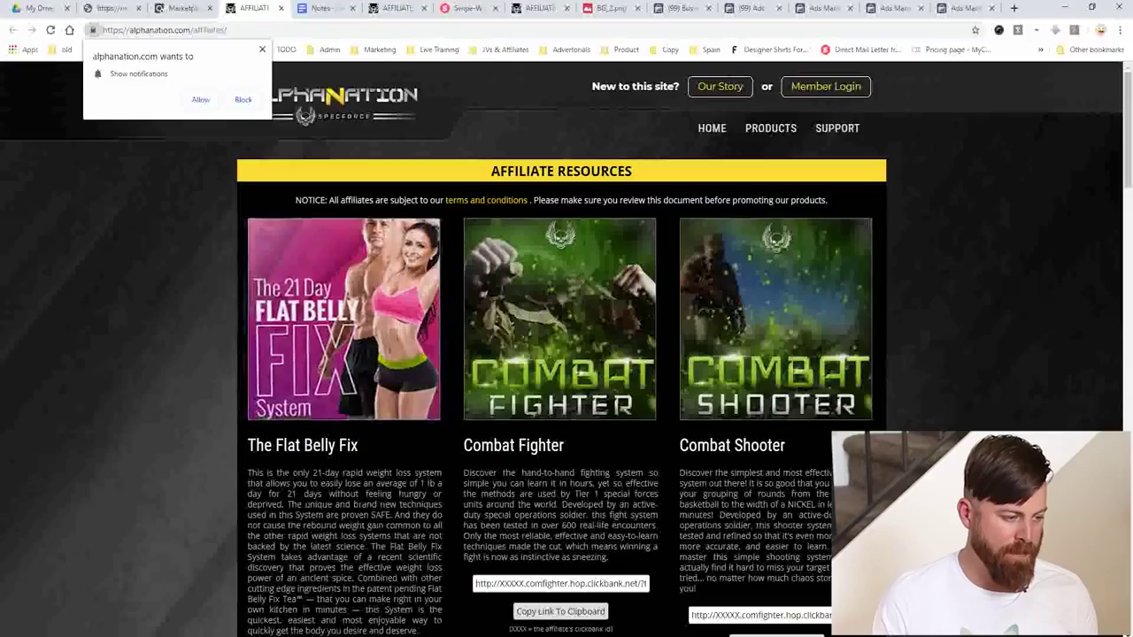
# Step: Review the Flat Belly Fix entry on the AlphaNation affiliate resources page and open its email swipe in a new tab
pyautogui.scroll(-6, 567, 354)
pyautogui.scroll(6, 1017, 587)
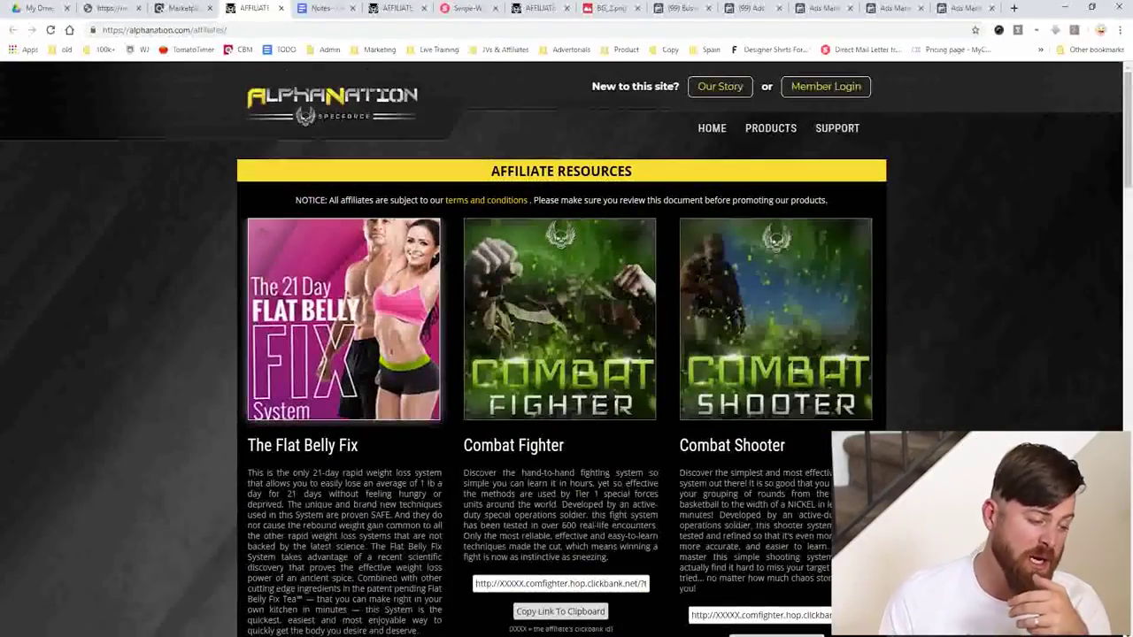
pyautogui.scroll(-4, 345, 354)
pyautogui.moveTo(296, 236); pyautogui.dragTo(299, 342)
pyautogui.click(299, 341)
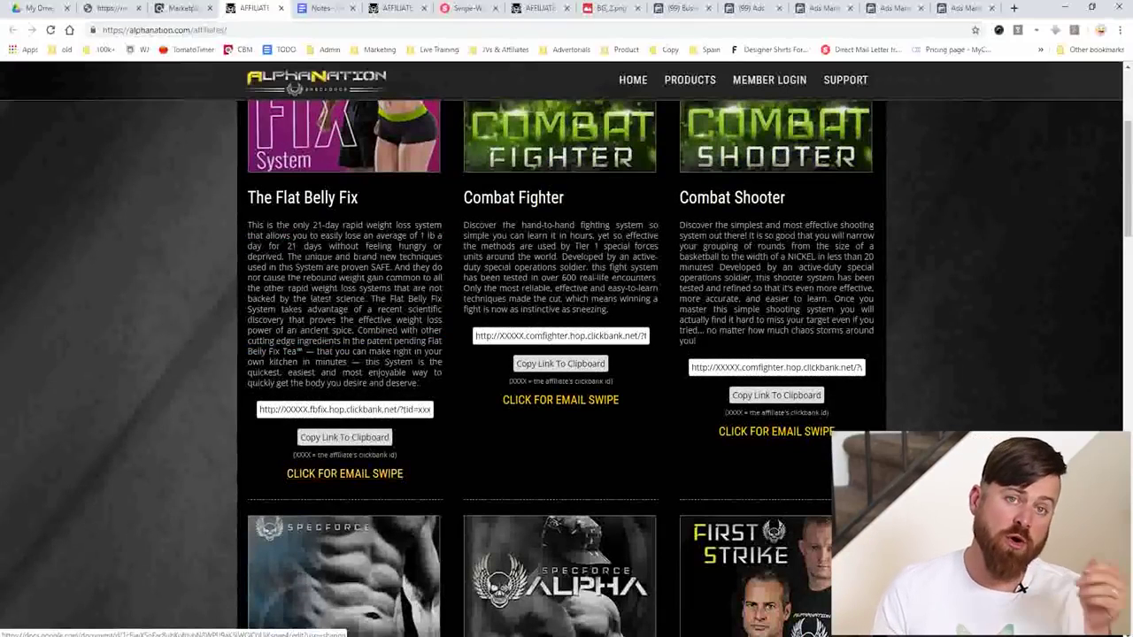
pyautogui.middleClick(344, 473)
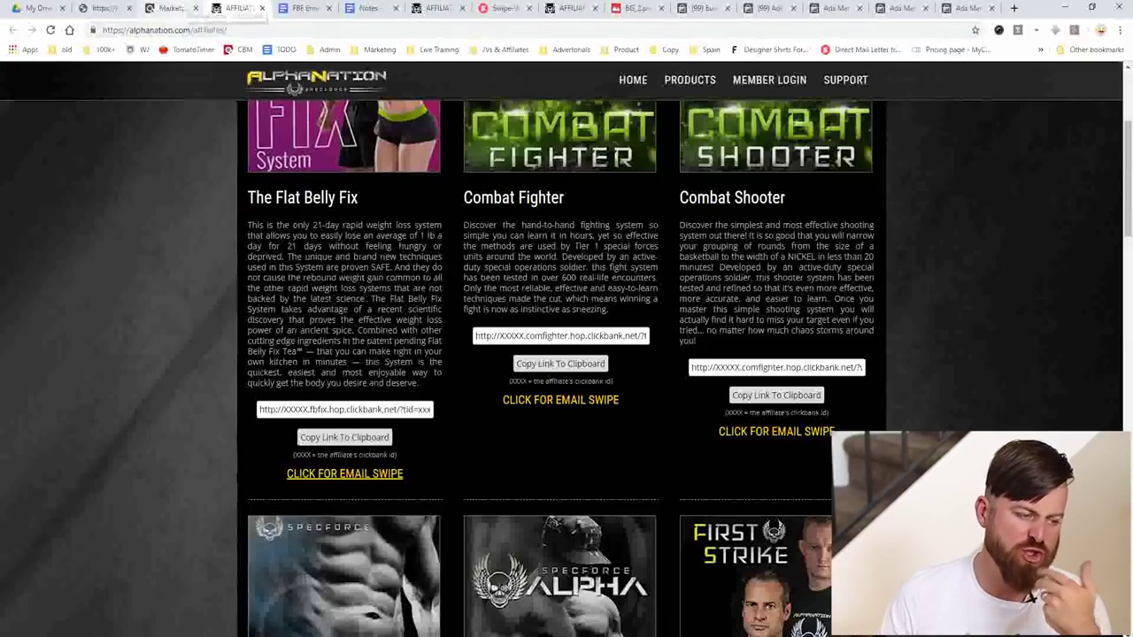
# Step: Return to the ClickBank marketplace results and search the products for "fat decimator"
pyautogui.hotkey('ctrl', 'shift', 'Tab')
pyautogui.scroll(-3, 566, 354)
pyautogui.scroll(-3, 566, 354)
pyautogui.scroll(6, 567, 354)
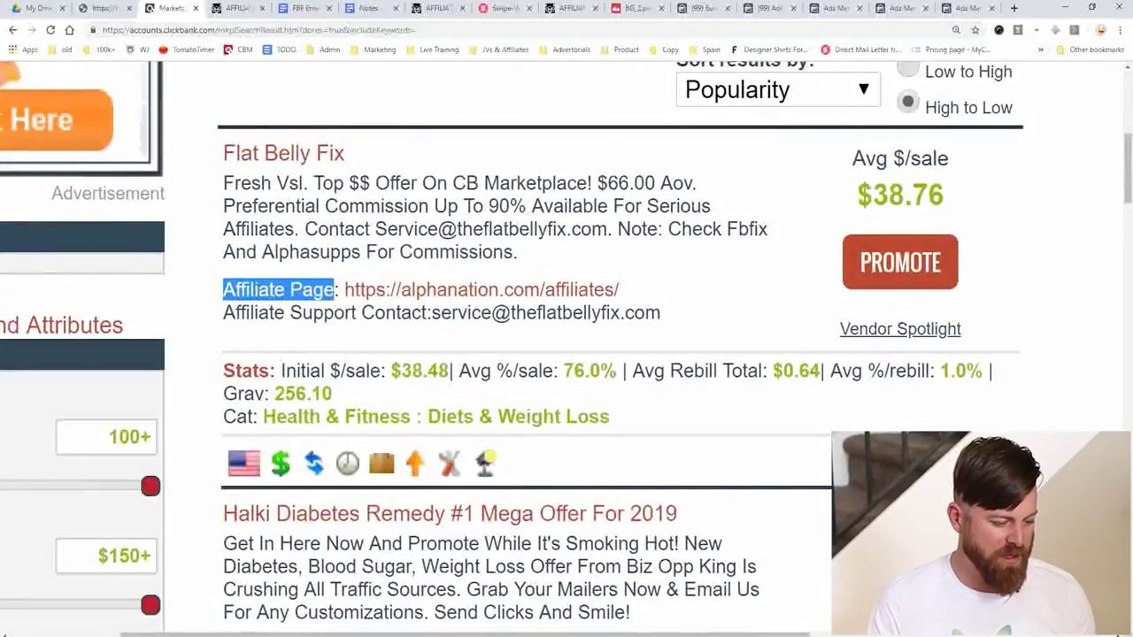
pyautogui.moveTo(465, 634); pyautogui.dragTo(349, 635)
pyautogui.scroll(4, 567, 354)
pyautogui.click(973, 198)
pyautogui.write('fat decimator')
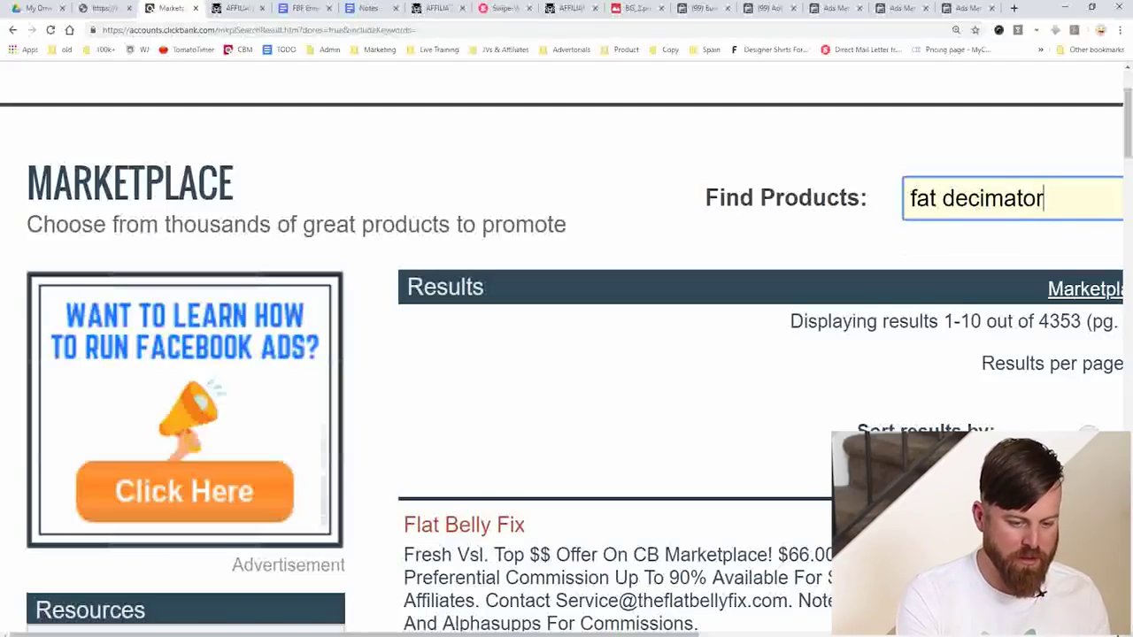
pyautogui.press('Return')
# Step: Point out the Fat Decimator System listing in the results and open its affiliate page
pyautogui.scroll(-2, 566, 354)
pyautogui.scroll(-2, 1009, 586)
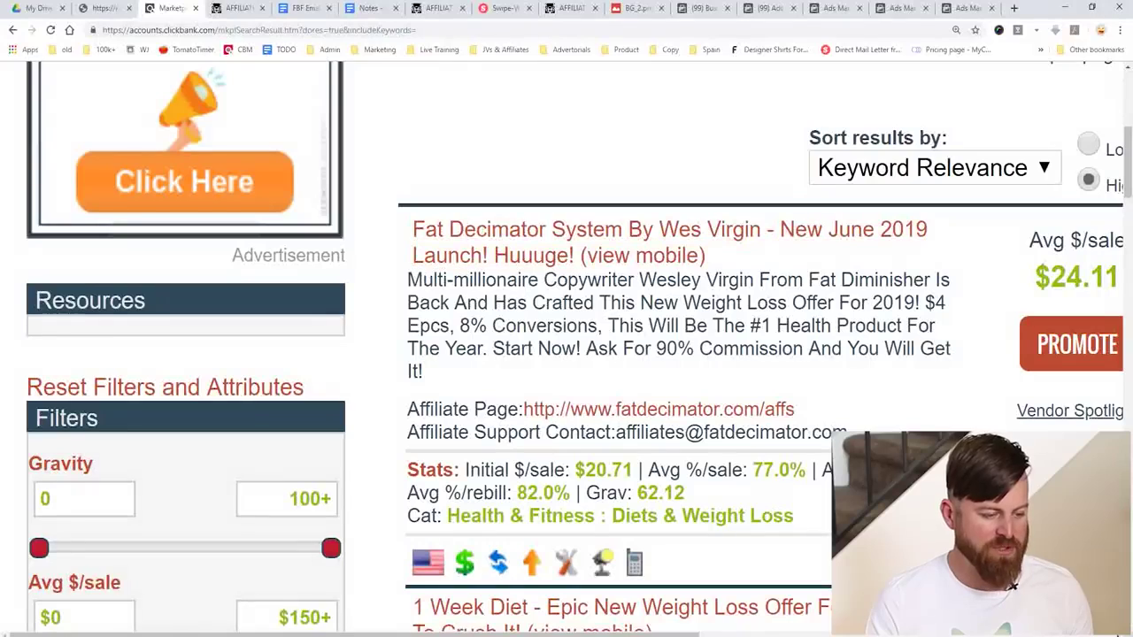
pyautogui.moveTo(410, 231); pyautogui.dragTo(796, 232)
pyautogui.click(761, 182)
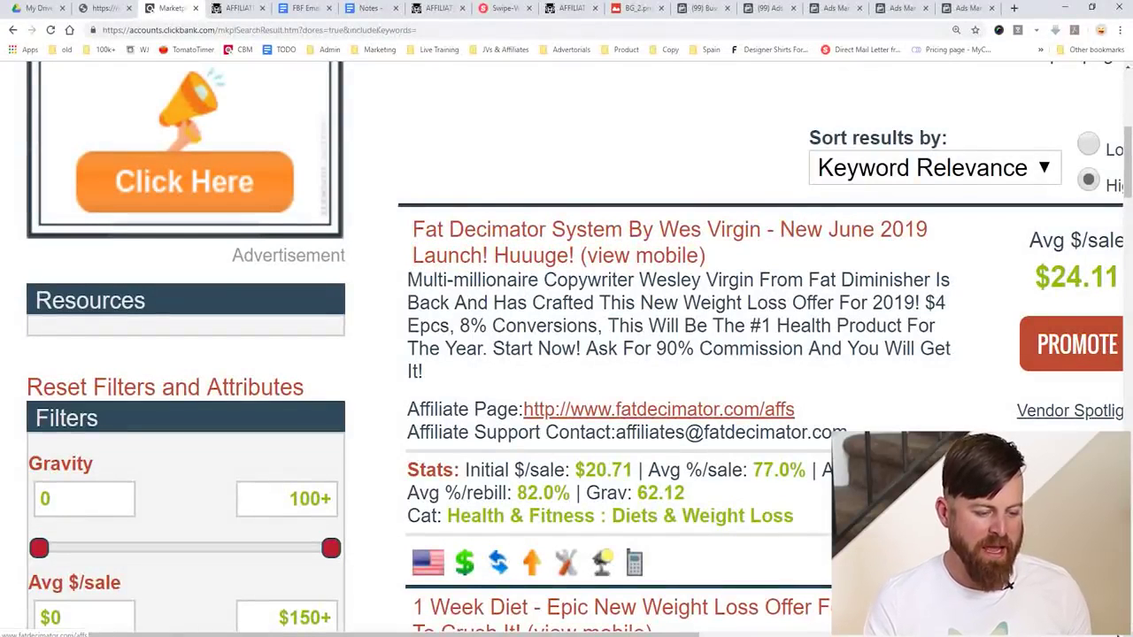
pyautogui.moveTo(764, 377)
pyautogui.mouseDown()
pyautogui.moveTo(513, 395)
pyautogui.moveTo(683, 368)
pyautogui.moveTo(538, 393)
pyautogui.mouseUp()
pyautogui.press('Escape')
pyautogui.click(602, 410)
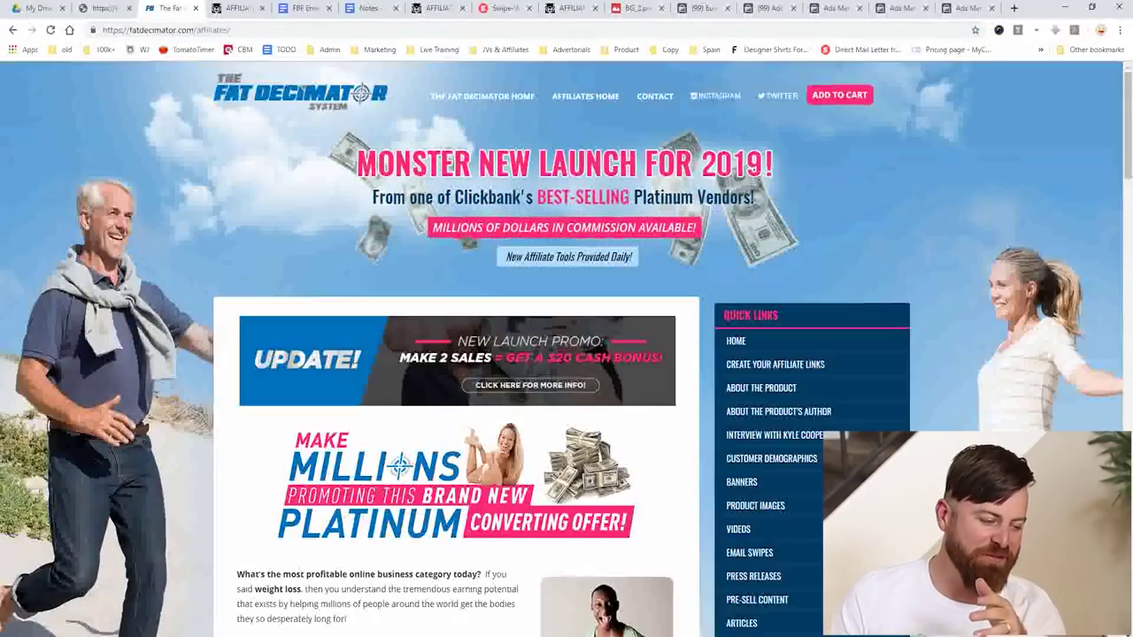
# Step: Look over the Fat Decimator affiliates page and its quick links, marking the page content and clearing the drawing
pyautogui.scroll(-1, 566, 354)
pyautogui.scroll(-3, 567, 354)
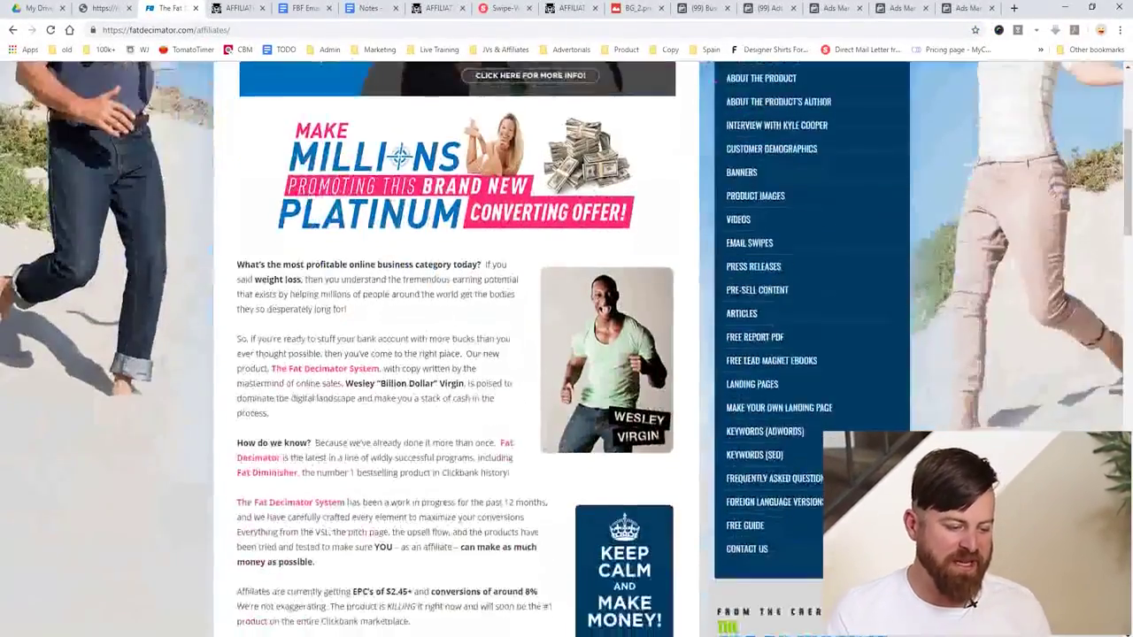
pyautogui.scroll(1, 566, 354)
pyautogui.scroll(-1, 567, 354)
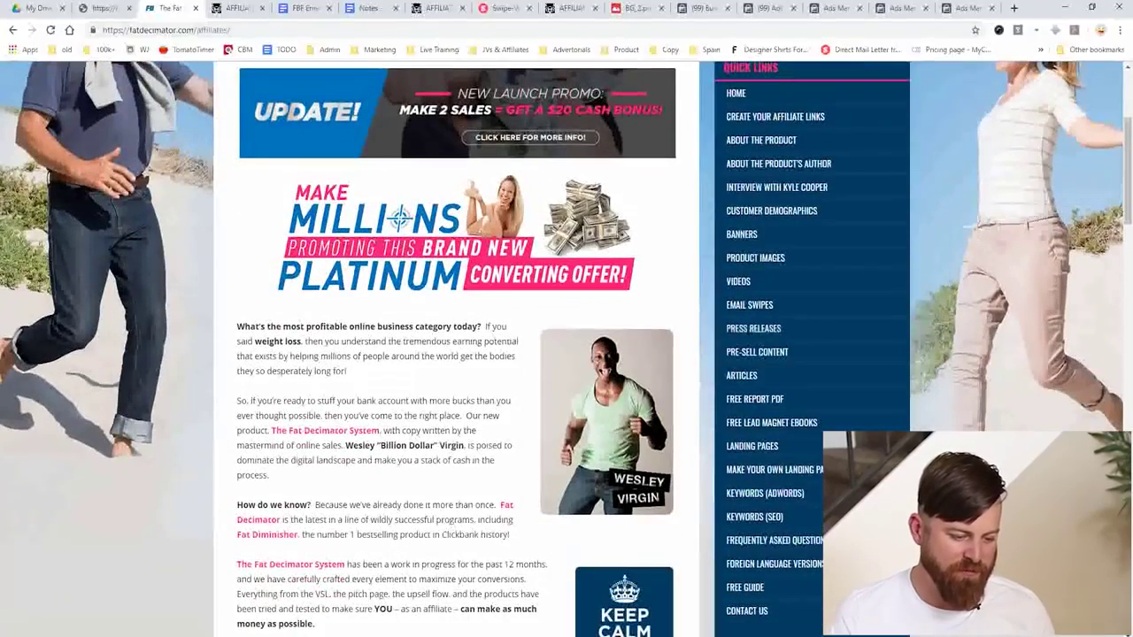
pyautogui.moveTo(509, 335)
pyautogui.mouseDown()
pyautogui.moveTo(509, 379)
pyautogui.moveTo(649, 602)
pyautogui.mouseUp()
pyautogui.press('Escape')
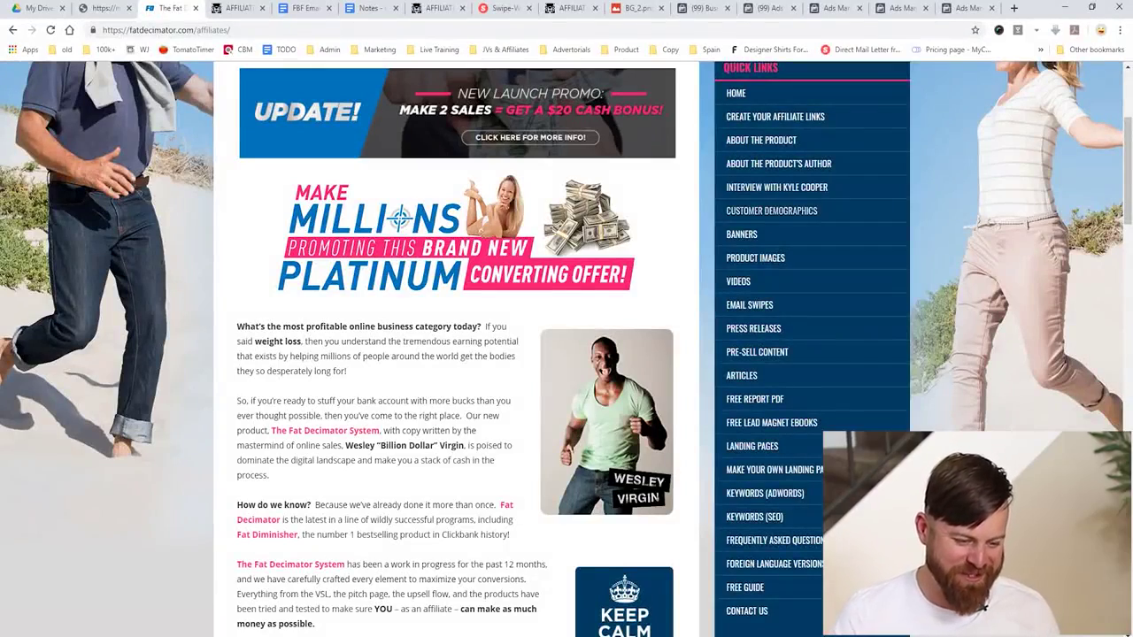
# Step: Enlarge the page to 200%, circle the Customer Demographics quick link, clear the drawing, and open that page
pyautogui.moveTo(850, 202); pyautogui.dragTo(854, 190)
pyautogui.press('Escape')
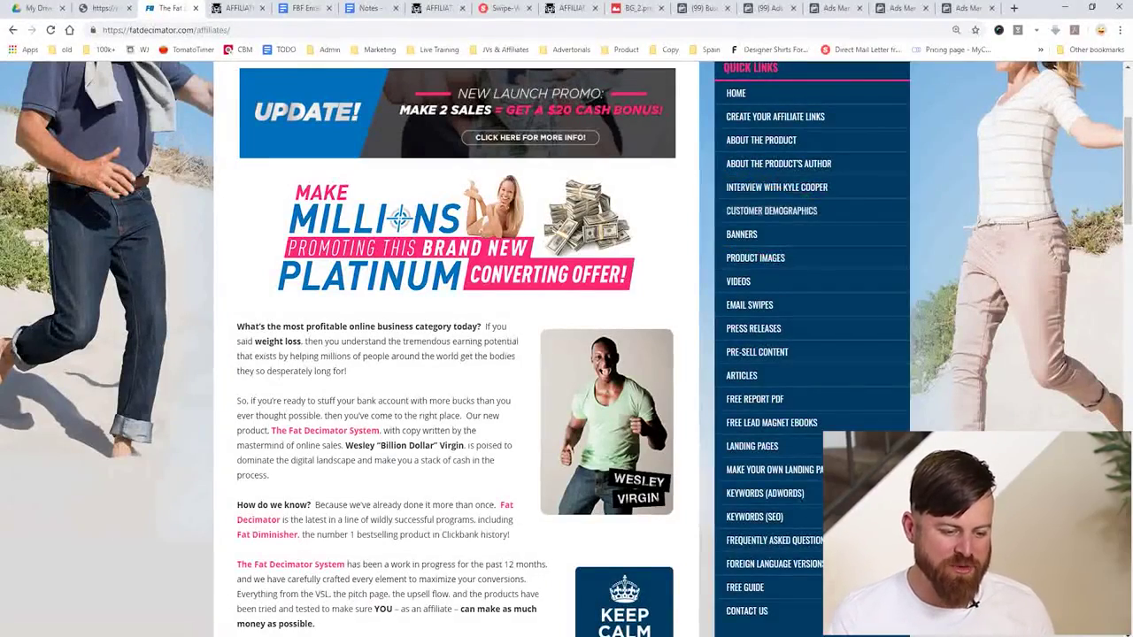
pyautogui.hotkey('ctrl', '+')
pyautogui.hotkey('ctrl', '+')
pyautogui.hotkey('ctrl', '+')
pyautogui.hotkey('ctrl', '+')
pyautogui.hotkey('ctrl', '+')
pyautogui.hotkey('ctrl', '+')
pyautogui.hotkey('ctrl', '-')
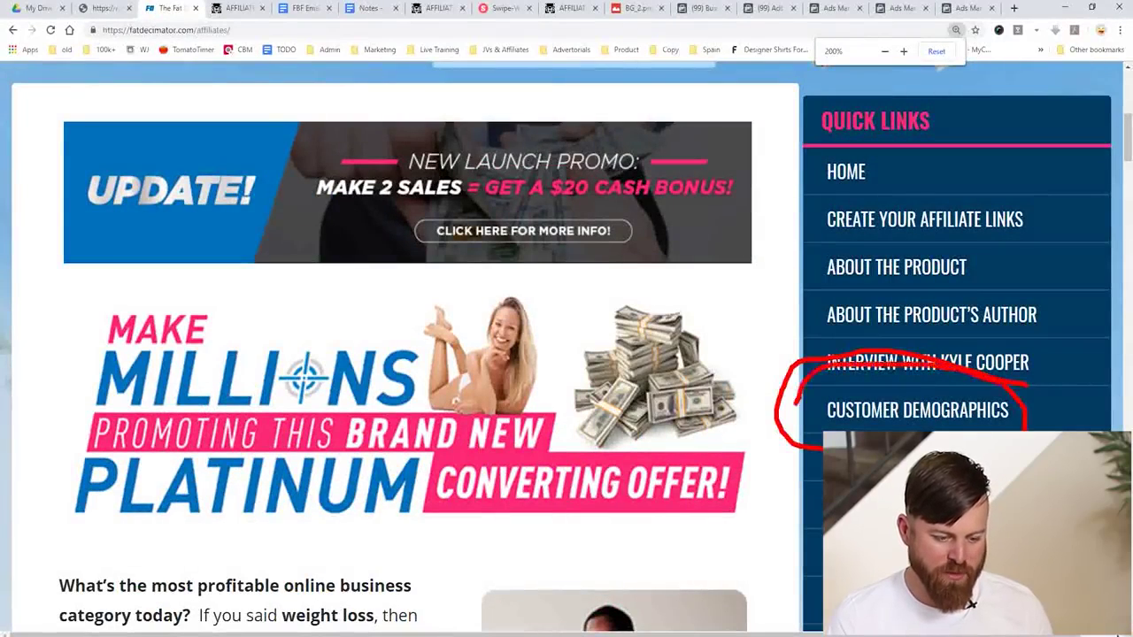
pyautogui.press('Escape')
pyautogui.click(917, 410)
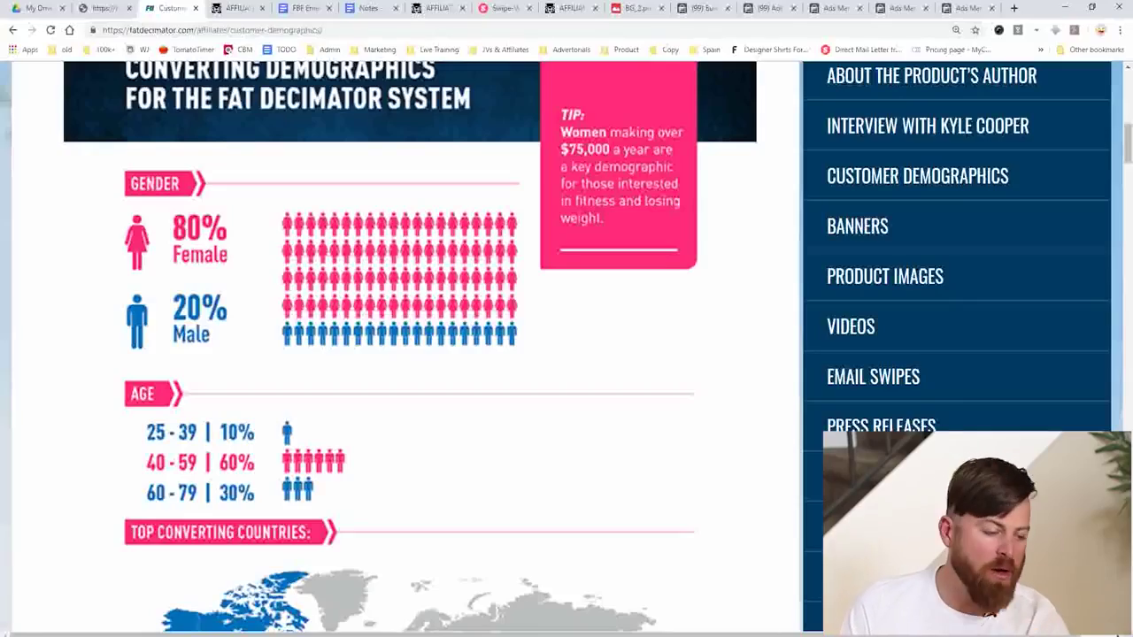
# Step: Examine the Fat Decimator converting demographics, box the gender chart's female and male rows, and clear the drawings
pyautogui.hotkey('ctrl', '0')
pyautogui.scroll(-1, 399, 354)
pyautogui.hotkey('ctrl', '+')
pyautogui.hotkey('ctrl', '+')
pyautogui.hotkey('ctrl', '+')
pyautogui.hotkey('ctrl', '+')
pyautogui.hotkey('ctrl', '+')
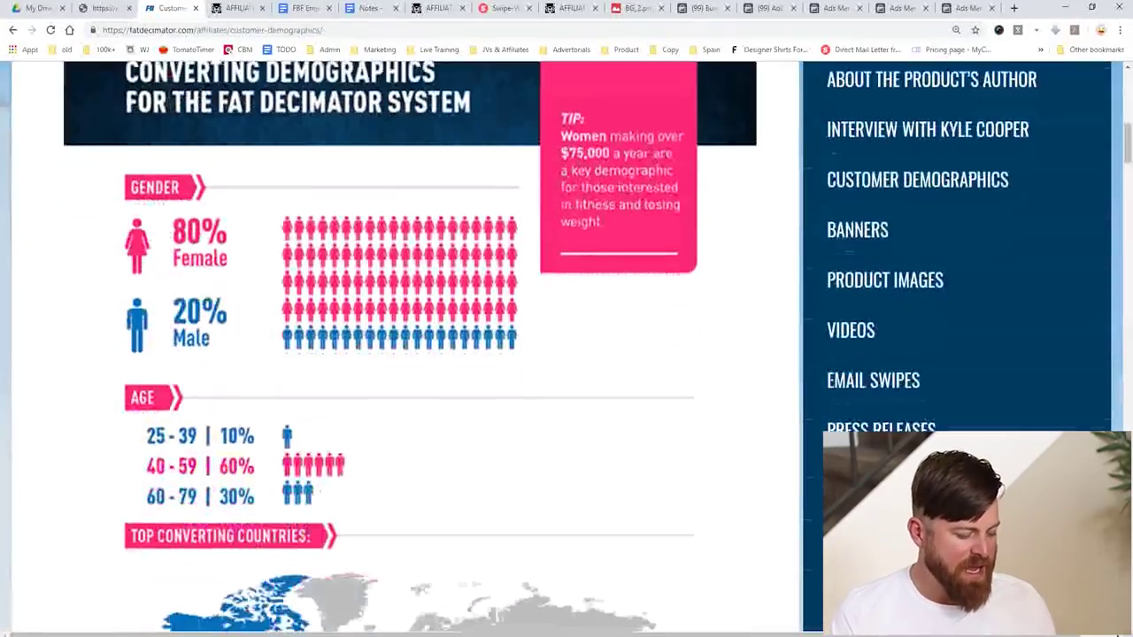
pyautogui.scroll(-2, 398, 354)
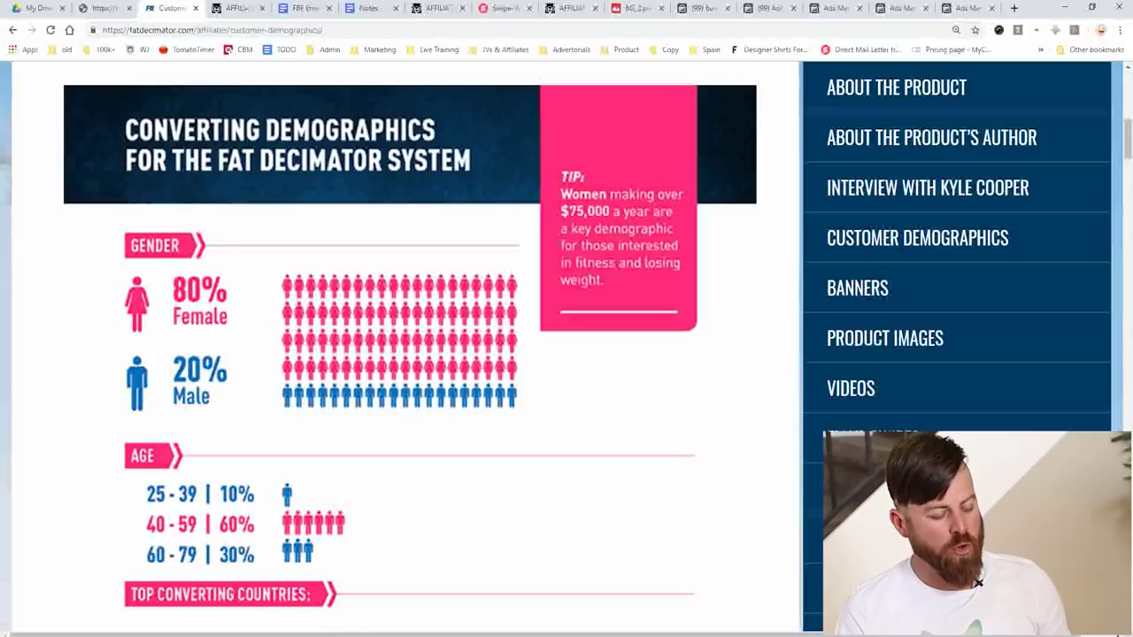
pyautogui.moveTo(263, 267); pyautogui.dragTo(264, 416)
pyautogui.moveTo(531, 277); pyautogui.dragTo(226, 256)
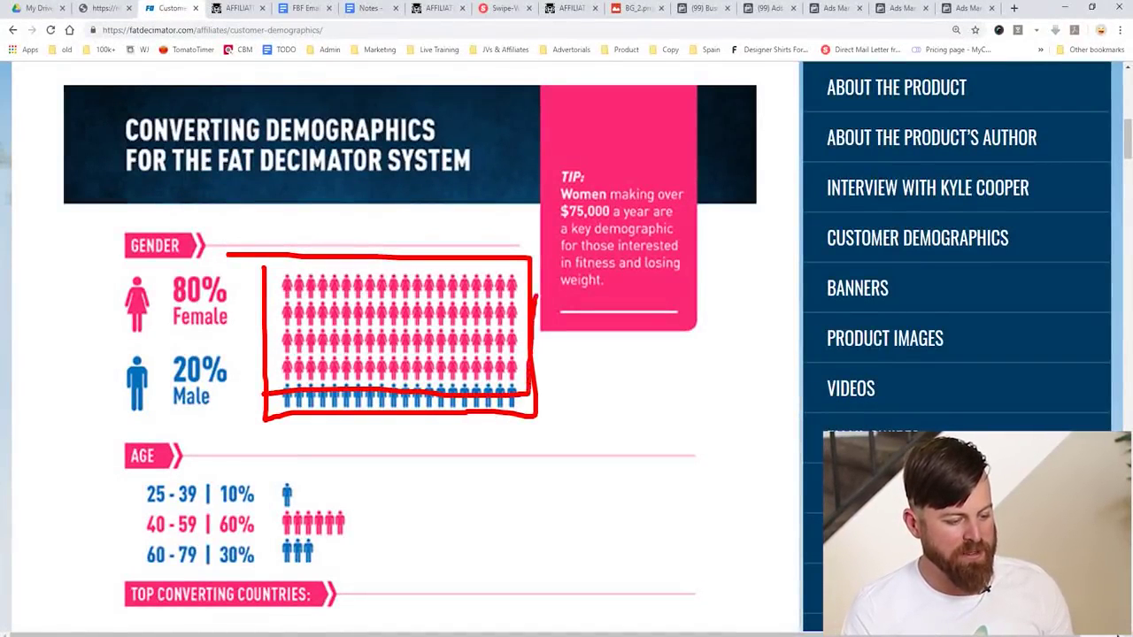
pyautogui.press('Escape')
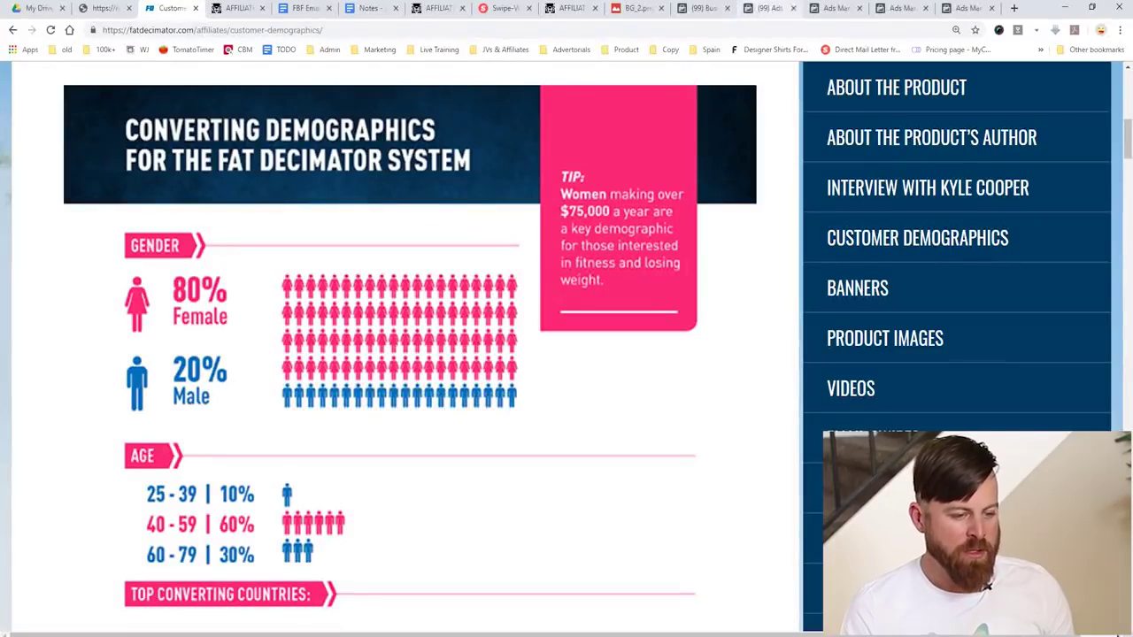
# Step: Switch to the Ads Manager ad set, circle its Gender setting, and restrict the audience to Women
pyautogui.click(965, 8)
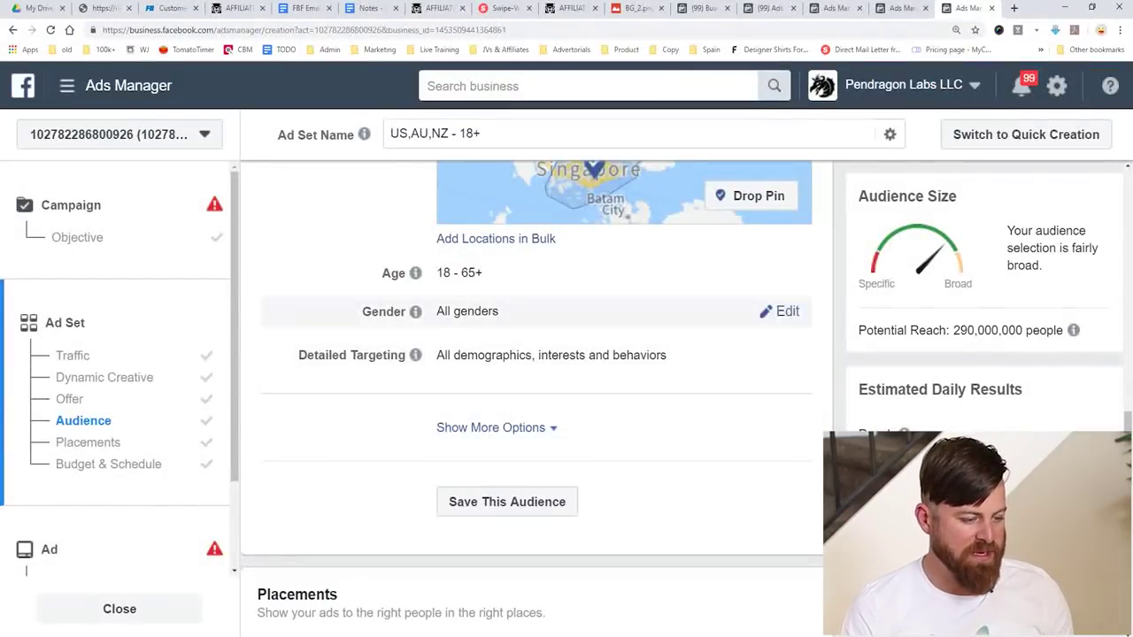
pyautogui.moveTo(415, 311)
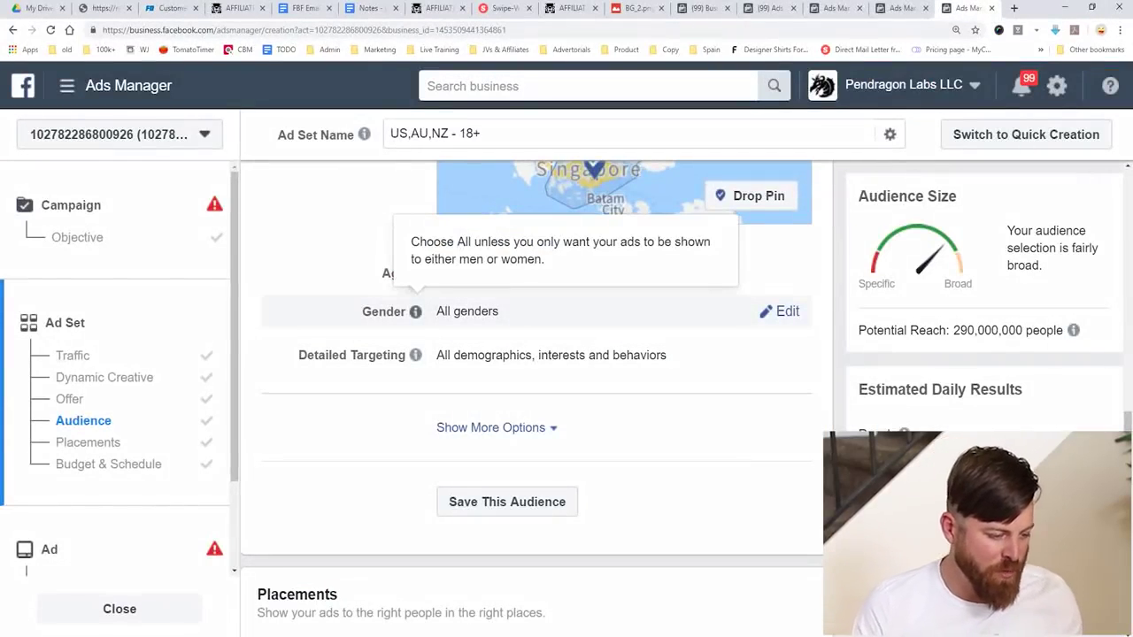
pyautogui.moveTo(356, 351); pyautogui.dragTo(365, 315)
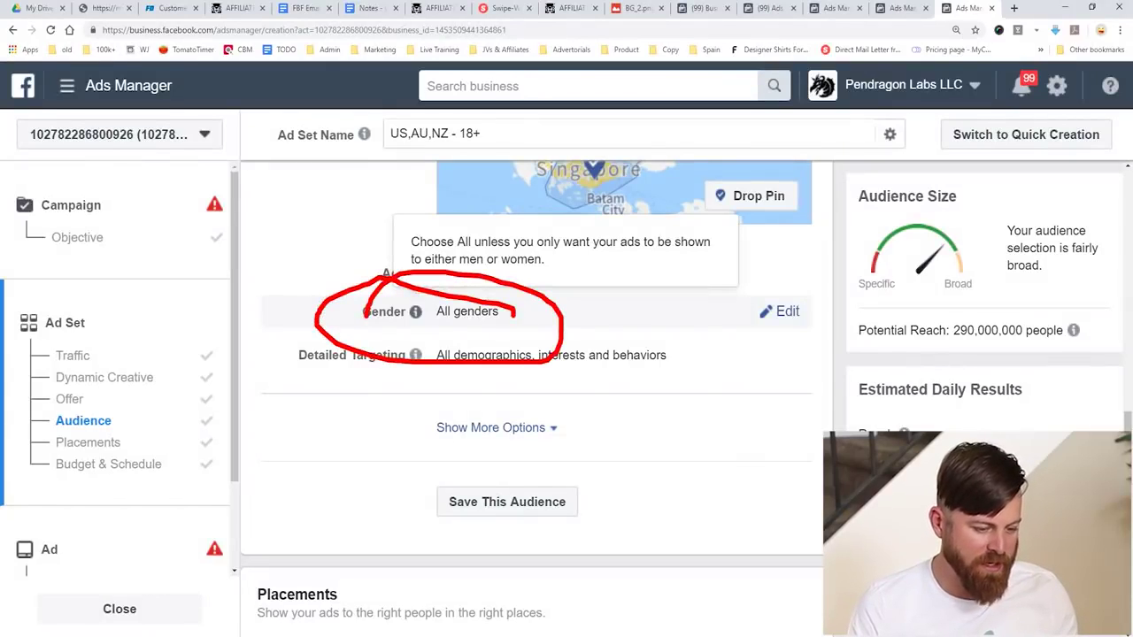
pyautogui.click(787, 311)
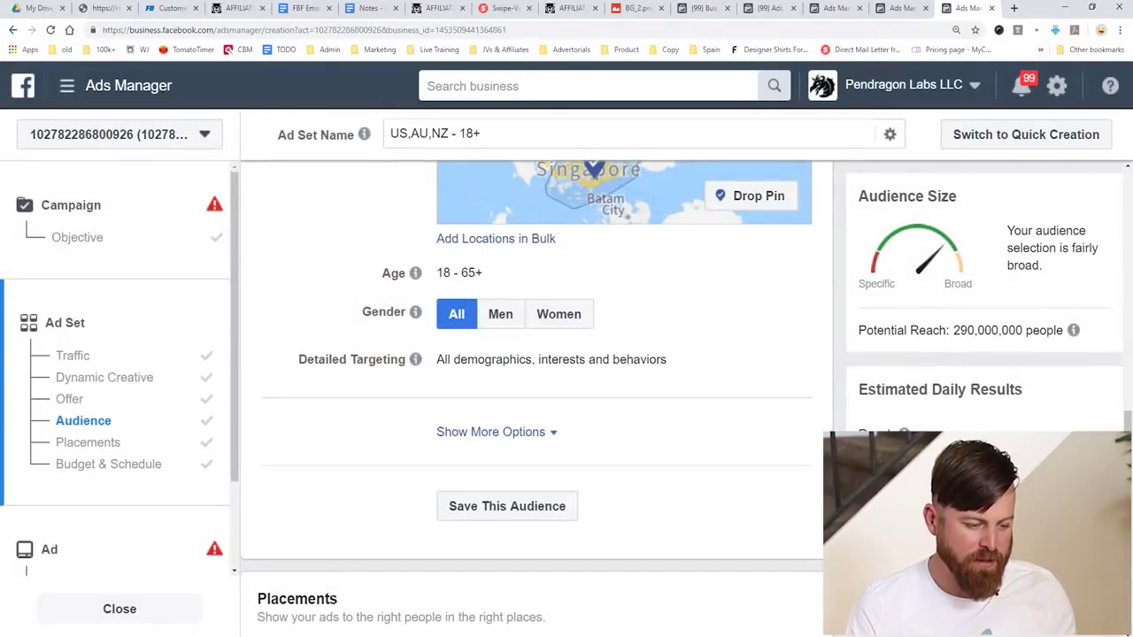
pyautogui.click(558, 314)
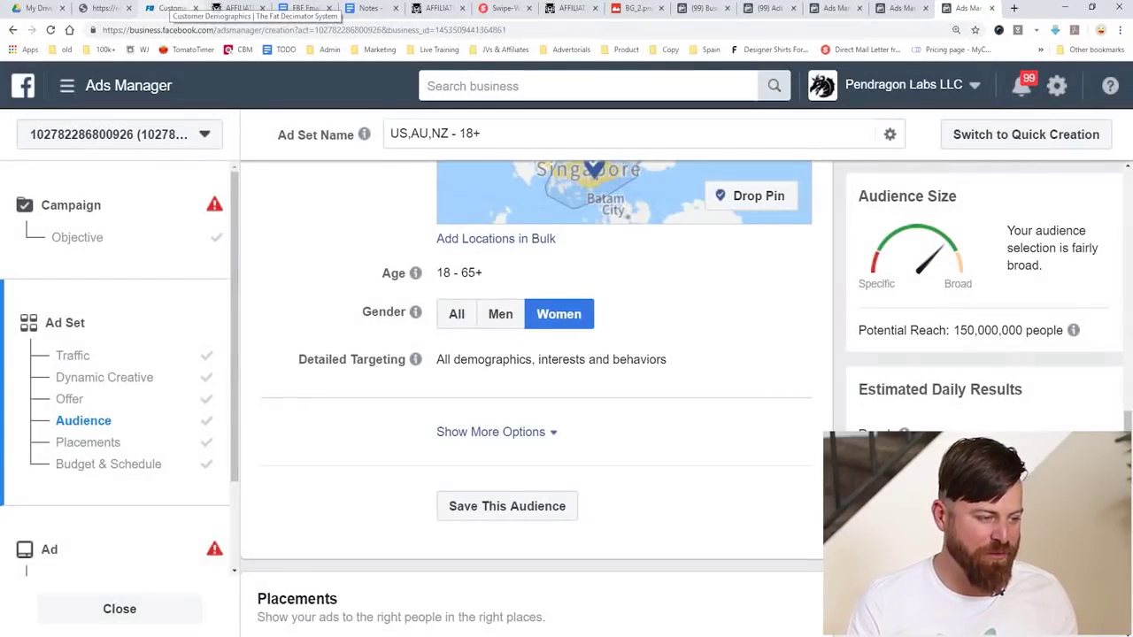
# Step: Place the customer demographics tab beside the Ads Manager tab, mark its 40-59 age row, and set the ad set's age range to 40-59
pyautogui.moveTo(171, 8); pyautogui.dragTo(898, 7)
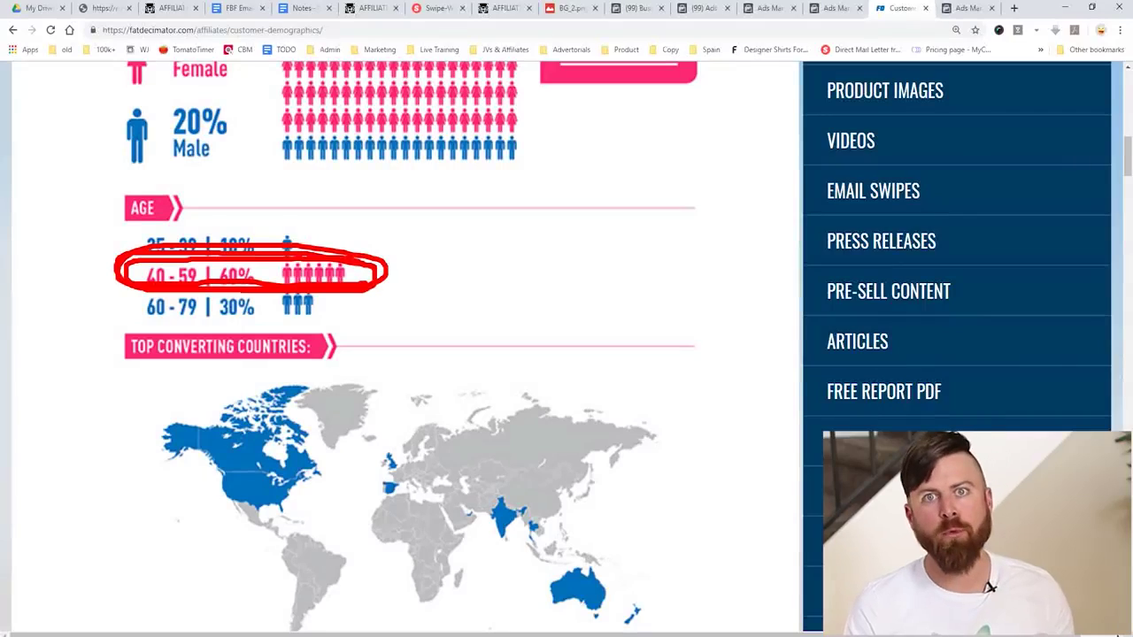
pyautogui.hotkey('ctrl', 'Tab')
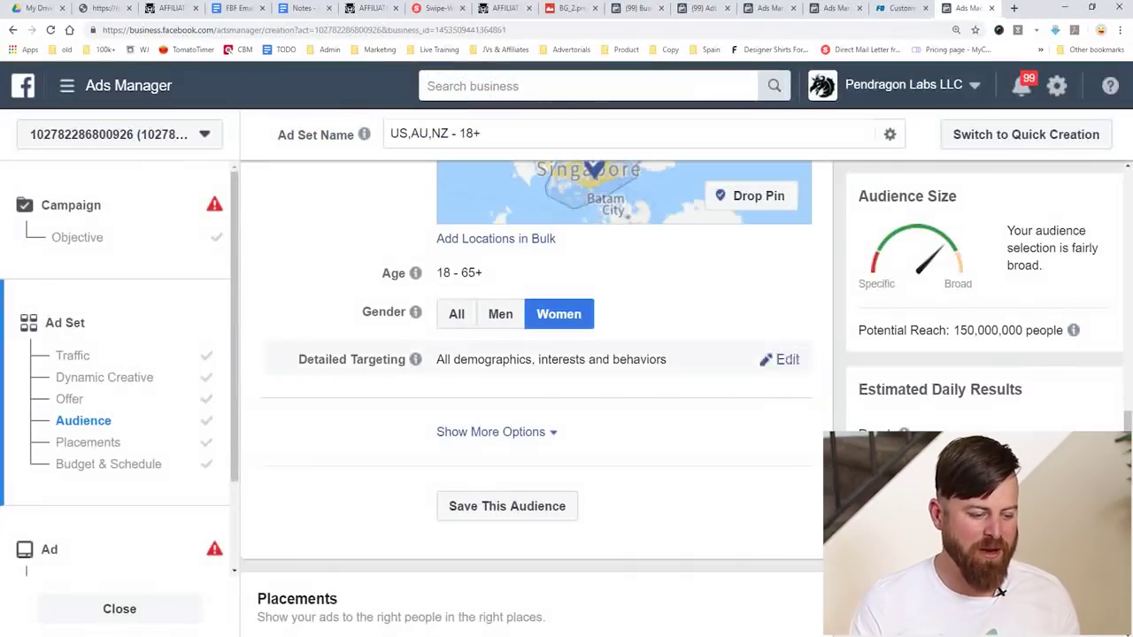
pyautogui.click(783, 272)
pyautogui.click(465, 275)
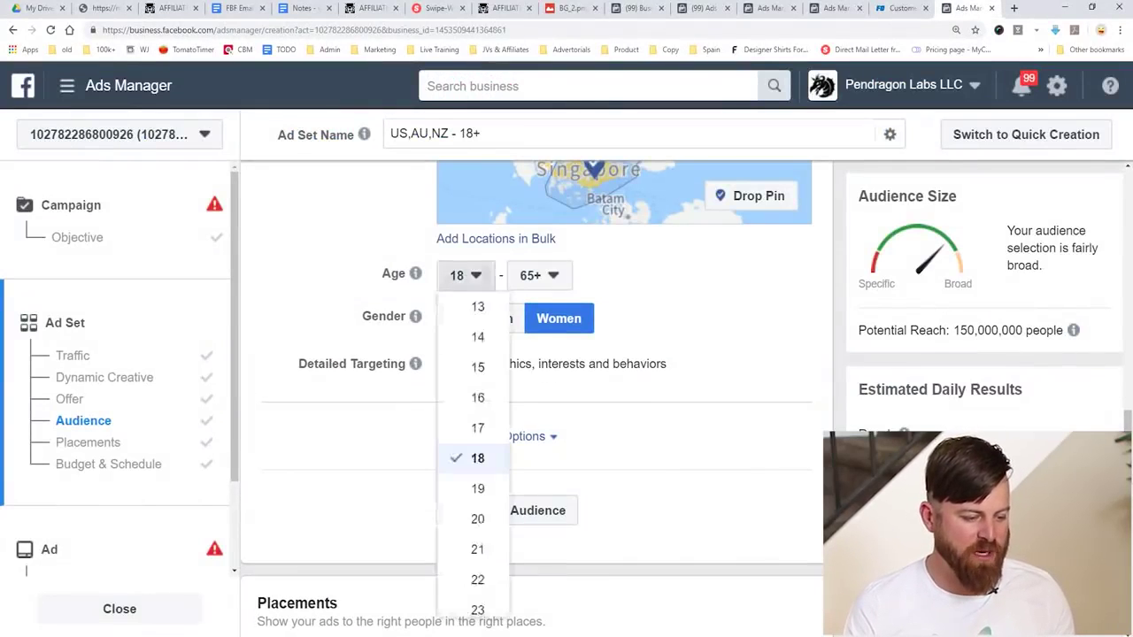
pyautogui.click(475, 455)
pyautogui.moveTo(415, 316)
pyautogui.click(539, 275)
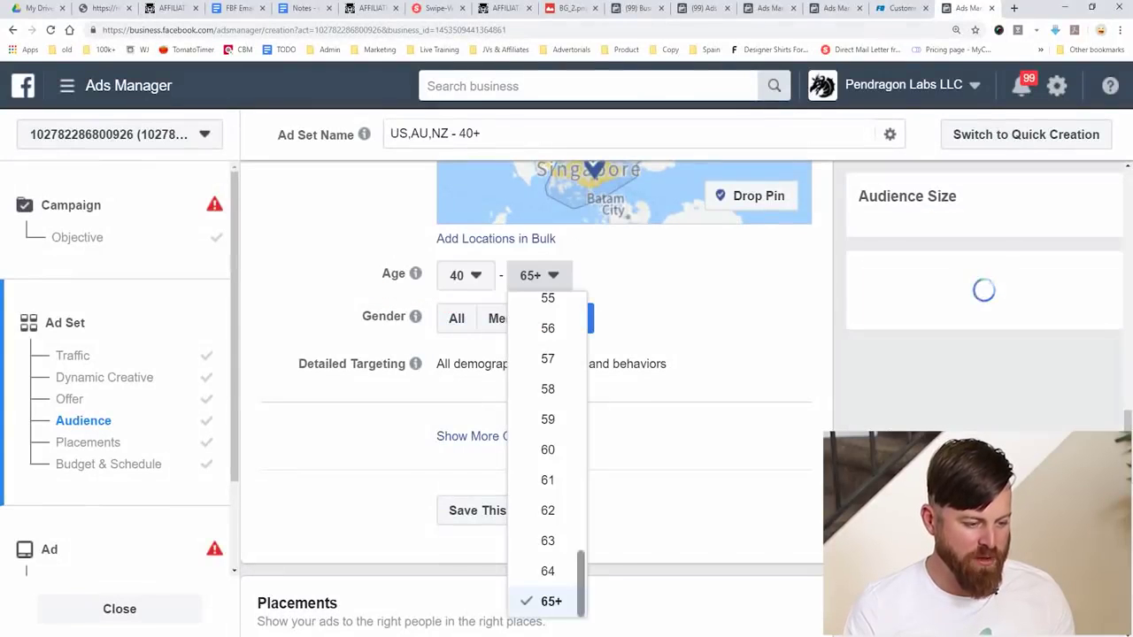
pyautogui.click(548, 419)
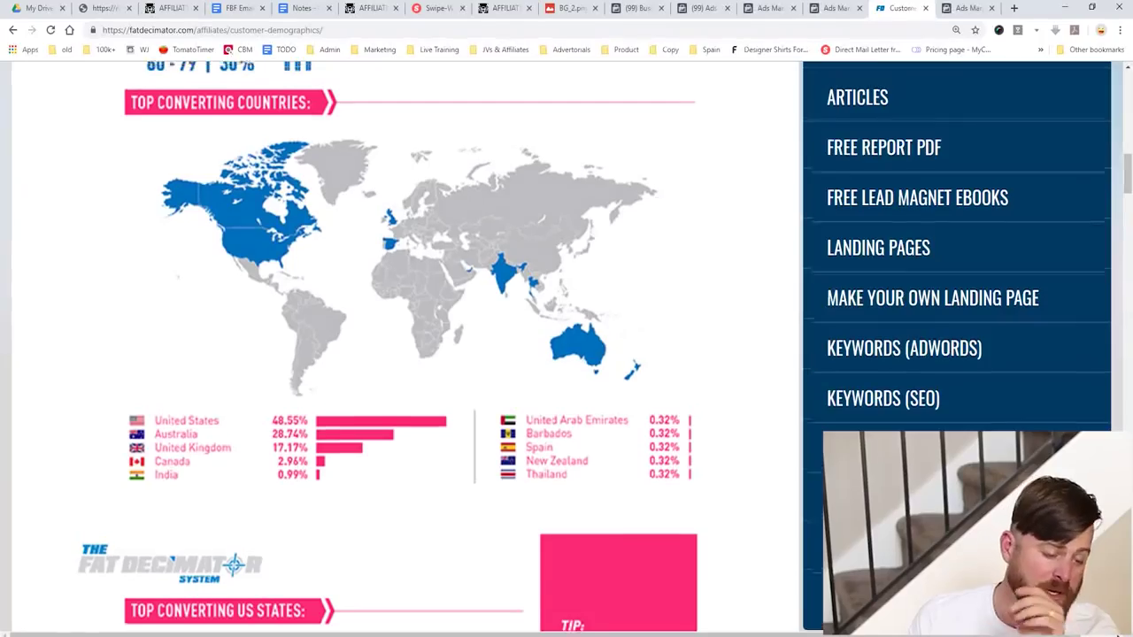
# Step: Circle the leading entries in the top converting countries list on the demographics page and clear the drawings
pyautogui.scroll(3, 398, 345)
pyautogui.scroll(-3, 399, 345)
pyautogui.scroll(-1, 398, 345)
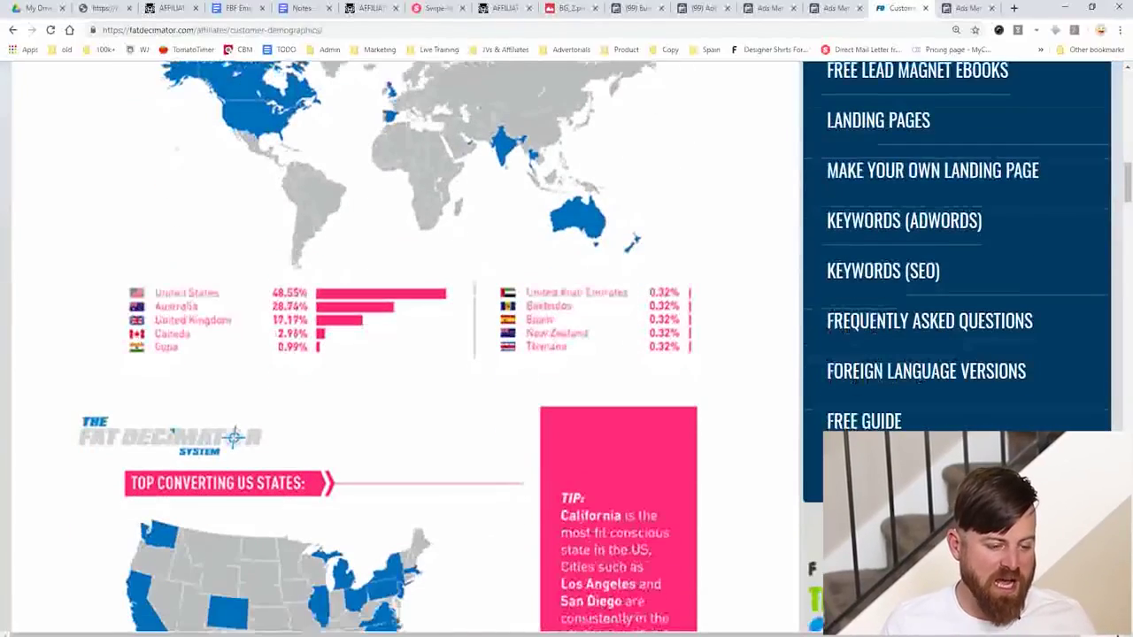
pyautogui.moveTo(134, 262); pyautogui.dragTo(251, 260)
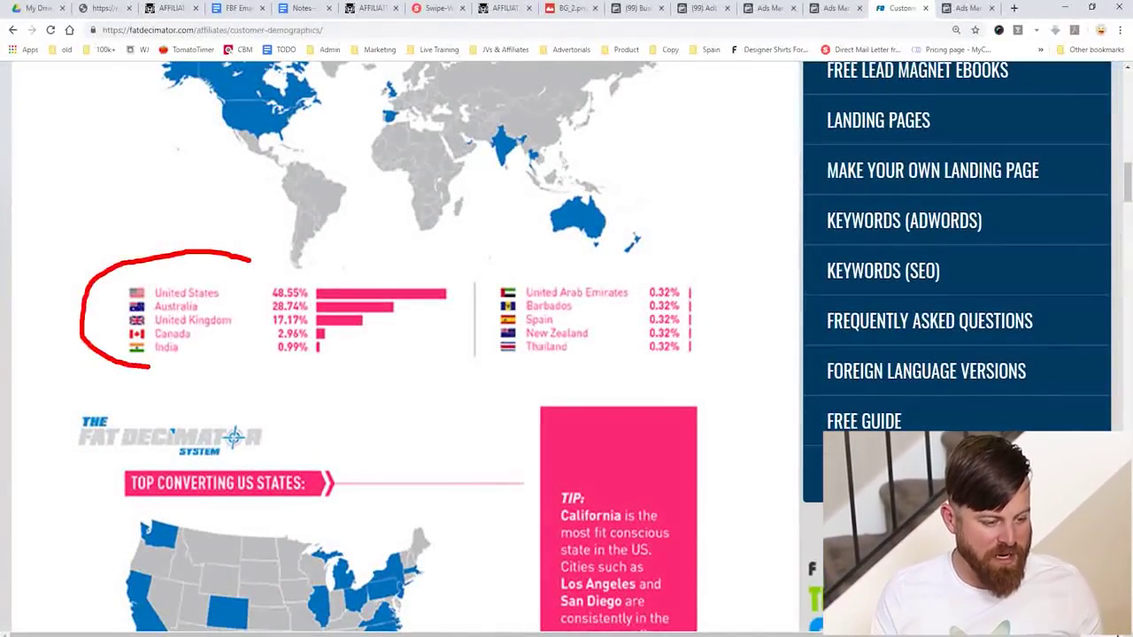
pyautogui.moveTo(151, 366); pyautogui.dragTo(293, 259)
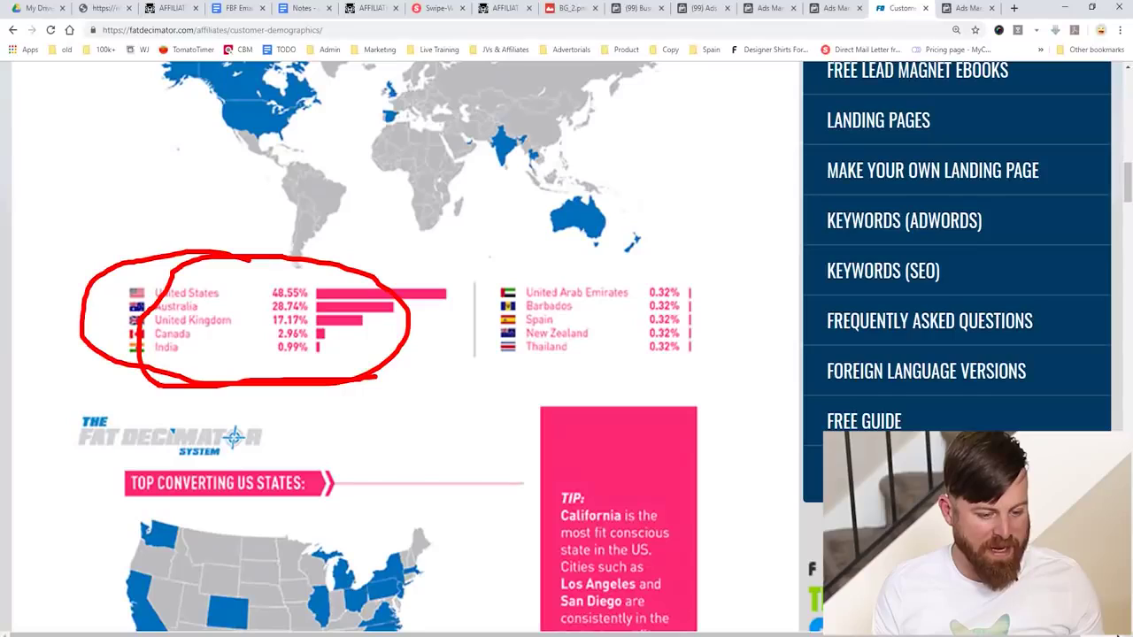
pyautogui.press('Escape')
# Step: Circle the map of top converting US states on the demographics page and clear the drawings
pyautogui.scroll(-3, 398, 345)
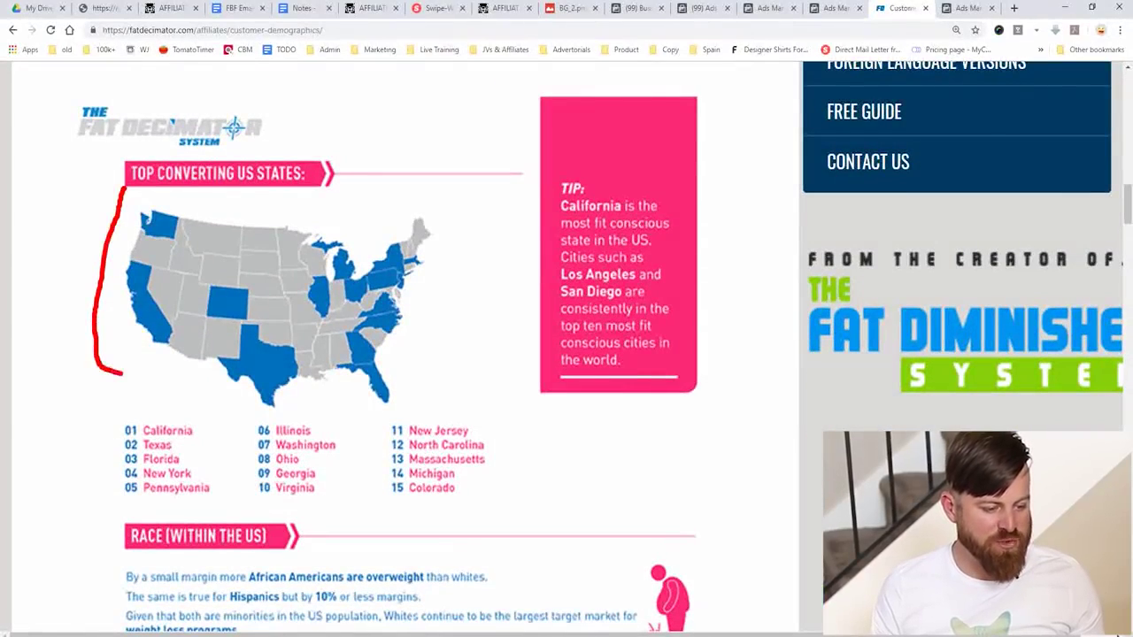
pyautogui.moveTo(423, 426)
pyautogui.mouseDown()
pyautogui.moveTo(280, 182)
pyautogui.moveTo(63, 182)
pyautogui.mouseUp()
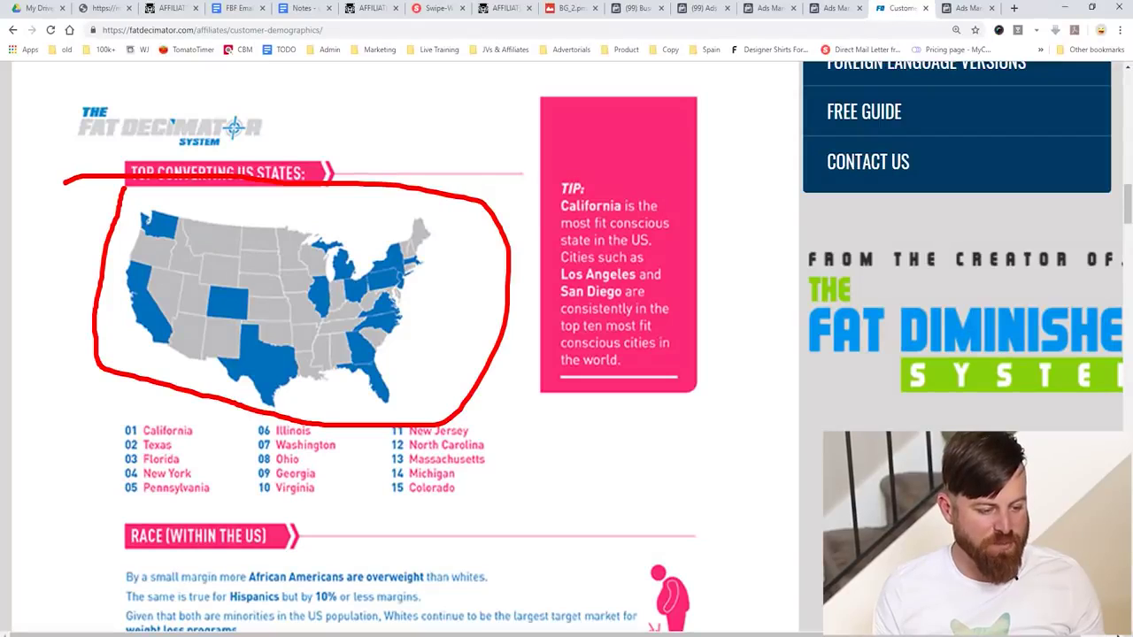
pyautogui.moveTo(141, 381)
pyautogui.mouseDown()
pyautogui.moveTo(464, 381)
pyautogui.moveTo(91, 205)
pyautogui.mouseUp()
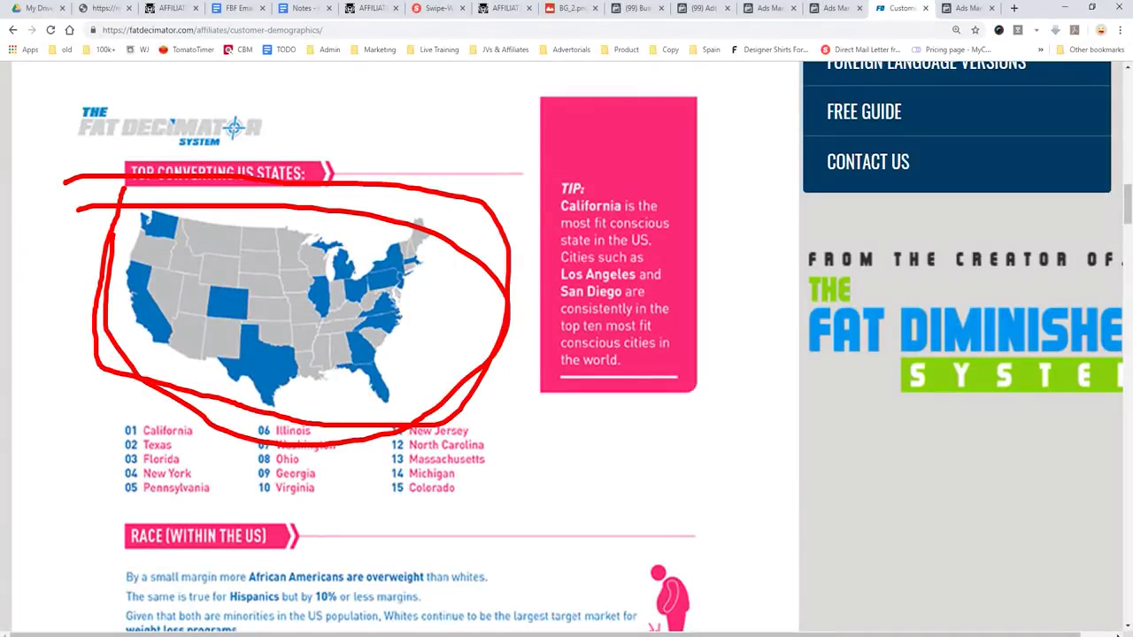
pyautogui.press('Escape')
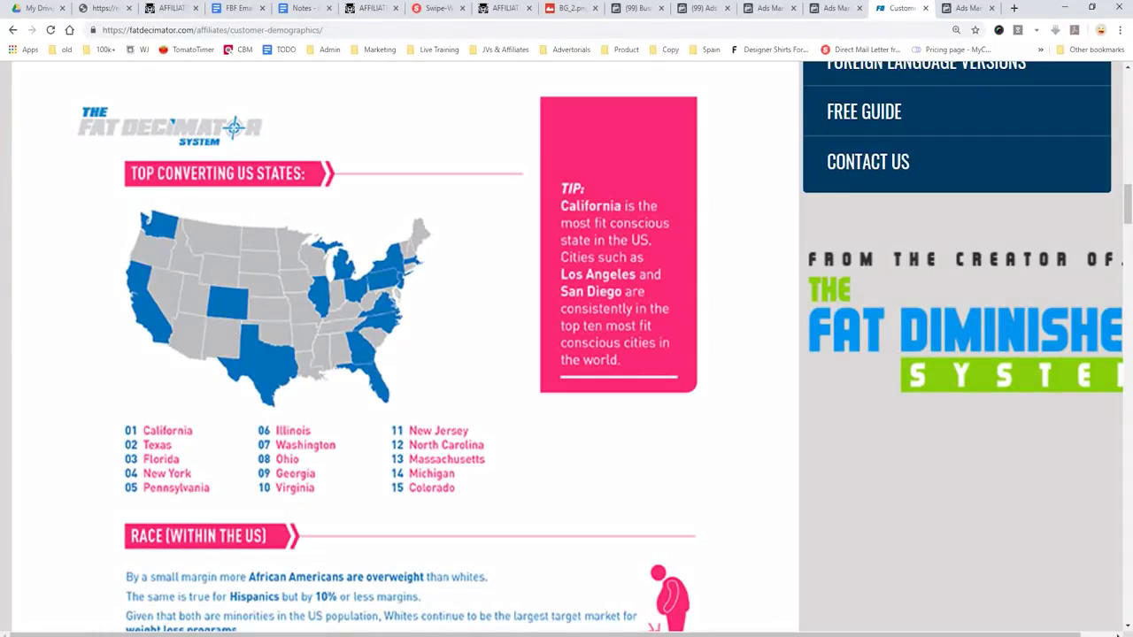
# Step: Return to the Ads Manager ad set and remove United States from the audience locations
pyautogui.hotkey('ctrl', 'Tab')
pyautogui.scroll(5, 614, 398)
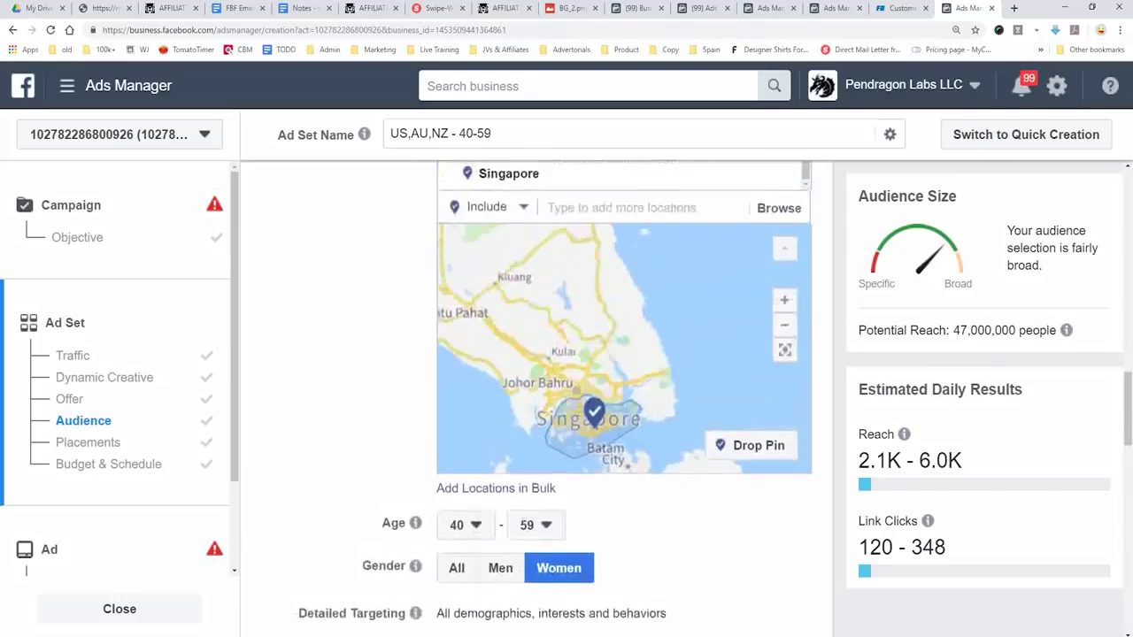
pyautogui.scroll(6, 624, 247)
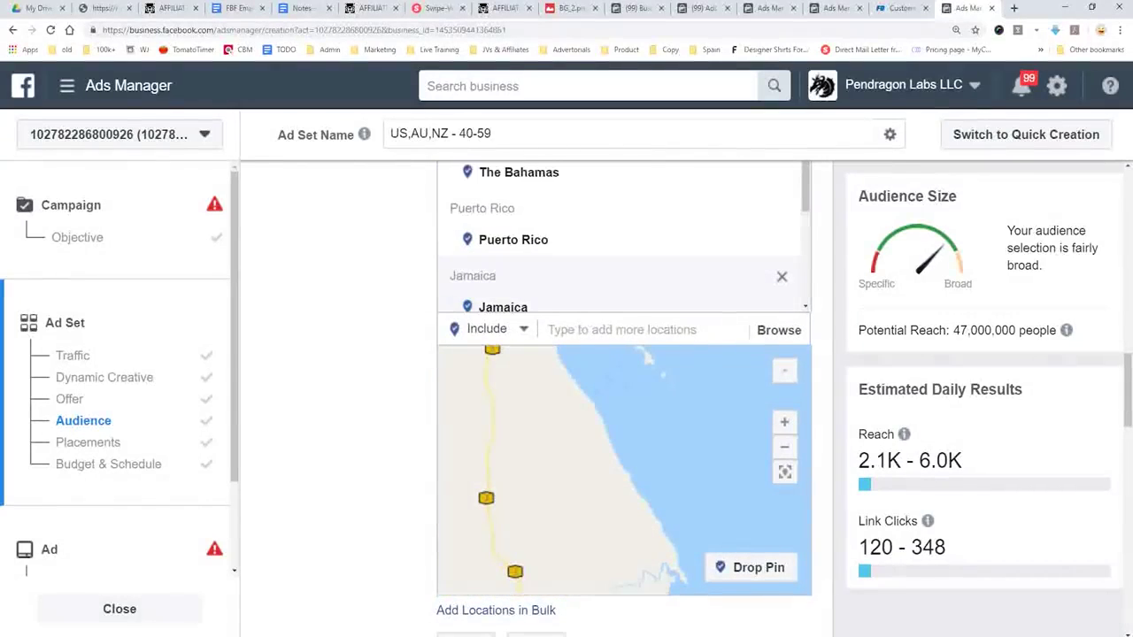
pyautogui.scroll(5, 624, 354)
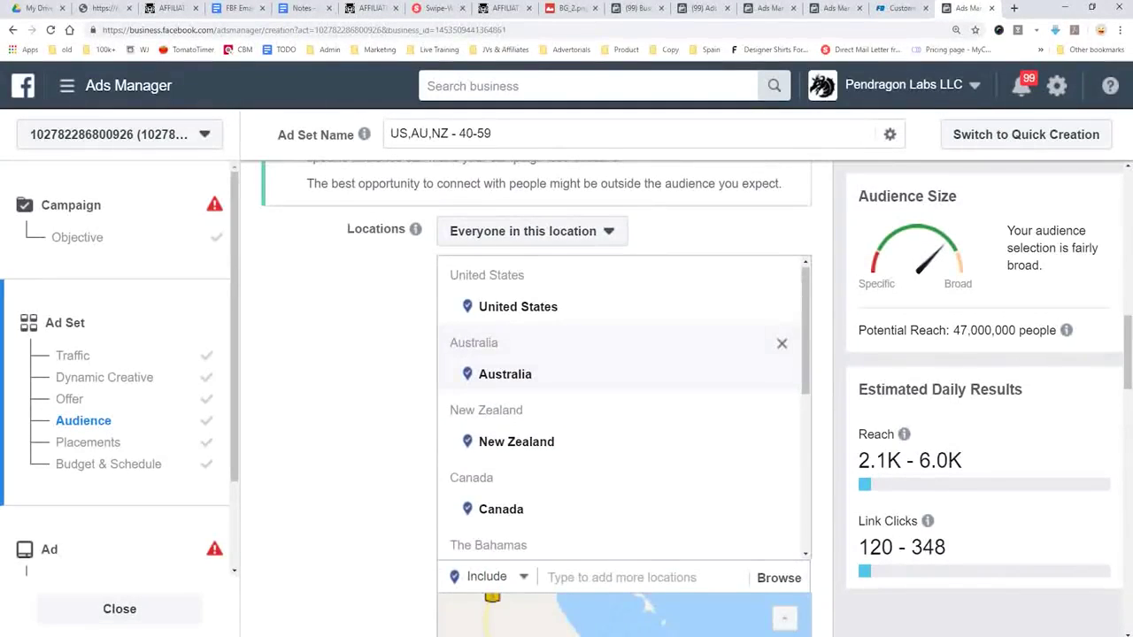
pyautogui.click(782, 307)
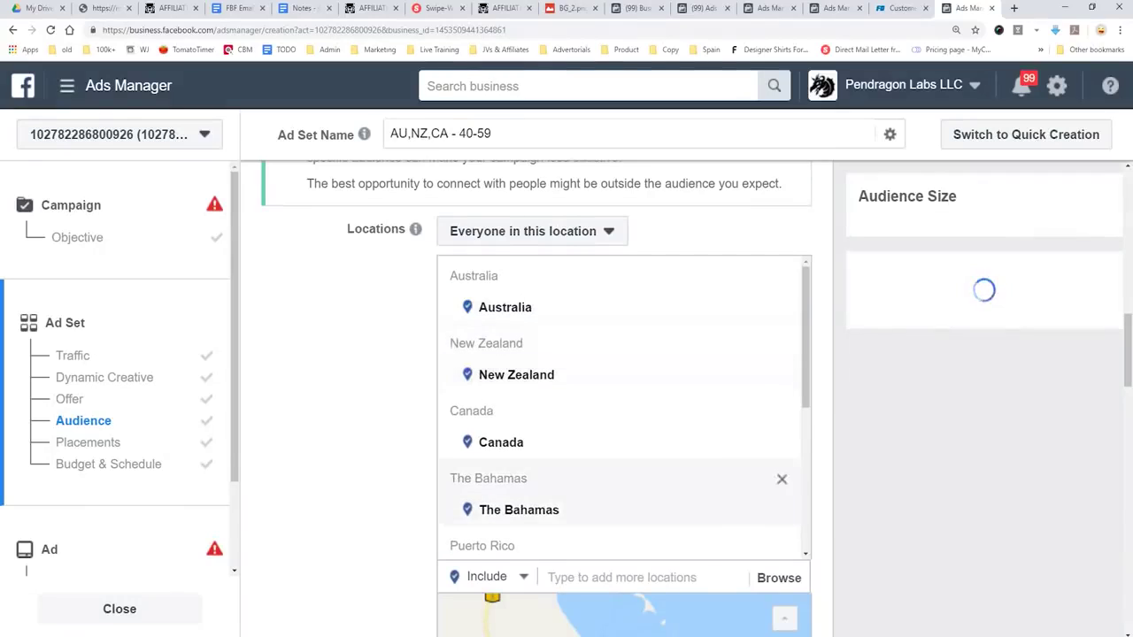
# Step: Add the US states California, Washington, Colorado, Texas and Florida to the audience locations, and search for New York and South Carolina
pyautogui.click(637, 577)
pyautogui.write('cali')
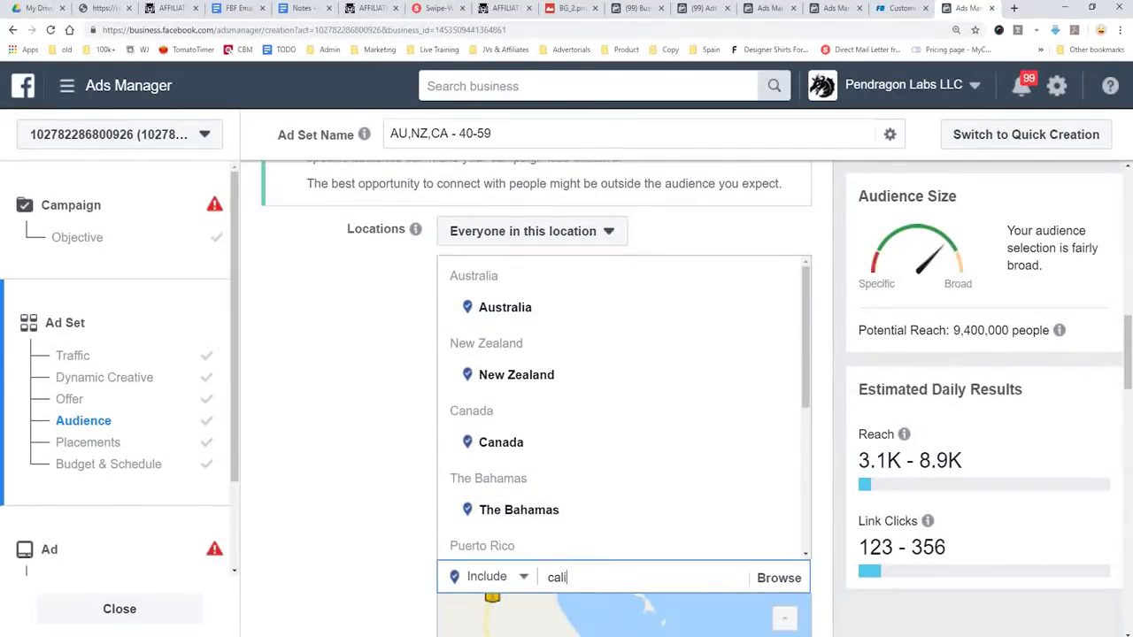
pyautogui.write('fornia')
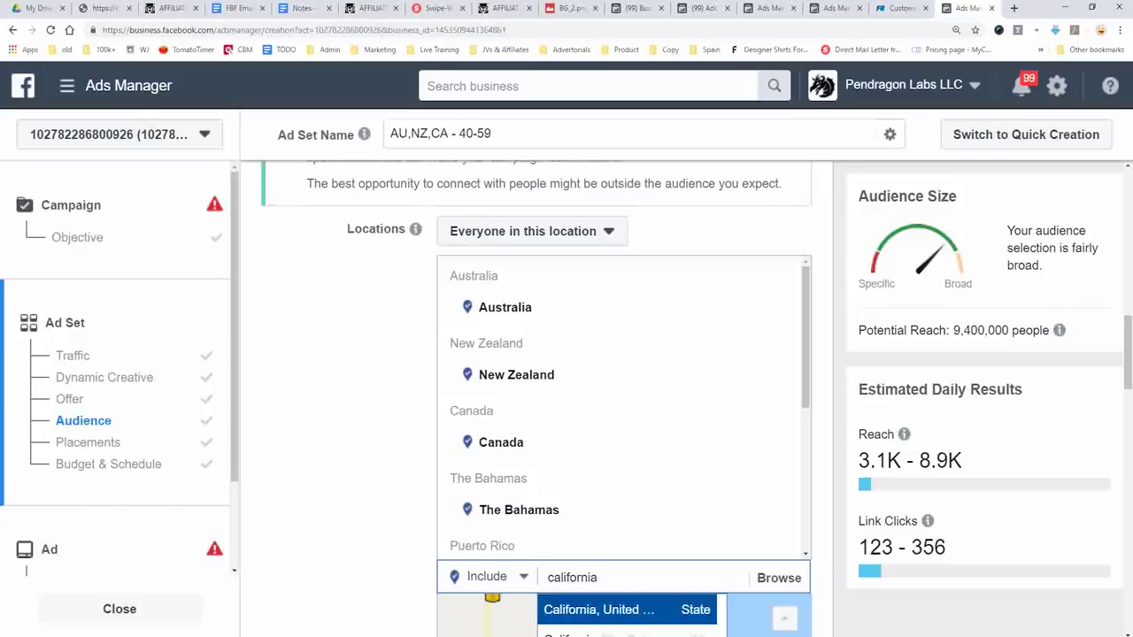
pyautogui.press('Return')
pyautogui.write('washington')
pyautogui.press('Return')
pyautogui.write('colorado')
pyautogui.press('Return')
pyautogui.write('texas')
pyautogui.press('Return')
pyautogui.write('florida')
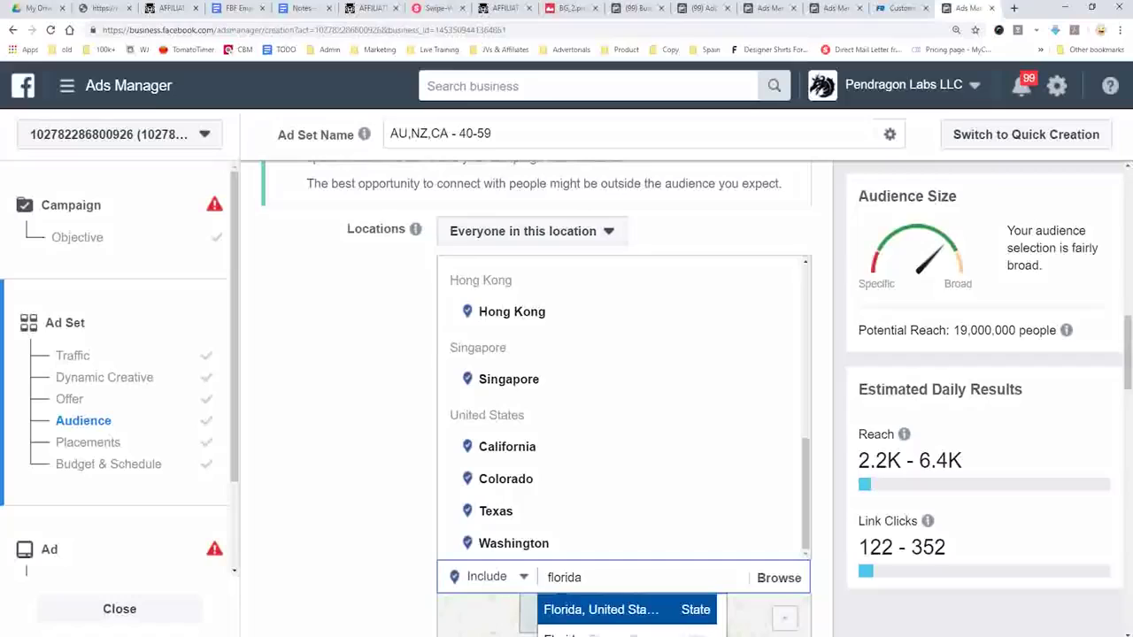
pyautogui.press('Return')
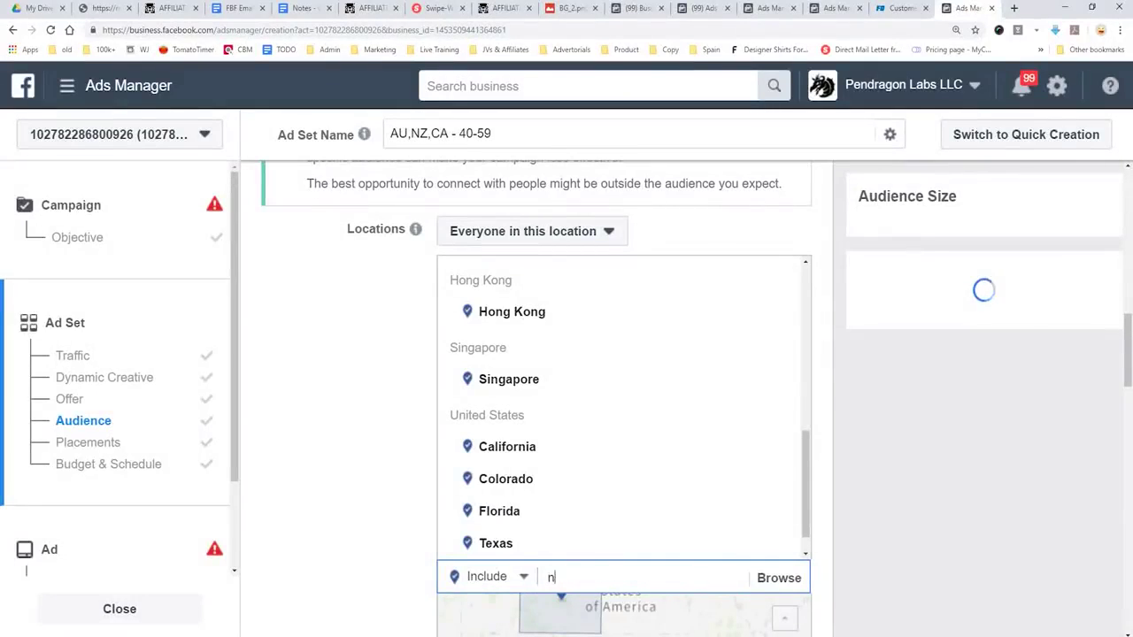
pyautogui.write('new york')
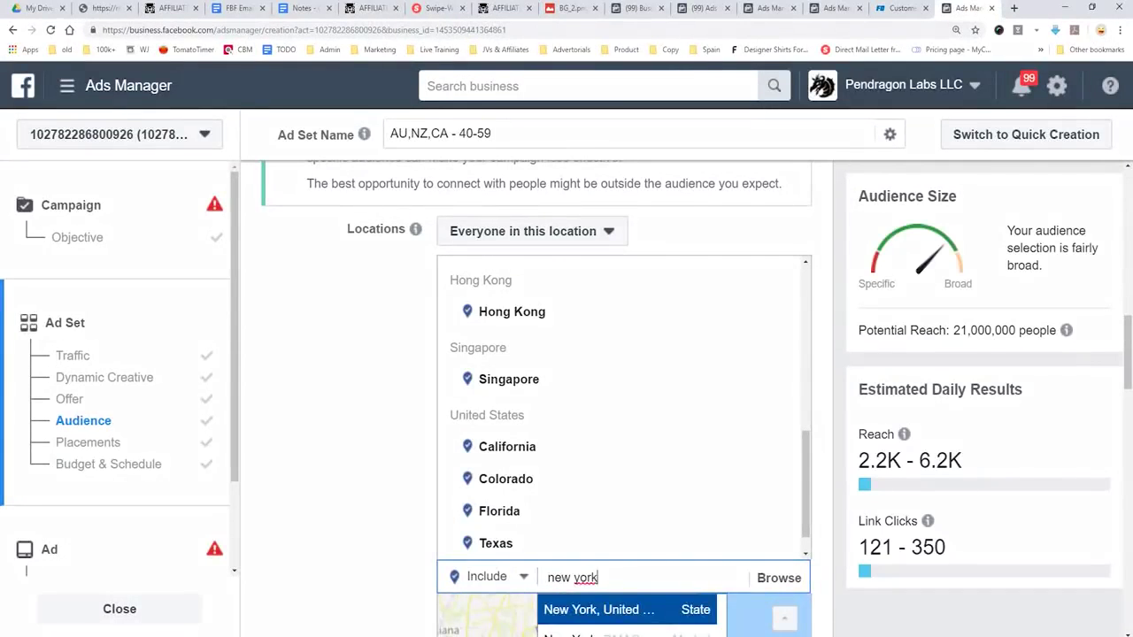
pyautogui.write('south carolin')
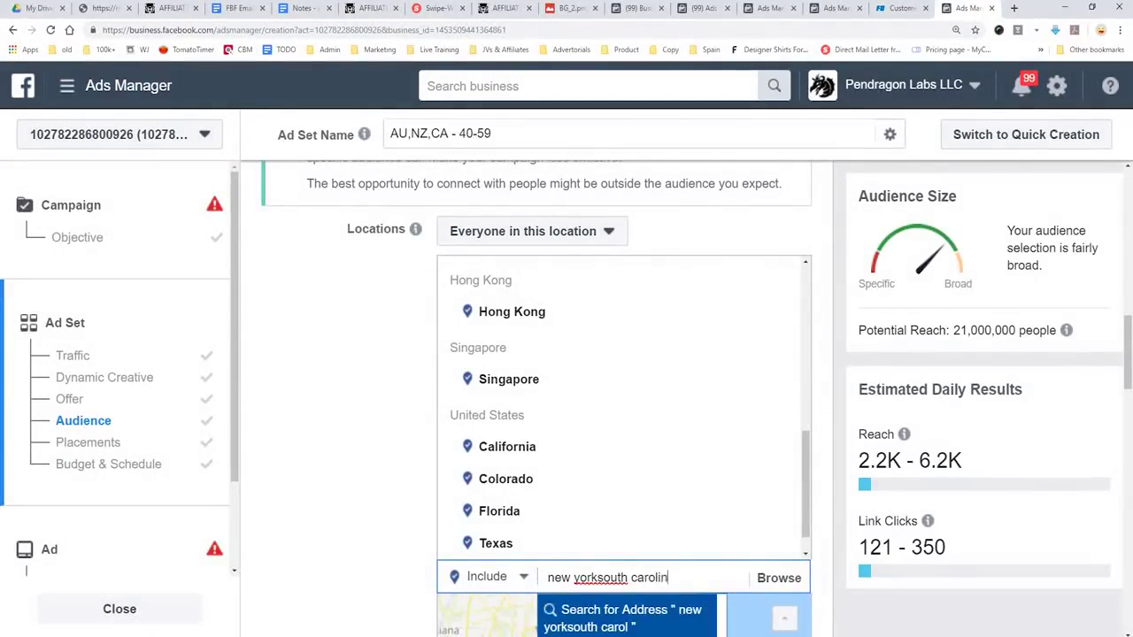
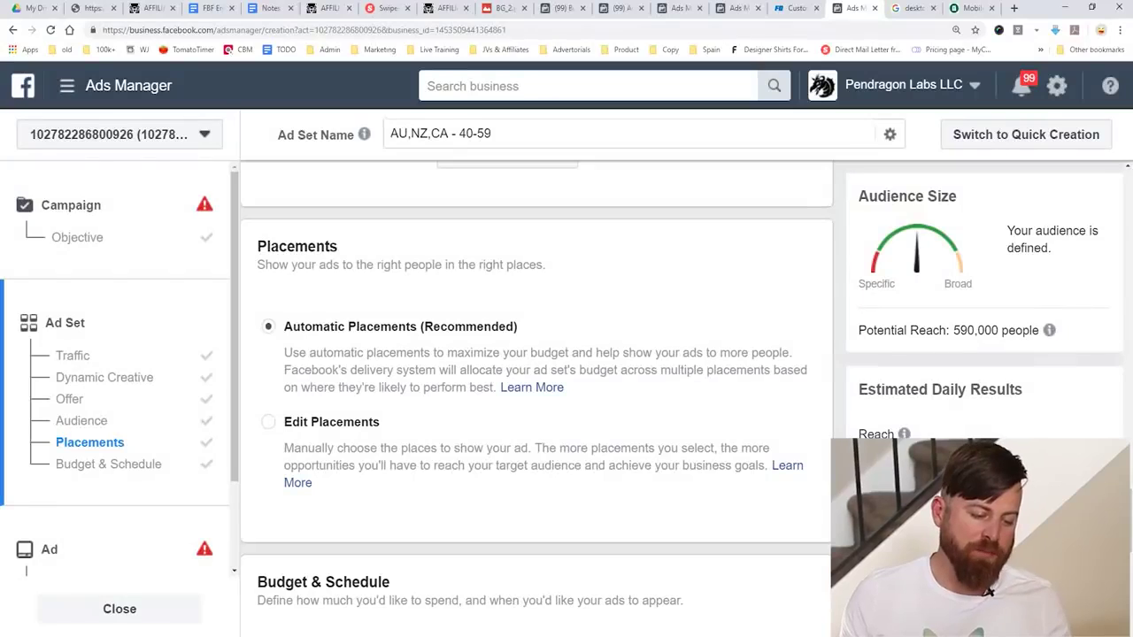
# Step: Switch the ad set to manually edited placements and exclude the Audience Network, Instagram and Messenger platforms
pyautogui.click(268, 422)
pyautogui.scroll(-5, 268, 422)
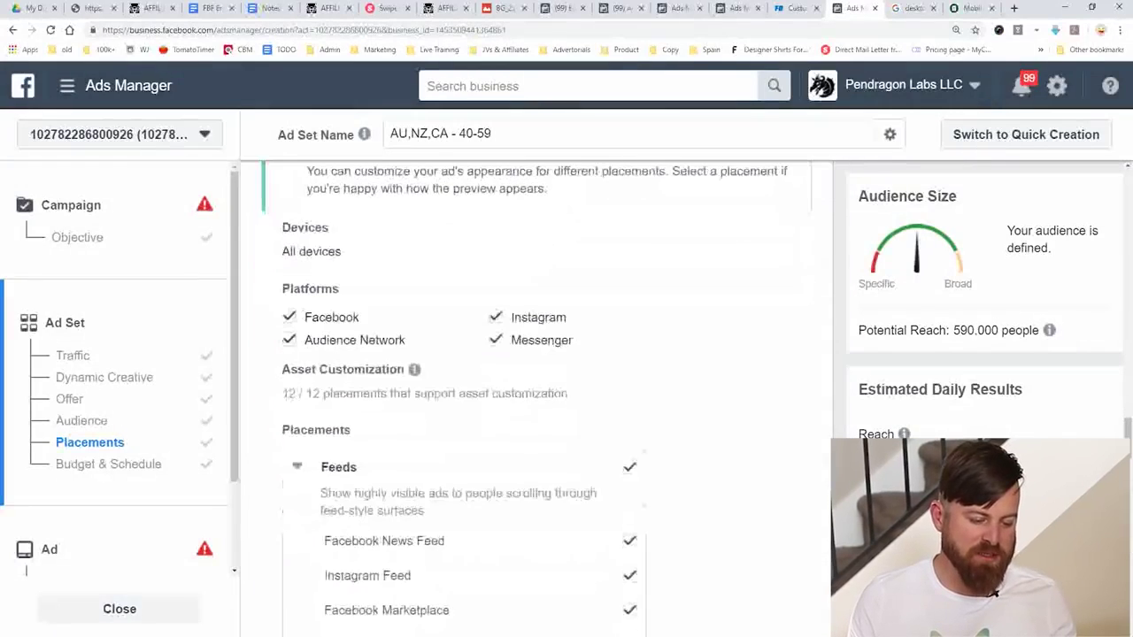
pyautogui.scroll(-1, 994, 592)
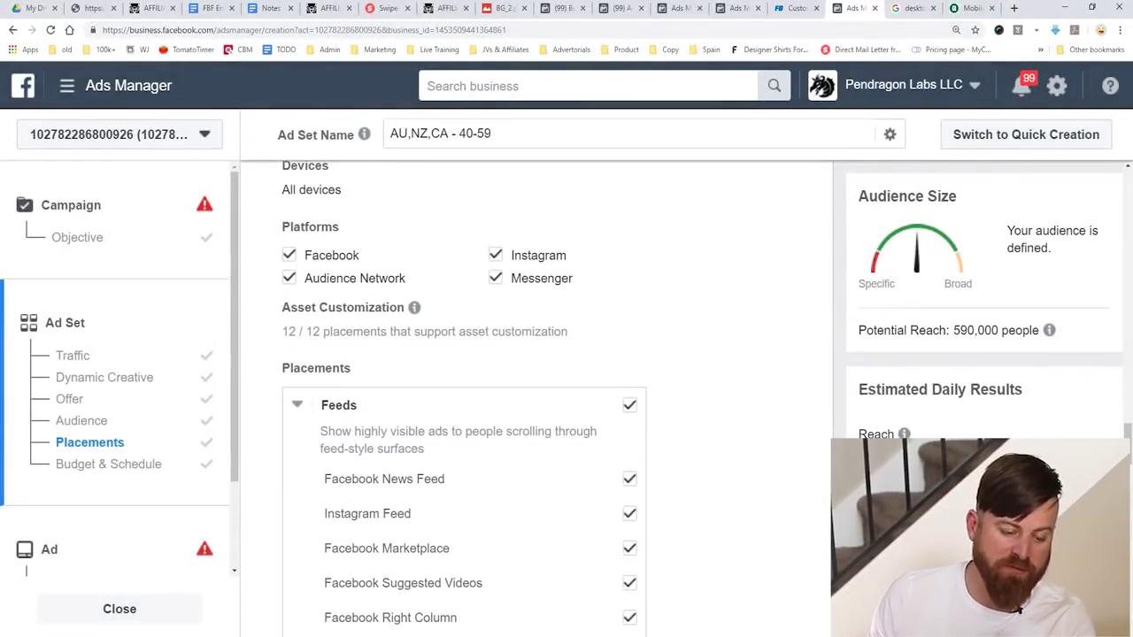
pyautogui.click(290, 278)
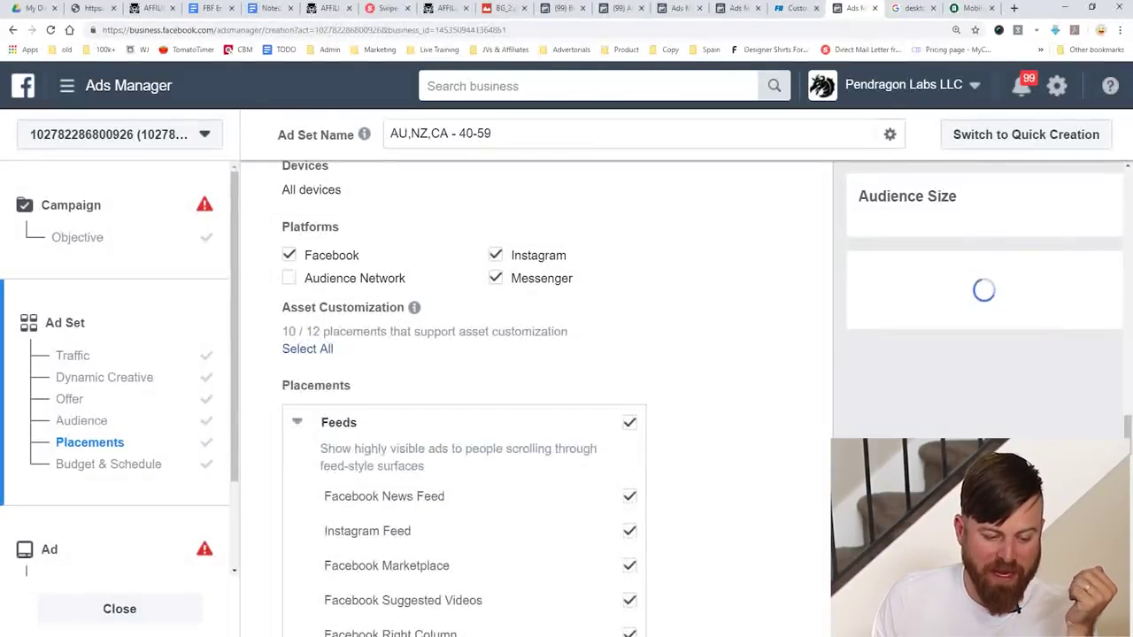
pyautogui.click(495, 255)
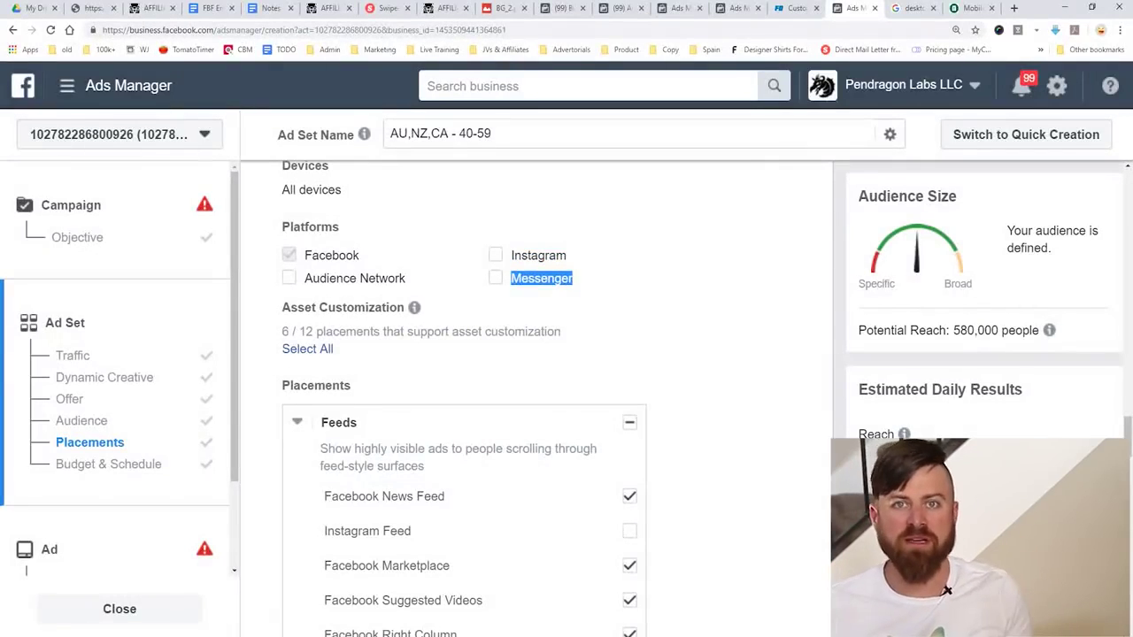
pyautogui.click(955, 598)
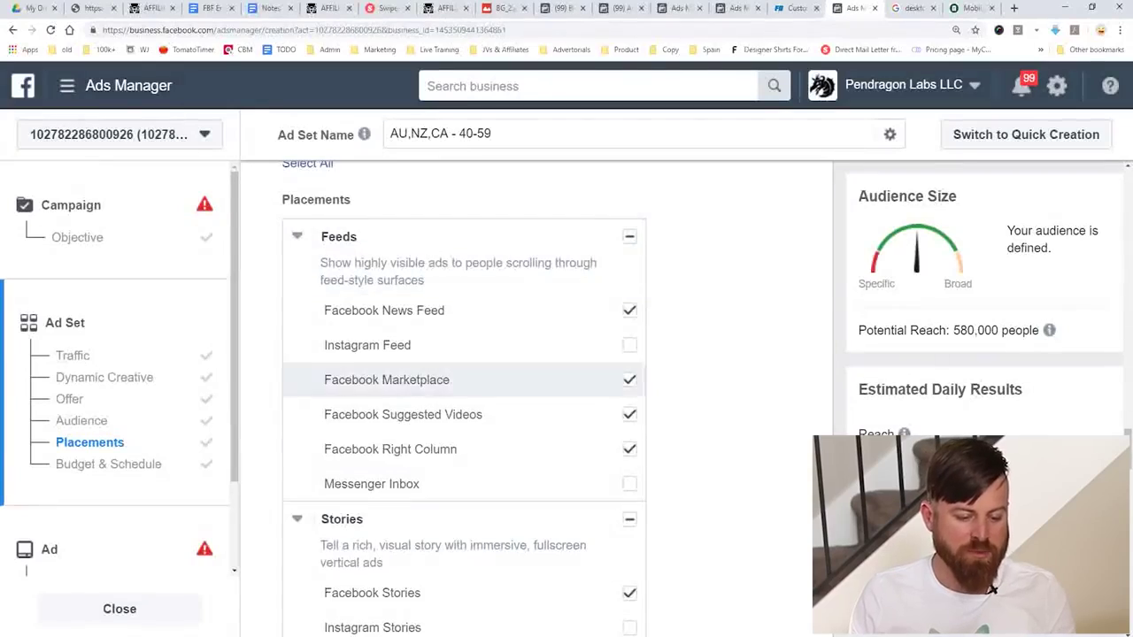
# Step: Exclude the Contextual Spaces placements, including Facebook Instant Articles, from the ad set
pyautogui.scroll(-2, 465, 398)
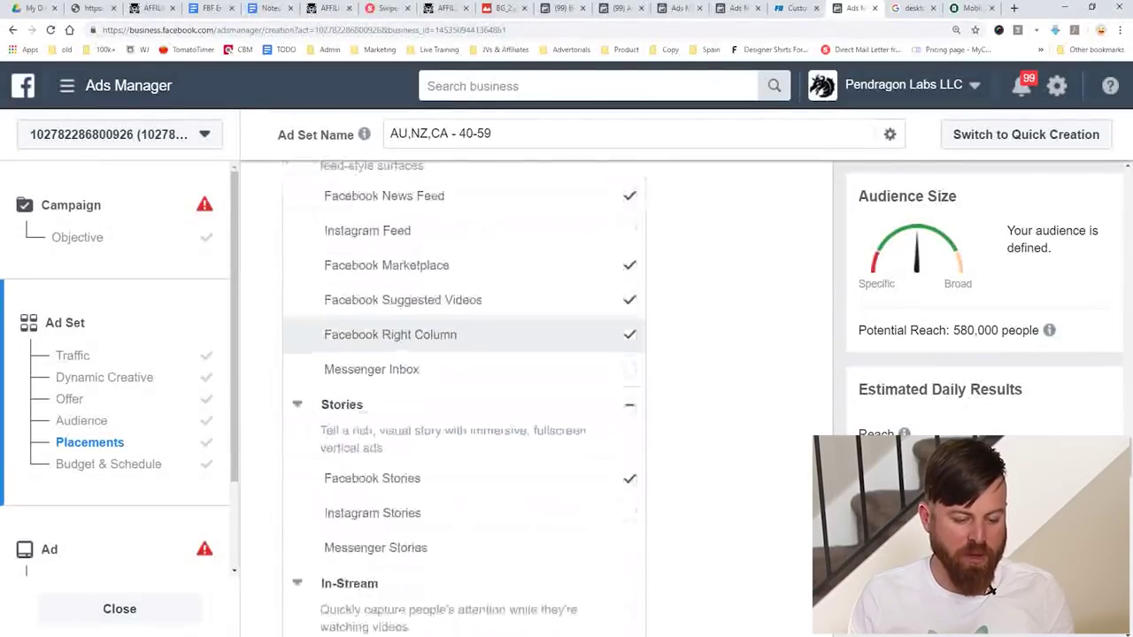
pyautogui.scroll(-6, 464, 398)
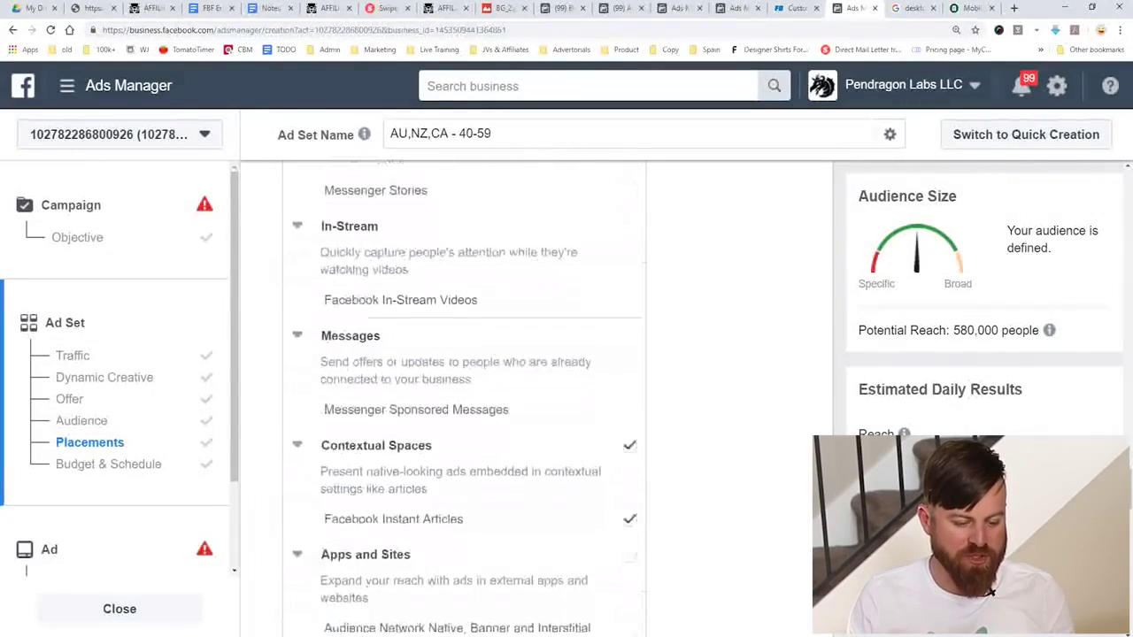
pyautogui.click(629, 360)
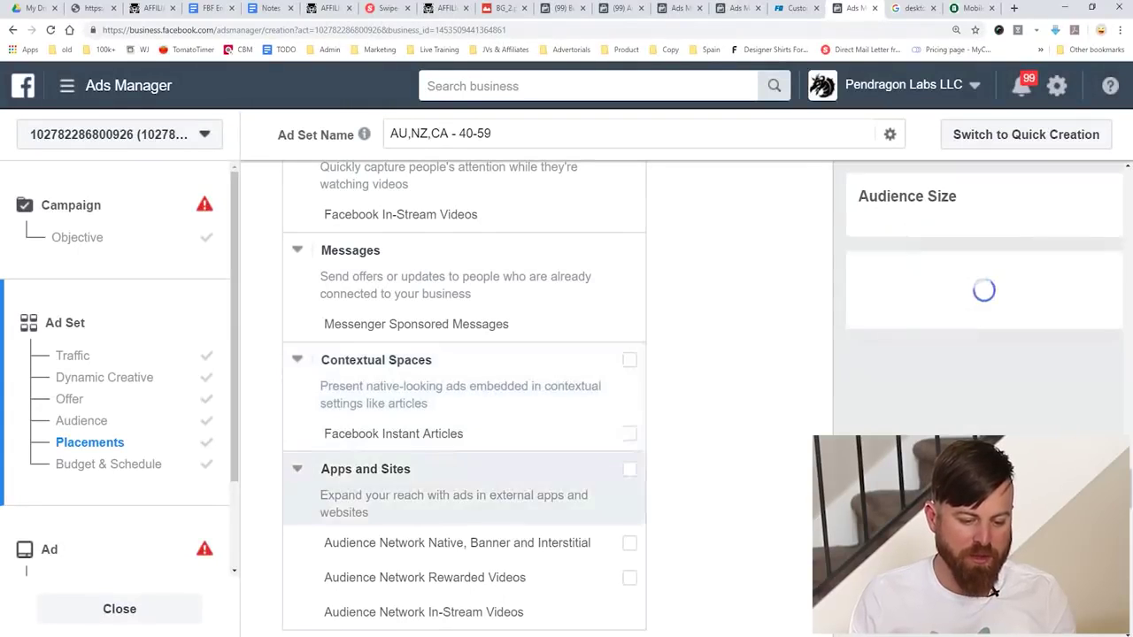
# Step: Review the Feeds and Stories placement groups and exclude the Facebook Stories placement
pyautogui.scroll(5, 465, 398)
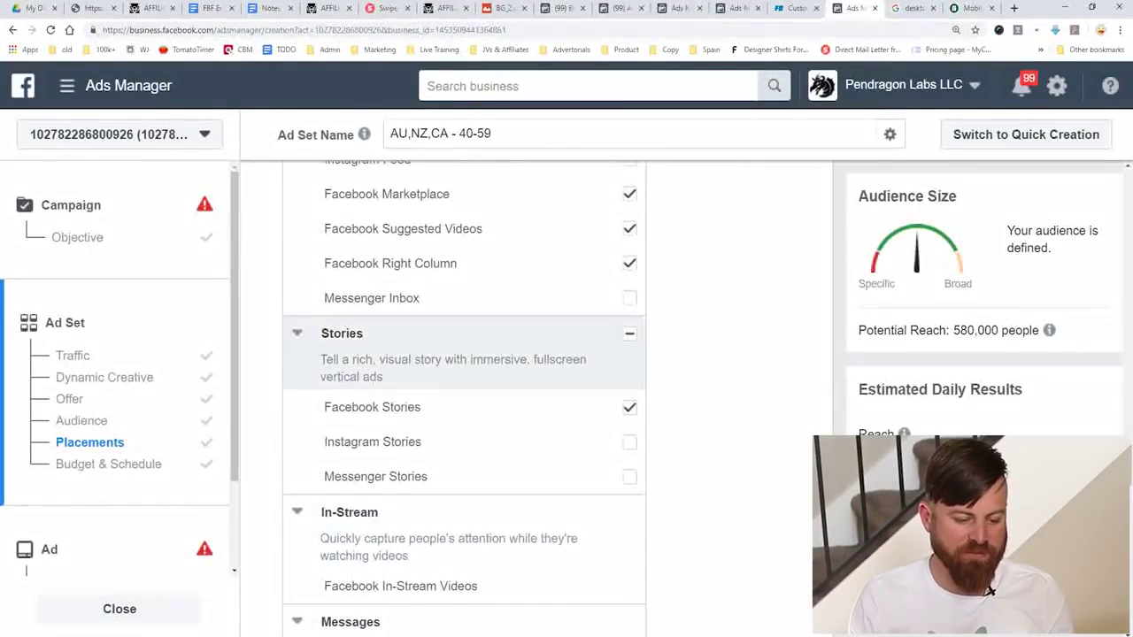
pyautogui.scroll(2, 339, 381)
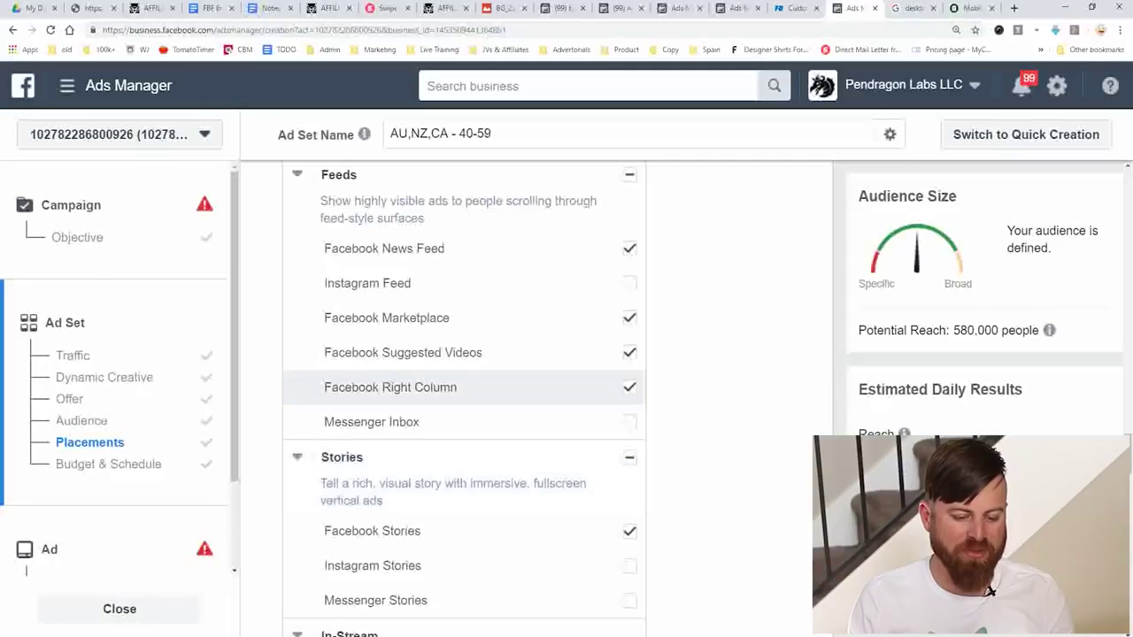
pyautogui.scroll(1, 465, 389)
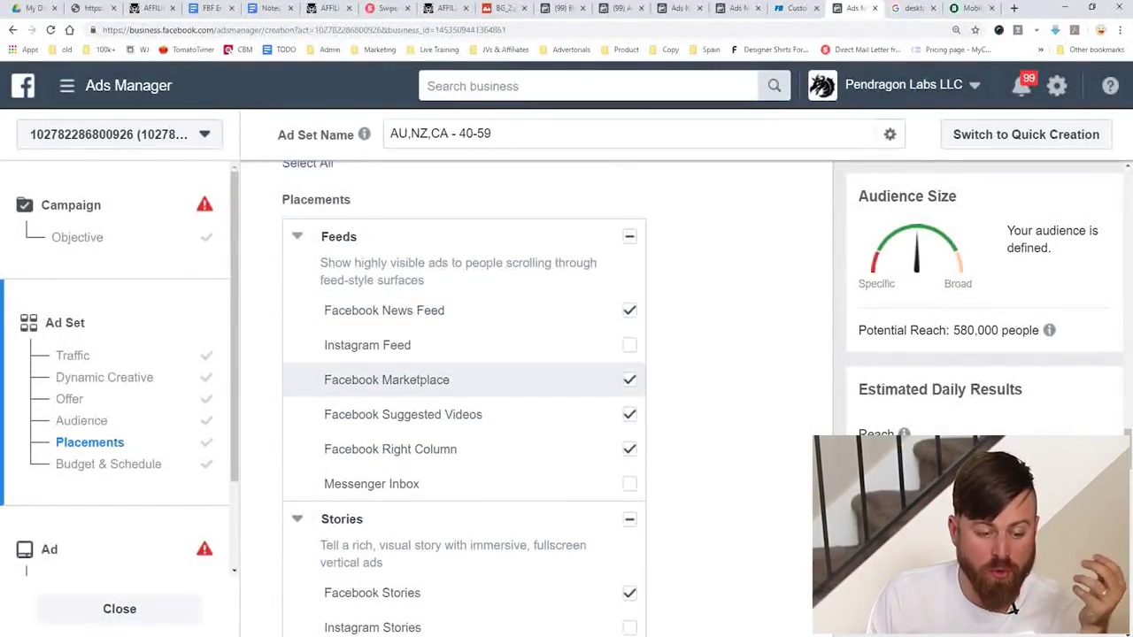
pyautogui.click(297, 236)
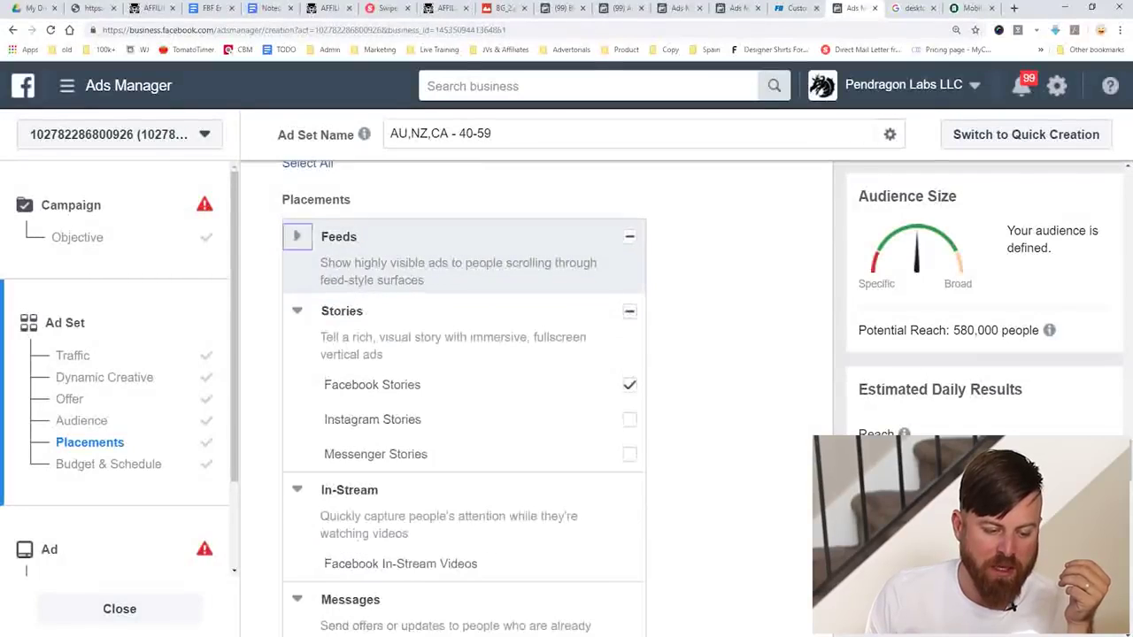
pyautogui.click(296, 236)
pyautogui.scroll(-3, 465, 389)
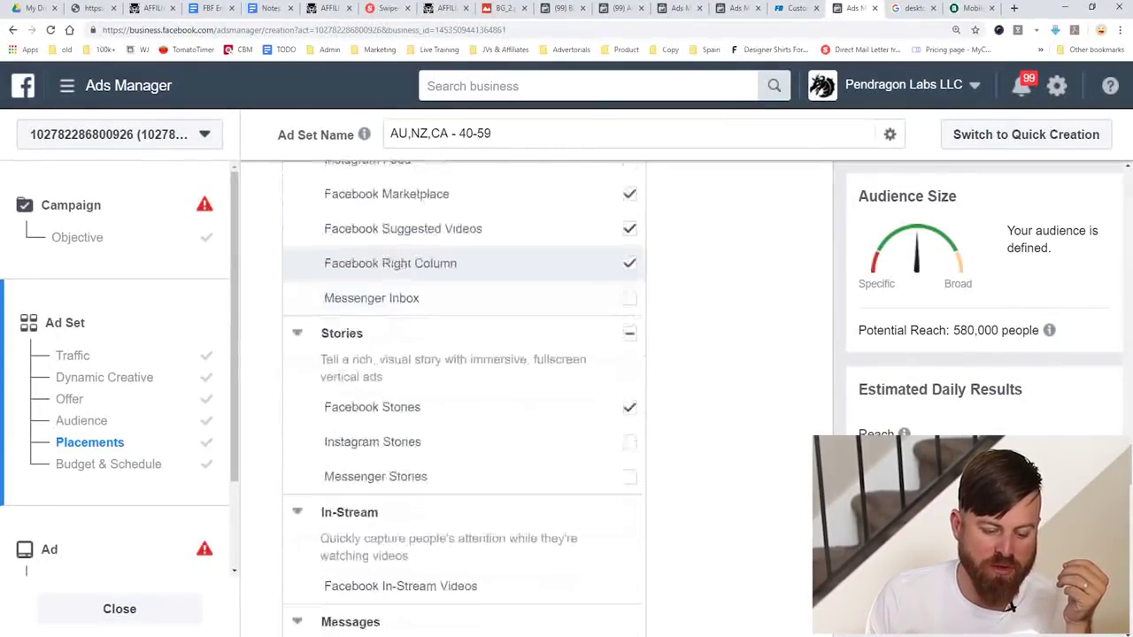
pyautogui.click(629, 407)
pyautogui.scroll(-2, 566, 327)
pyautogui.scroll(4, 567, 318)
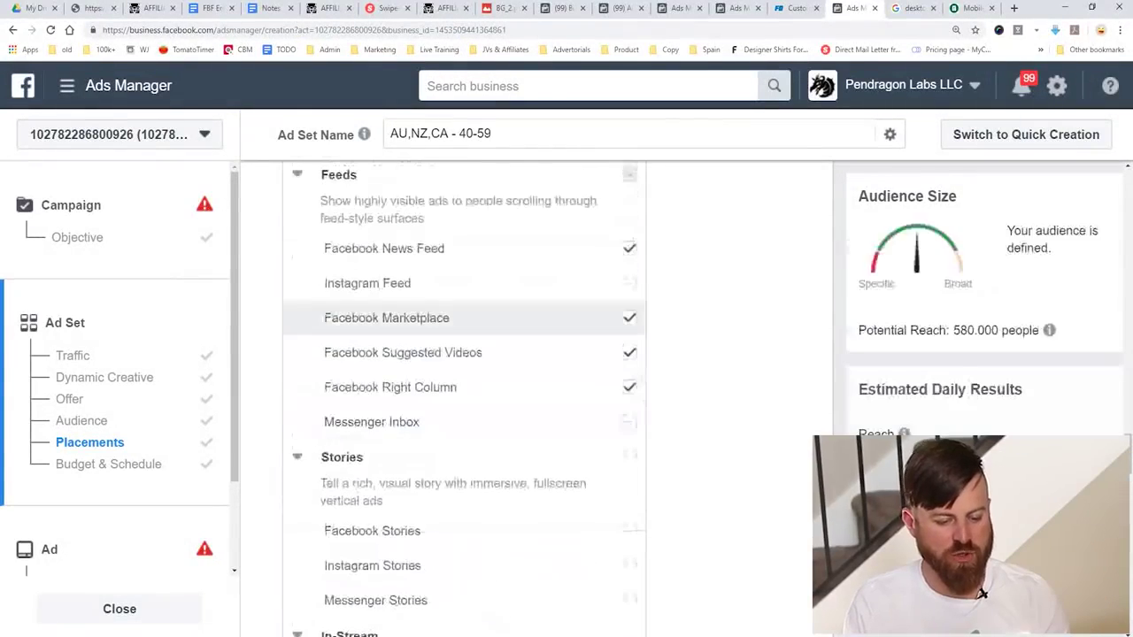
# Step: Show the additional placement options, limit the ad set's devices to Desktop, and clear the drawing around that choice
pyautogui.scroll(-3, 567, 341)
pyautogui.scroll(-10, 464, 398)
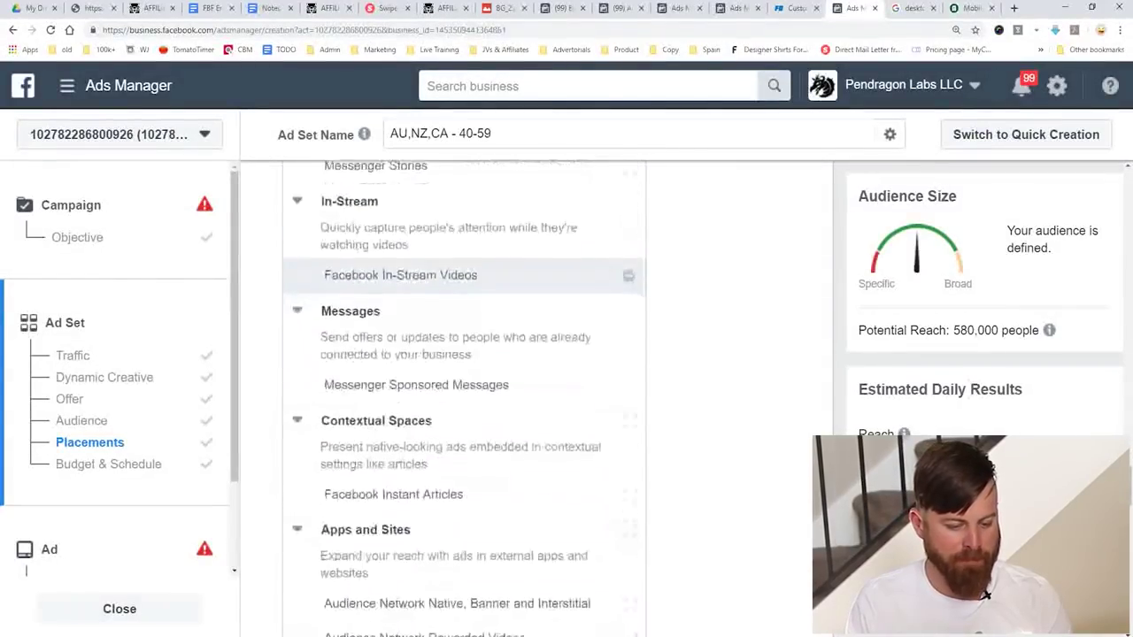
pyautogui.scroll(-5, 547, 398)
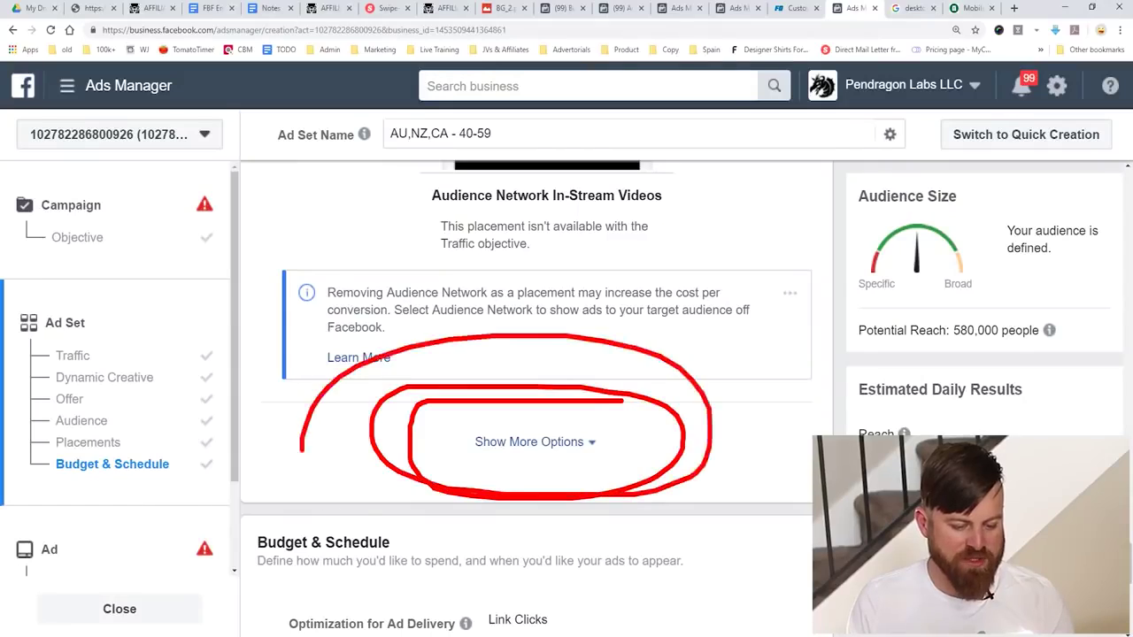
pyautogui.click(529, 442)
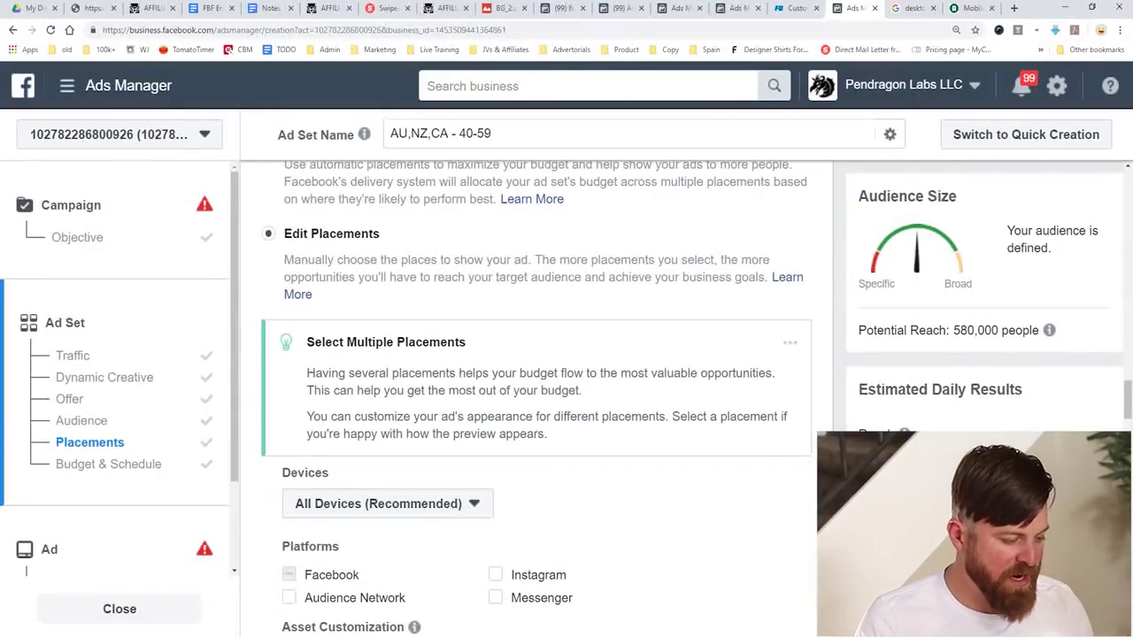
pyautogui.scroll(1, 536, 398)
pyautogui.scroll(-2, 536, 399)
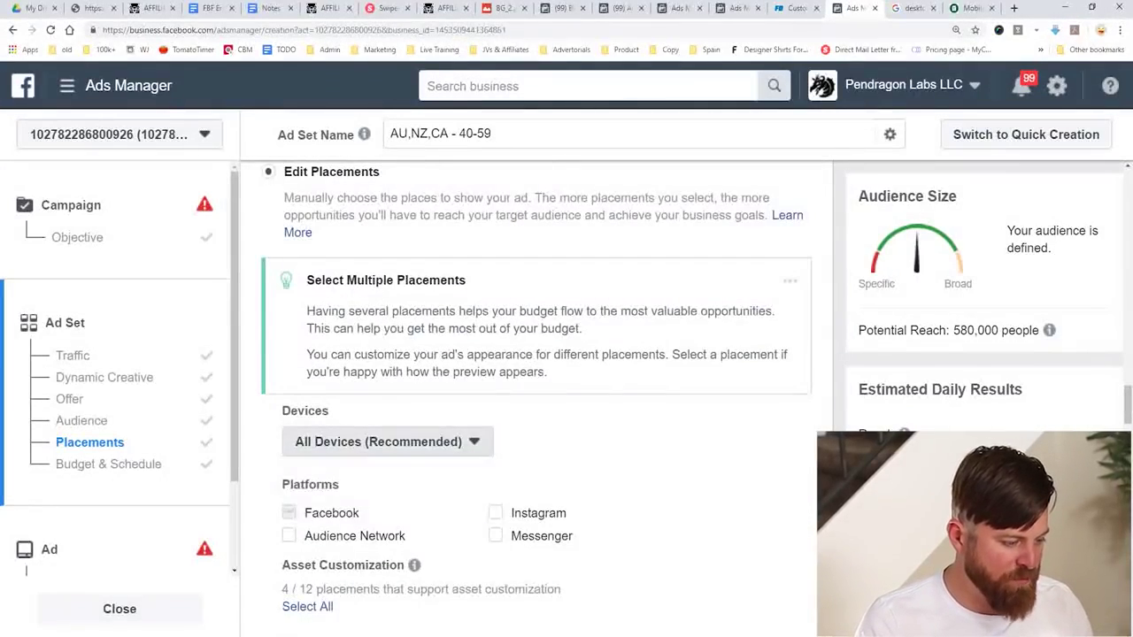
pyautogui.click(335, 472)
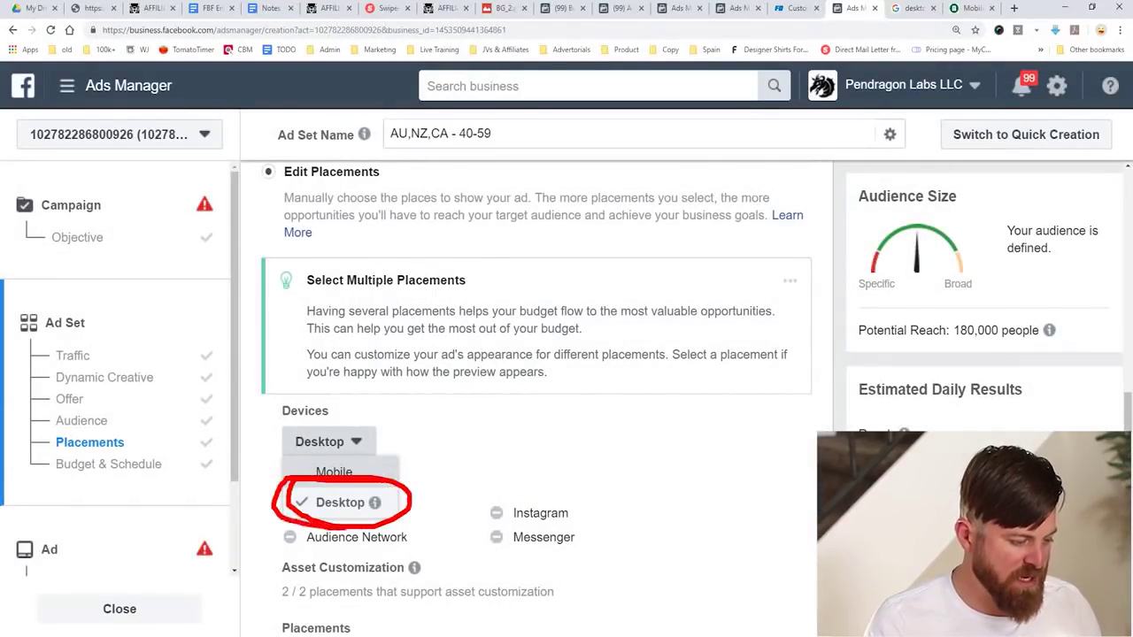
pyautogui.press('Escape')
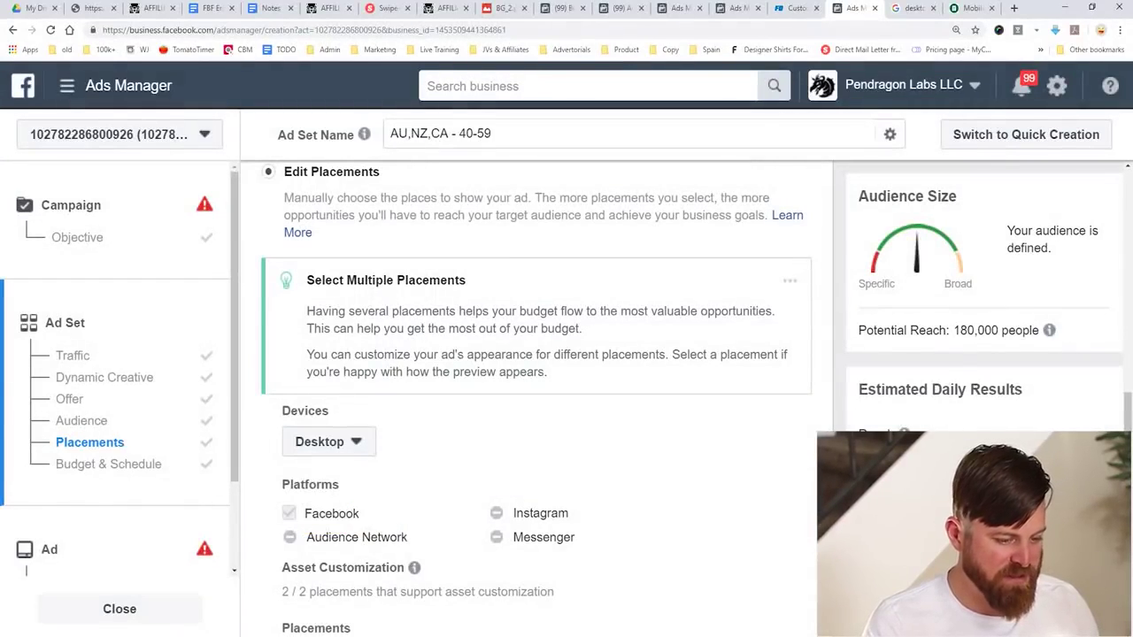
# Step: Mark the audience size gauge and circle the potential reach figure, and clear the drawings
pyautogui.moveTo(1049, 330)
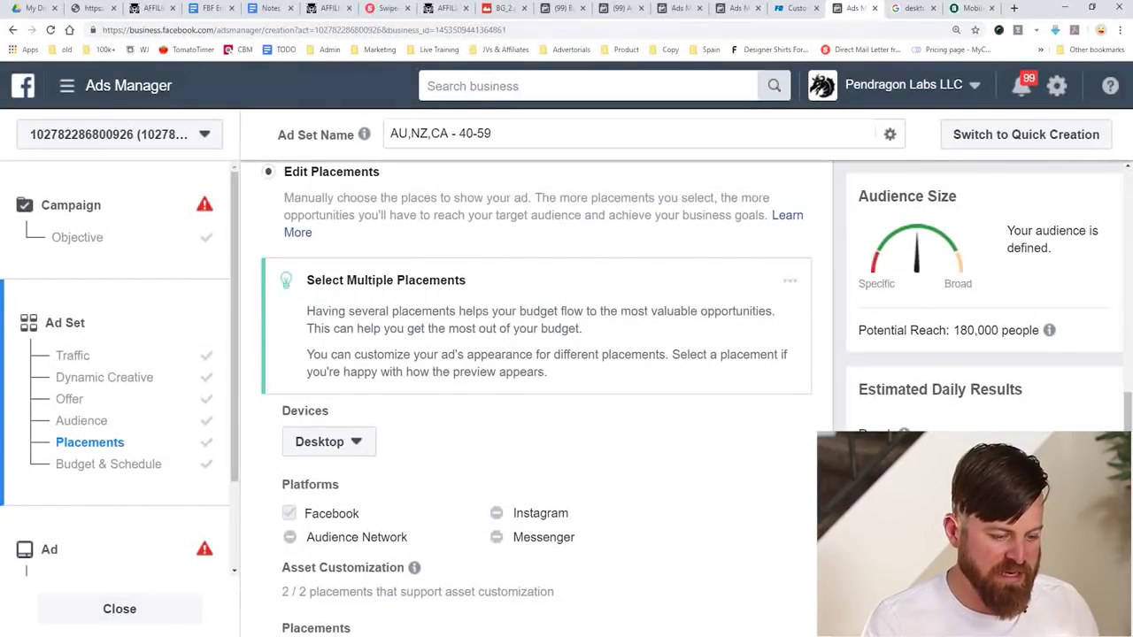
pyautogui.moveTo(1068, 329)
pyautogui.mouseDown()
pyautogui.moveTo(1093, 305)
pyautogui.moveTo(1034, 369)
pyautogui.mouseUp()
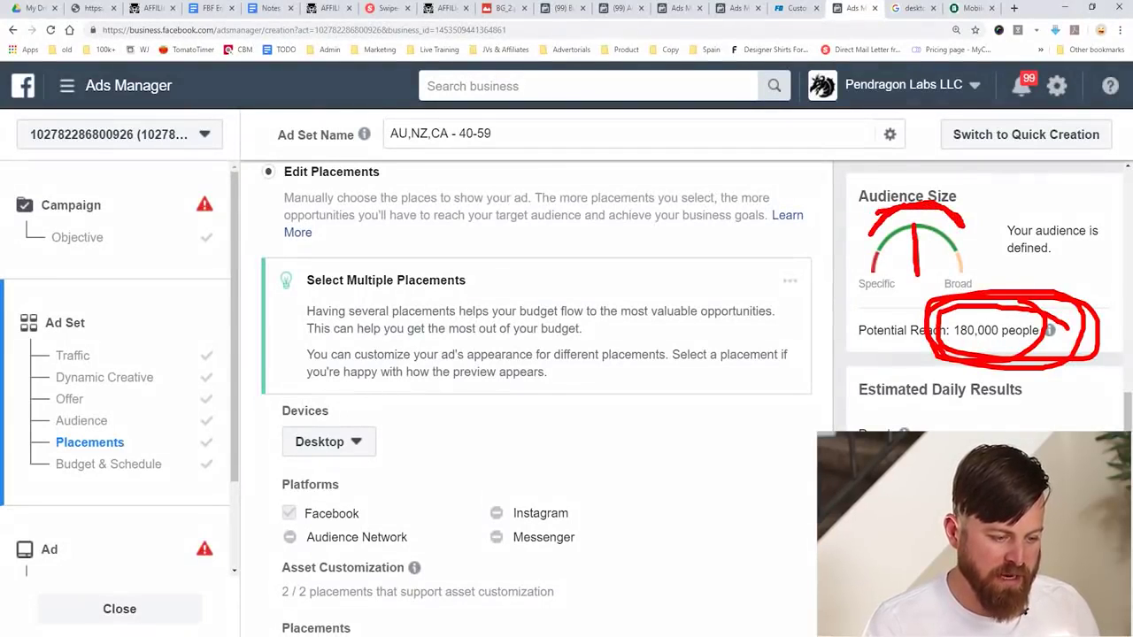
pyautogui.press('Escape')
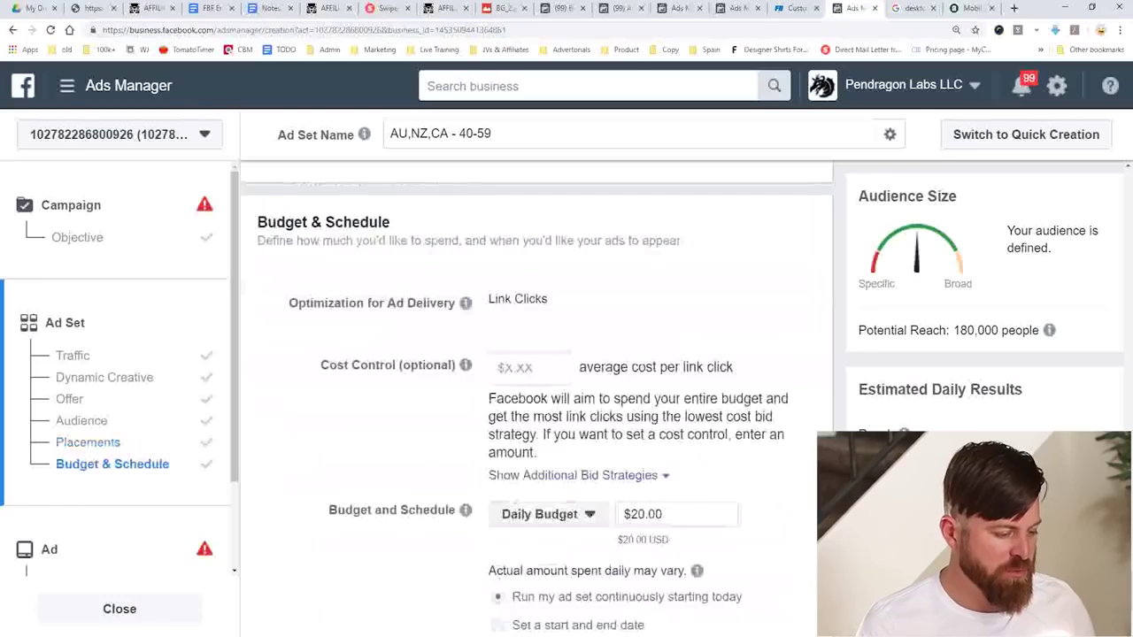
# Step: Examine the optional Cost Control setting and its explanation under Budget & Schedule, circle it, and clear the drawing
pyautogui.scroll(-2, 536, 398)
pyautogui.scroll(2, 537, 398)
pyautogui.scroll(-1, 537, 399)
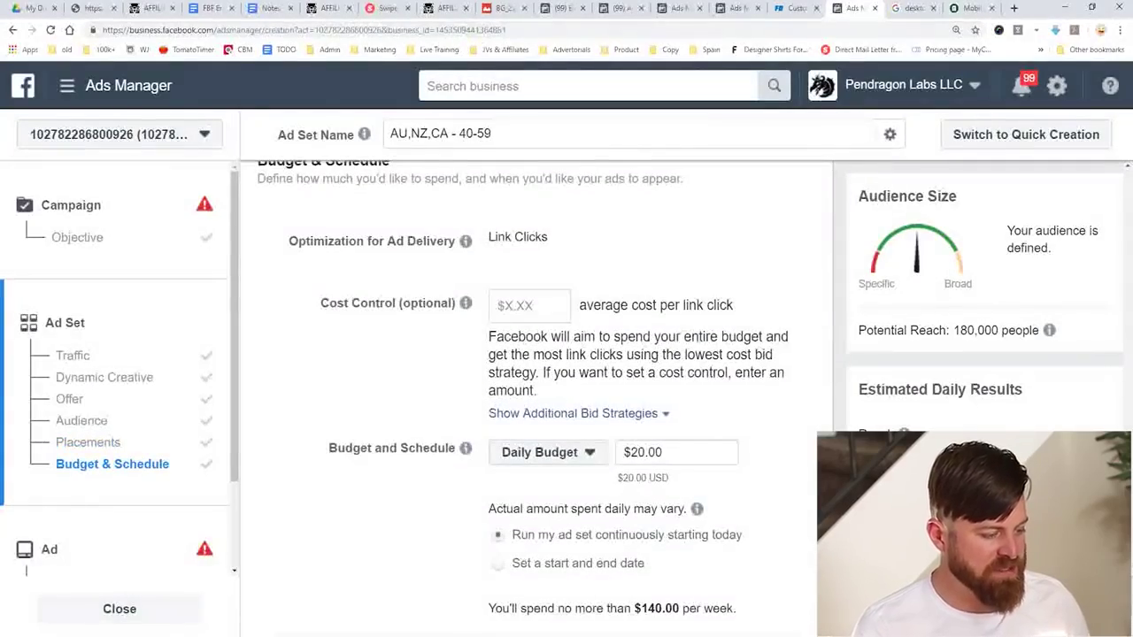
pyautogui.click(646, 275)
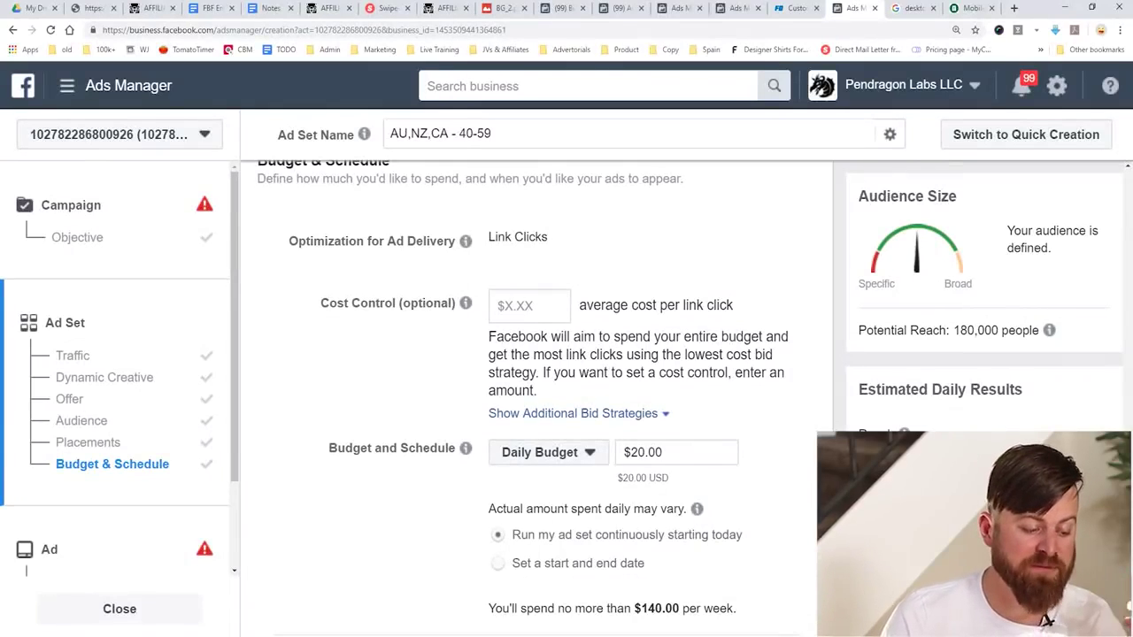
pyautogui.moveTo(466, 303)
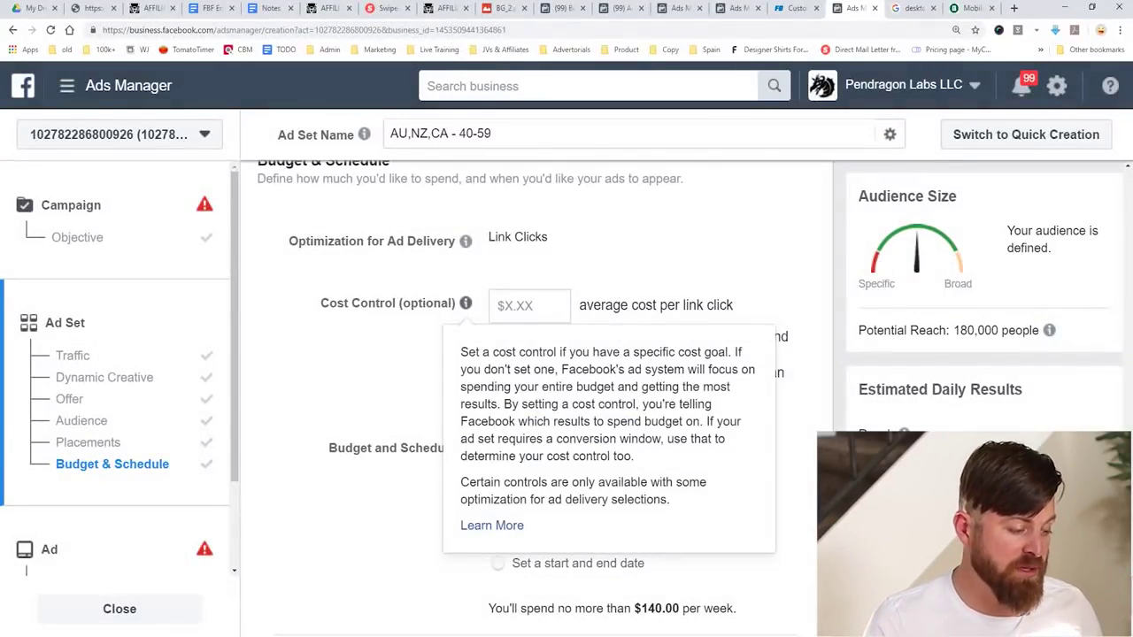
pyautogui.moveTo(300, 270)
pyautogui.mouseDown()
pyautogui.moveTo(294, 345)
pyautogui.moveTo(797, 361)
pyautogui.moveTo(305, 277)
pyautogui.mouseUp()
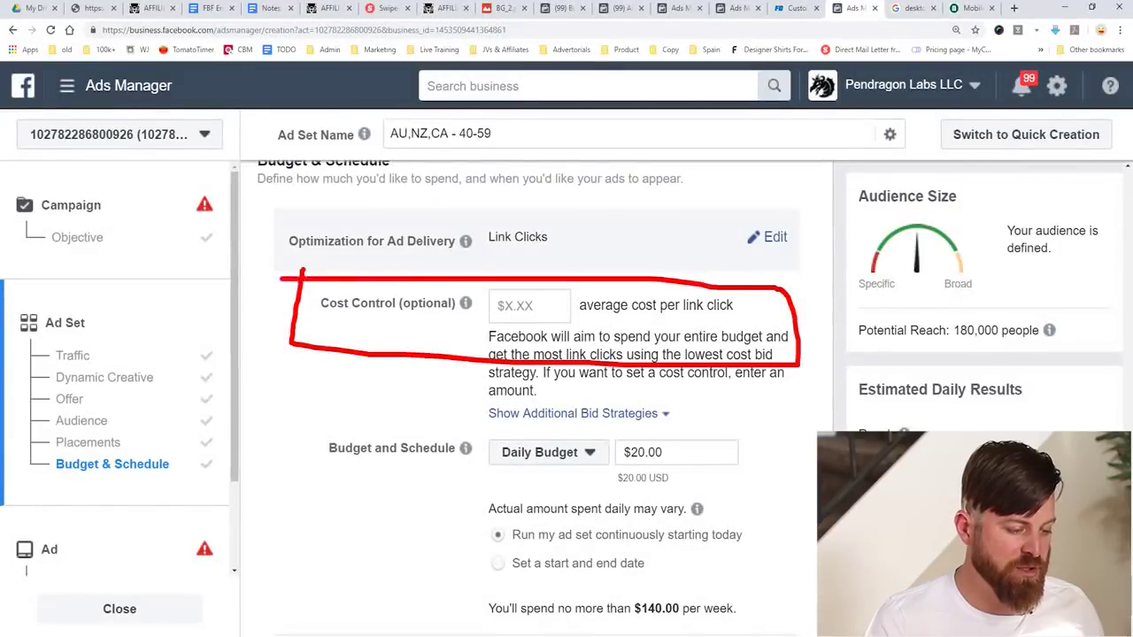
pyautogui.press('Escape')
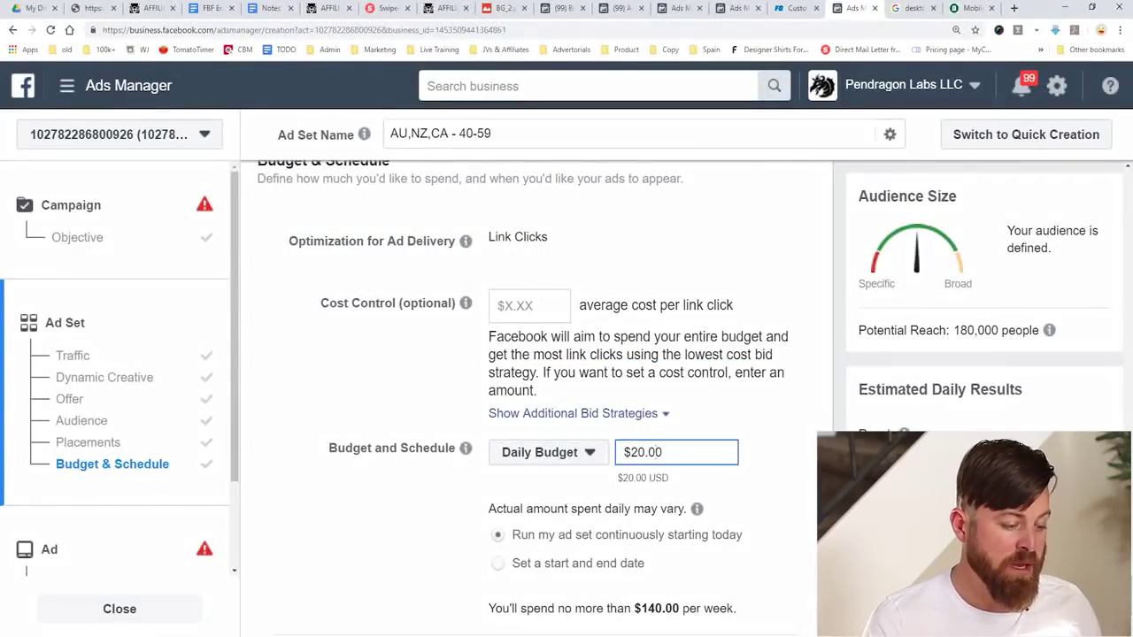
# Step: Examine the explanation for Budget and Schedule, circle the $20.00 daily budget, and clear the drawing
pyautogui.tripleClick(660, 452)
pyautogui.moveTo(466, 448)
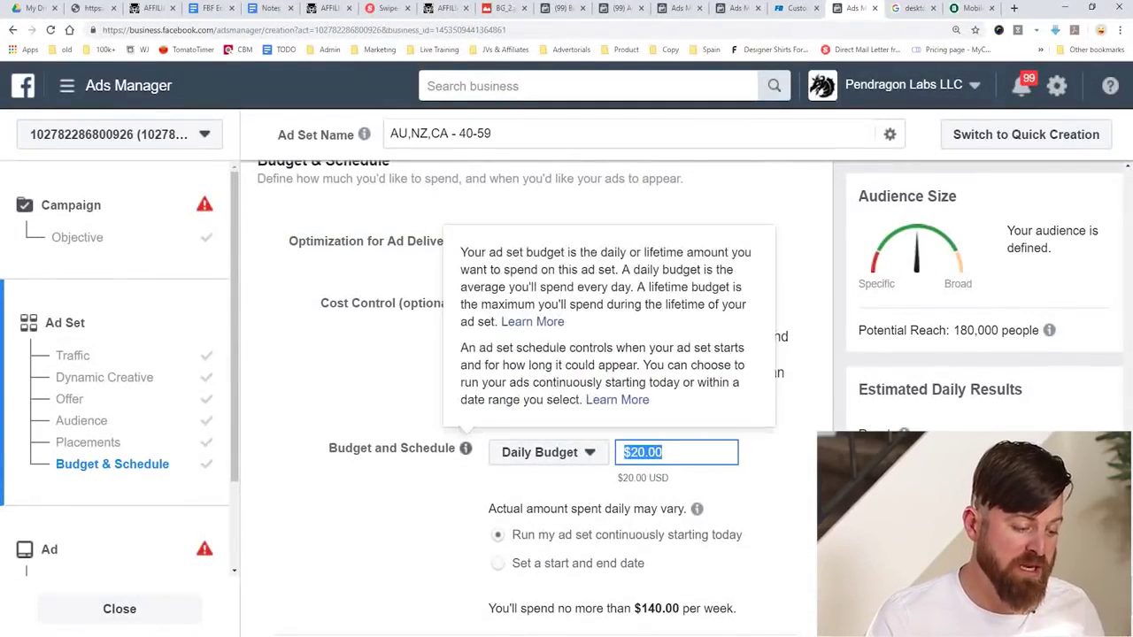
pyautogui.scroll(-2, 531, 399)
pyautogui.moveTo(624, 281)
pyautogui.mouseDown()
pyautogui.moveTo(762, 309)
pyautogui.moveTo(619, 287)
pyautogui.mouseUp()
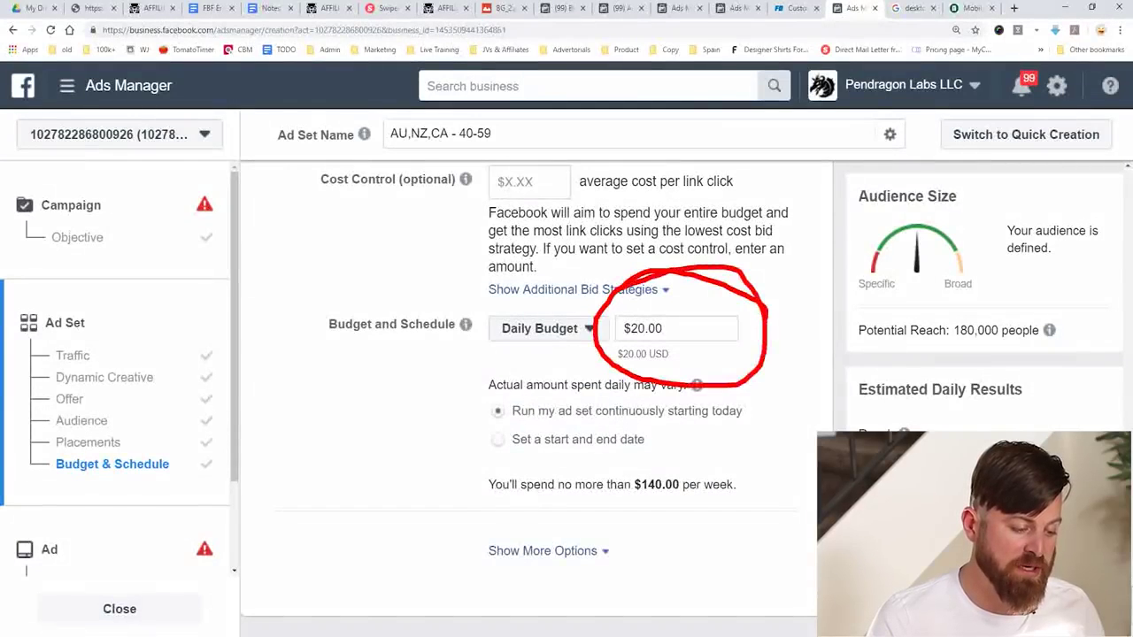
pyautogui.press('Escape')
# Step: Try a lifetime budget of $100 for the ad set, and switch back to Daily Budget
pyautogui.click(539, 328)
pyautogui.click(514, 385)
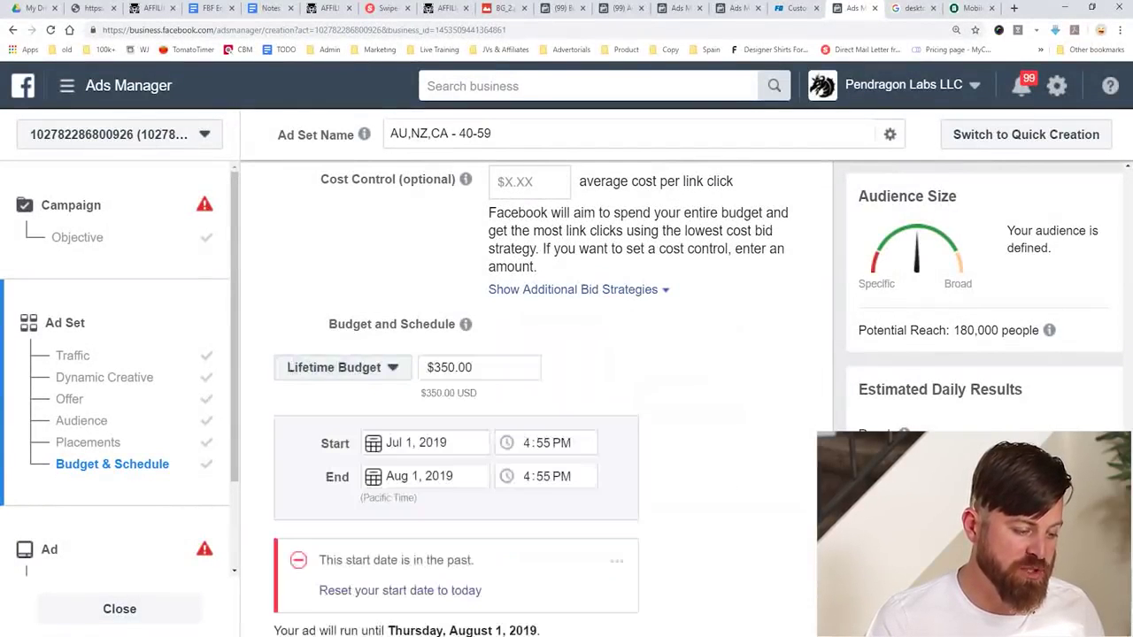
pyautogui.tripleClick(460, 368)
pyautogui.write('1')
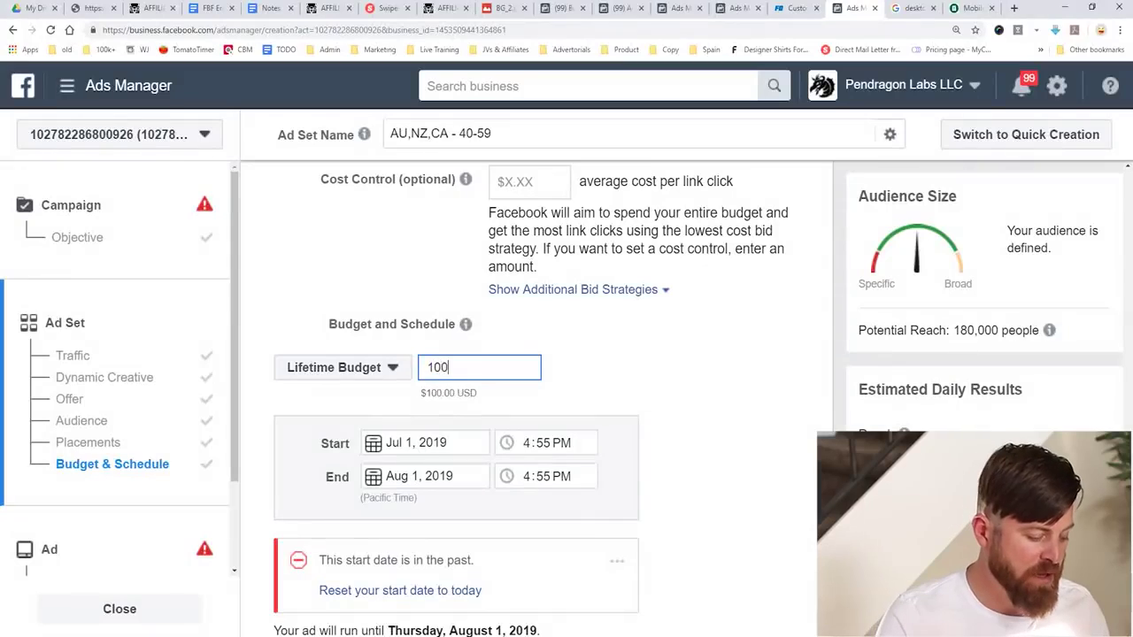
pyautogui.press('Tab')
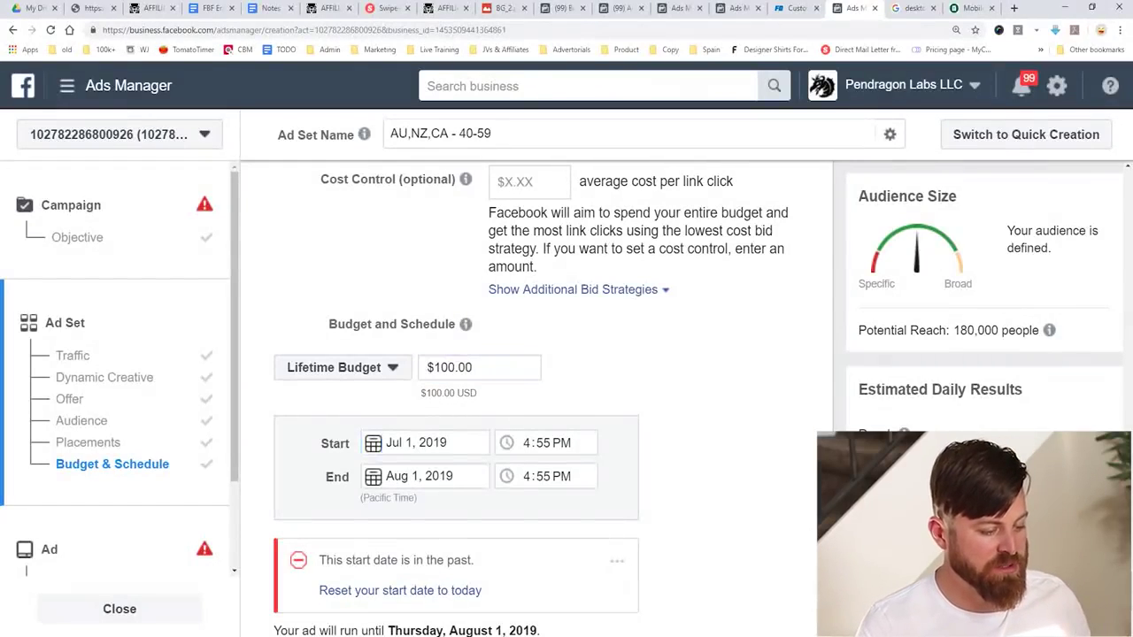
pyautogui.click(342, 367)
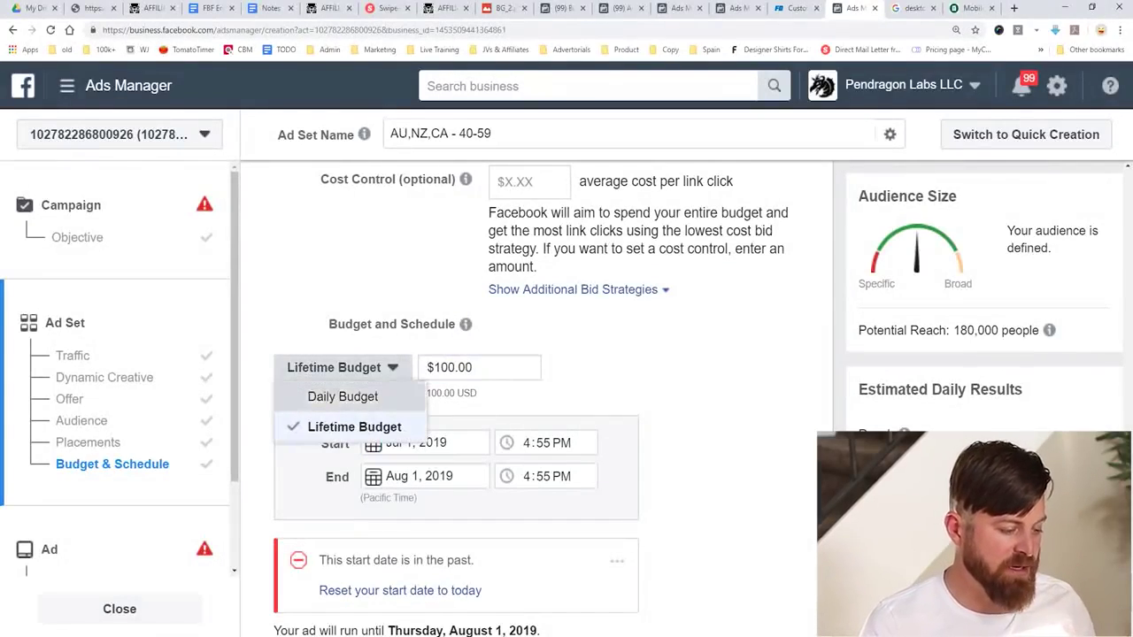
pyautogui.click(344, 396)
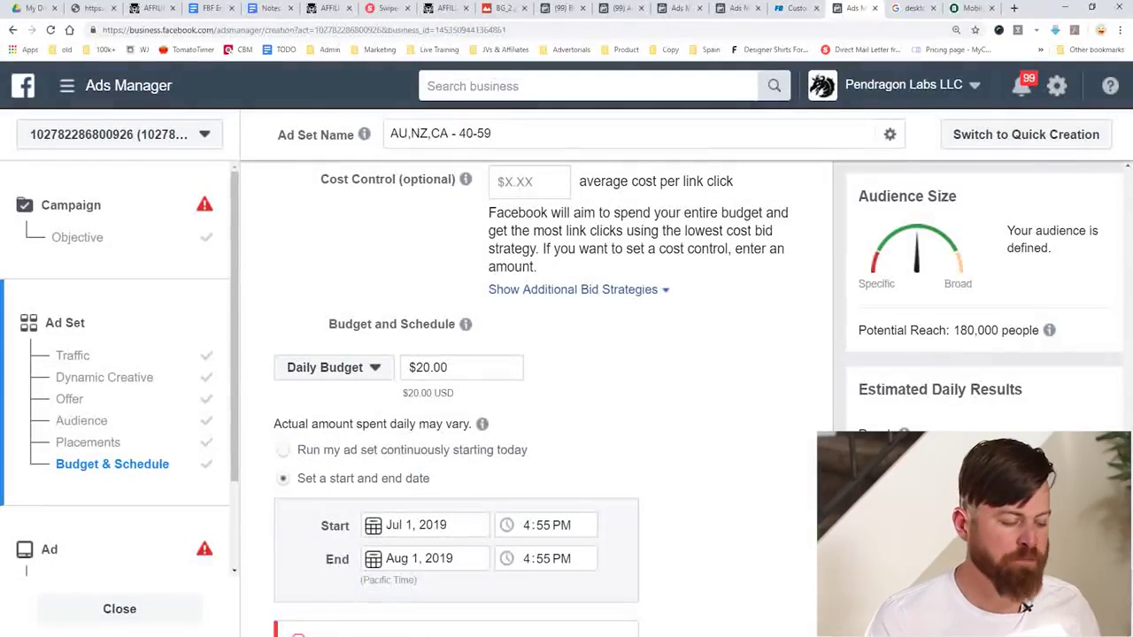
# Step: Review the ad's Identity and Format sections, mark the Single Image or Video format, and clear the drawings
pyautogui.scroll(-3, 531, 398)
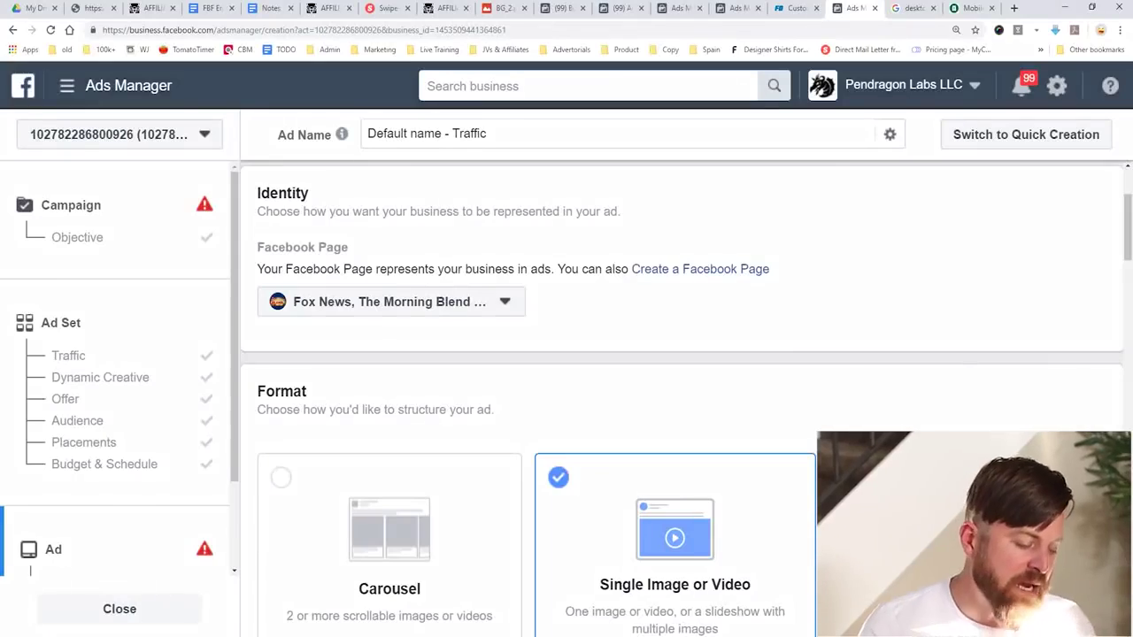
pyautogui.scroll(-5, 673, 442)
pyautogui.scroll(3, 673, 442)
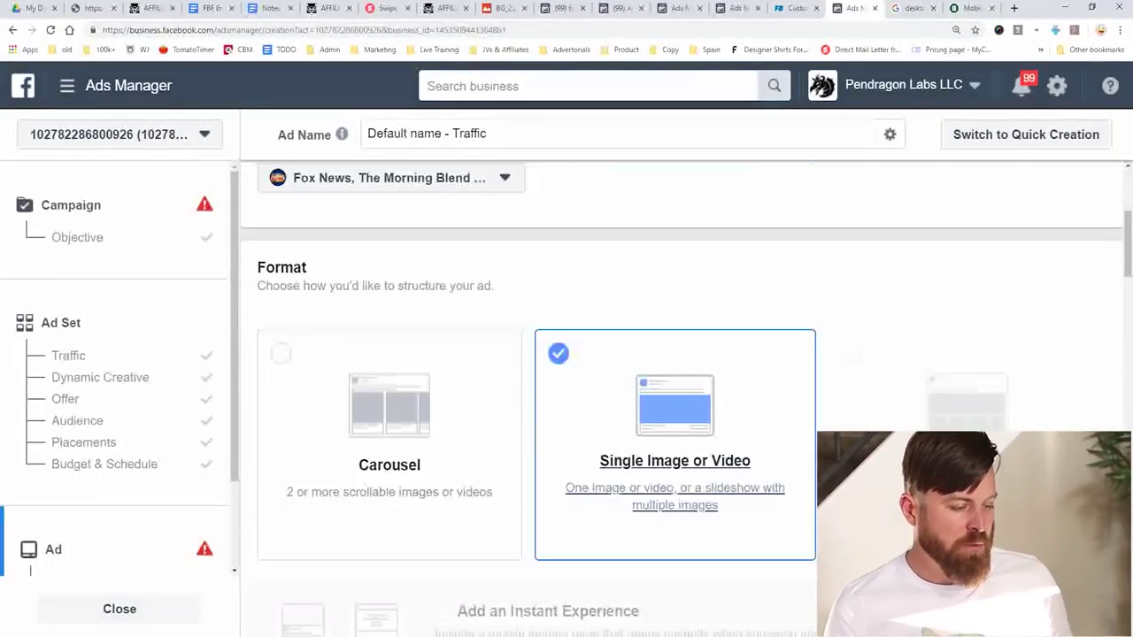
pyautogui.moveTo(762, 313)
pyautogui.mouseDown()
pyautogui.moveTo(595, 307)
pyautogui.moveTo(532, 450)
pyautogui.mouseUp()
pyautogui.moveTo(650, 563)
pyautogui.mouseDown()
pyautogui.moveTo(816, 586)
pyautogui.moveTo(615, 304)
pyautogui.mouseUp()
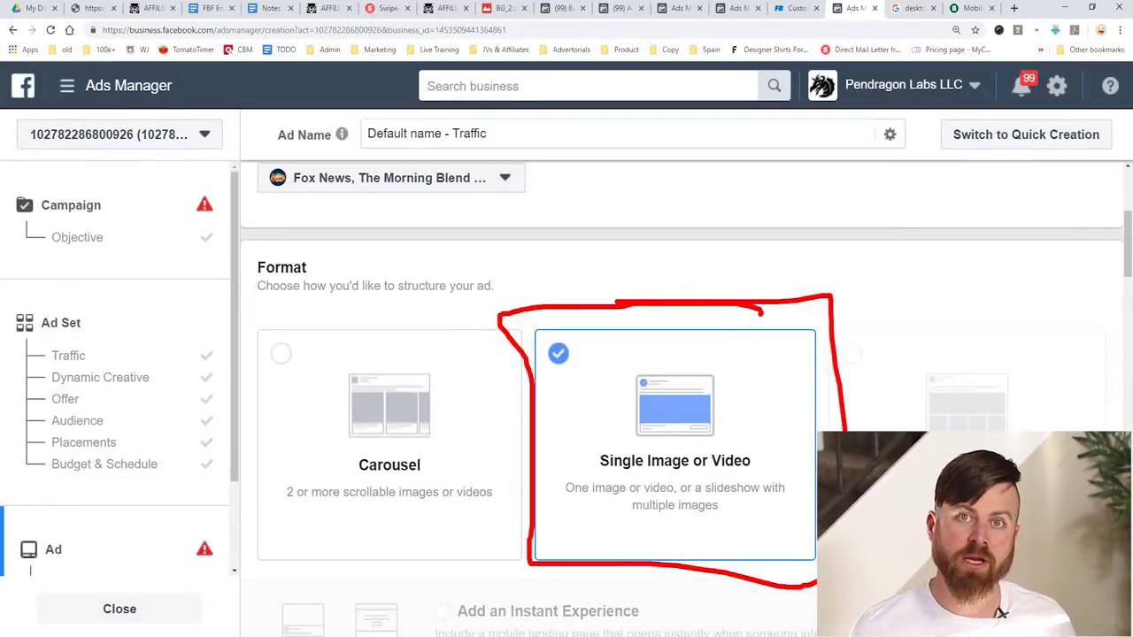
pyautogui.moveTo(755, 176)
pyautogui.mouseDown()
pyautogui.moveTo(770, 319)
pyautogui.moveTo(779, 302)
pyautogui.mouseUp()
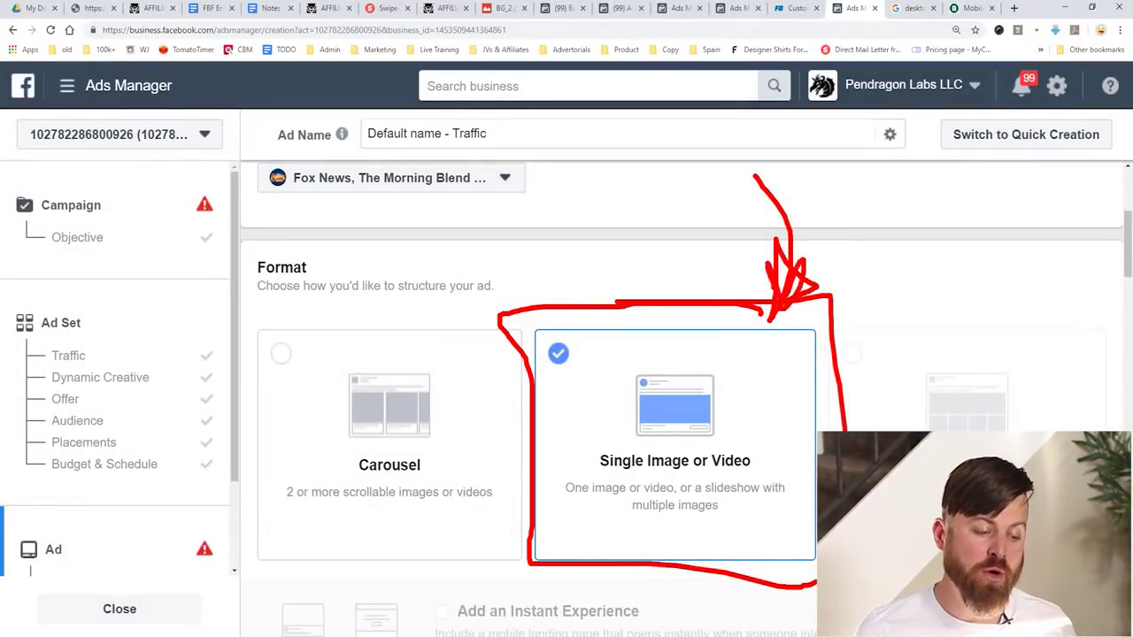
pyautogui.press('Escape')
pyautogui.moveTo(794, 282)
pyautogui.mouseDown()
pyautogui.moveTo(473, 290)
pyautogui.moveTo(531, 557)
pyautogui.mouseUp()
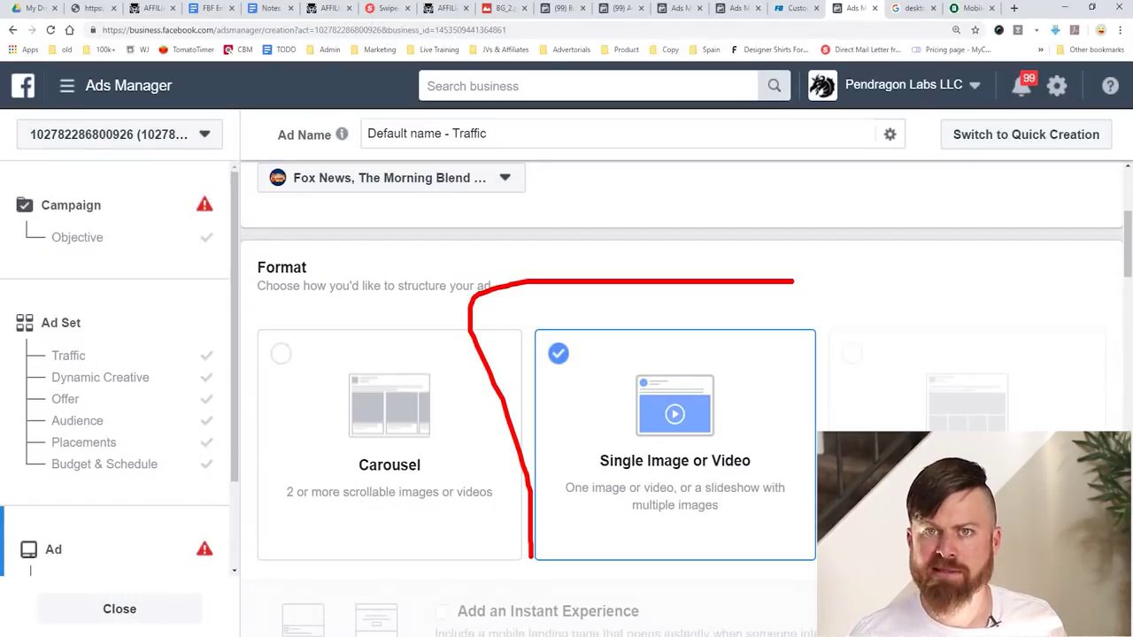
pyautogui.moveTo(834, 335)
pyautogui.mouseDown()
pyautogui.moveTo(496, 513)
pyautogui.moveTo(763, 634)
pyautogui.moveTo(509, 285)
pyautogui.moveTo(925, 429)
pyautogui.moveTo(671, 240)
pyautogui.mouseUp()
pyautogui.press('Escape')
# Step: Choose Video/Slideshow as the media type in the ad's Media section
pyautogui.scroll(-7, 620, 399)
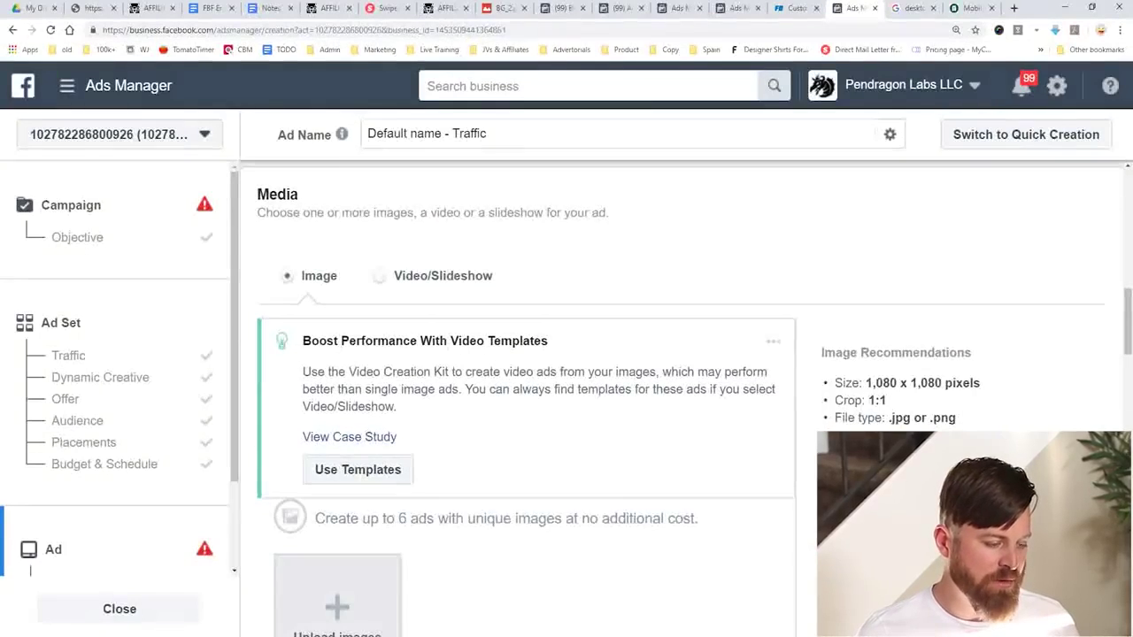
pyautogui.scroll(-2, 531, 398)
pyautogui.scroll(2, 531, 398)
pyautogui.click(380, 276)
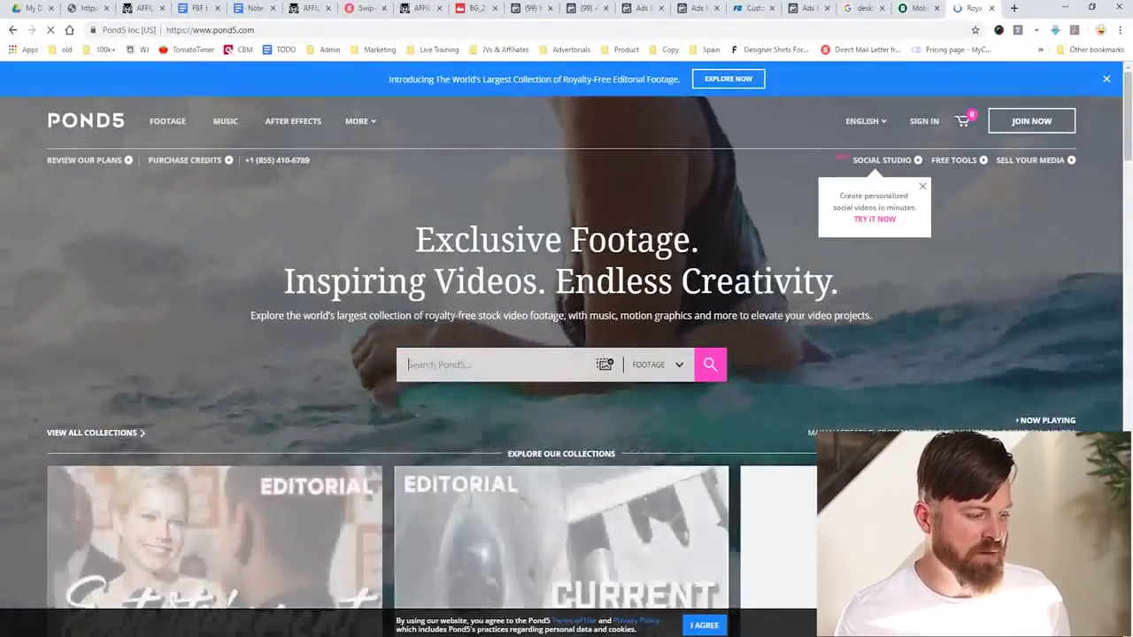
# Step: Search Pond5 footage for "weight loss" and download the Woman Weight Loss Concept clip with the browser's video downloader extension
pyautogui.write('weight loss')
pyautogui.press('Return')
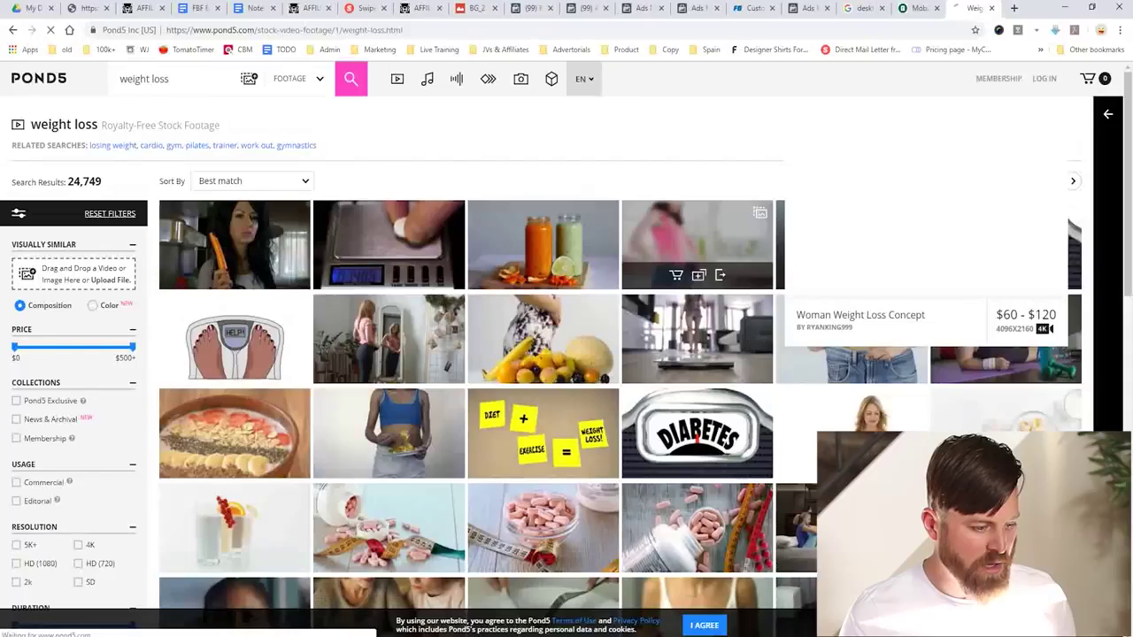
pyautogui.click(697, 237)
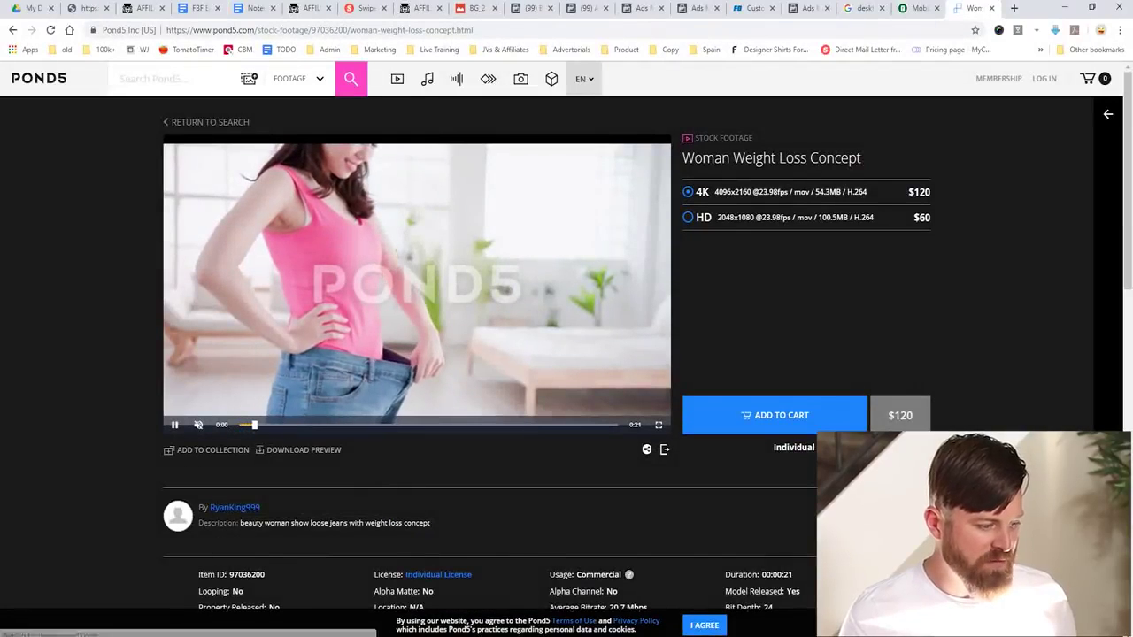
pyautogui.click(1055, 30)
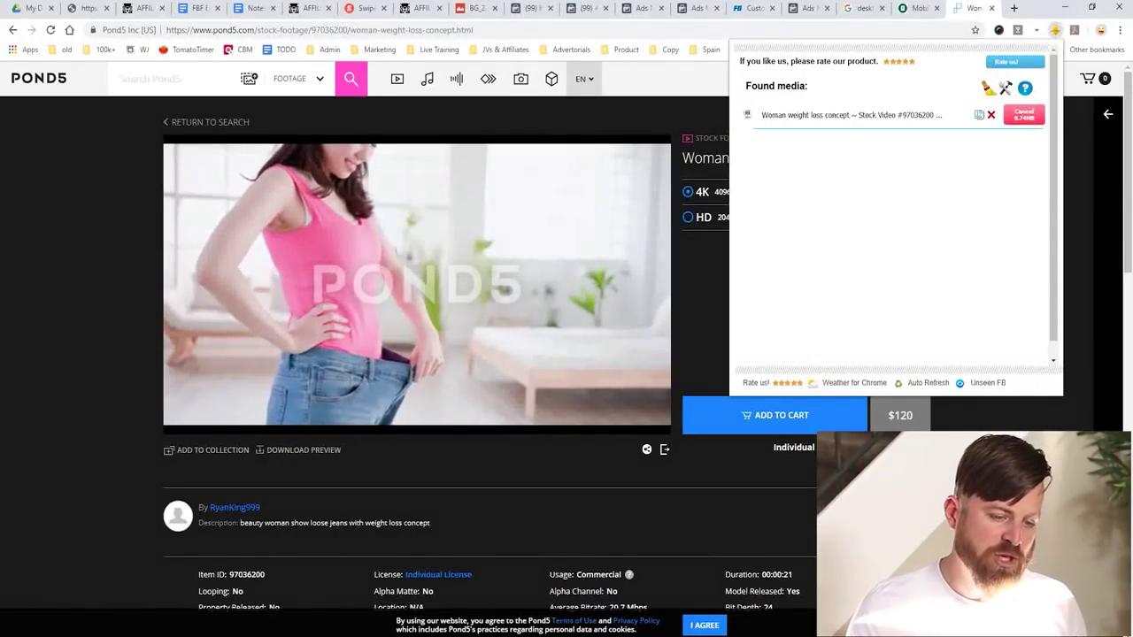
# Step: Search the web for "fvd downloader chrome", examine the Flash Video Downloader extension's store page, and return to the Pond5 clip
pyautogui.hotkey('ctrl', 't')
pyautogui.write('fvd downloader chrome')
pyautogui.press('Return')
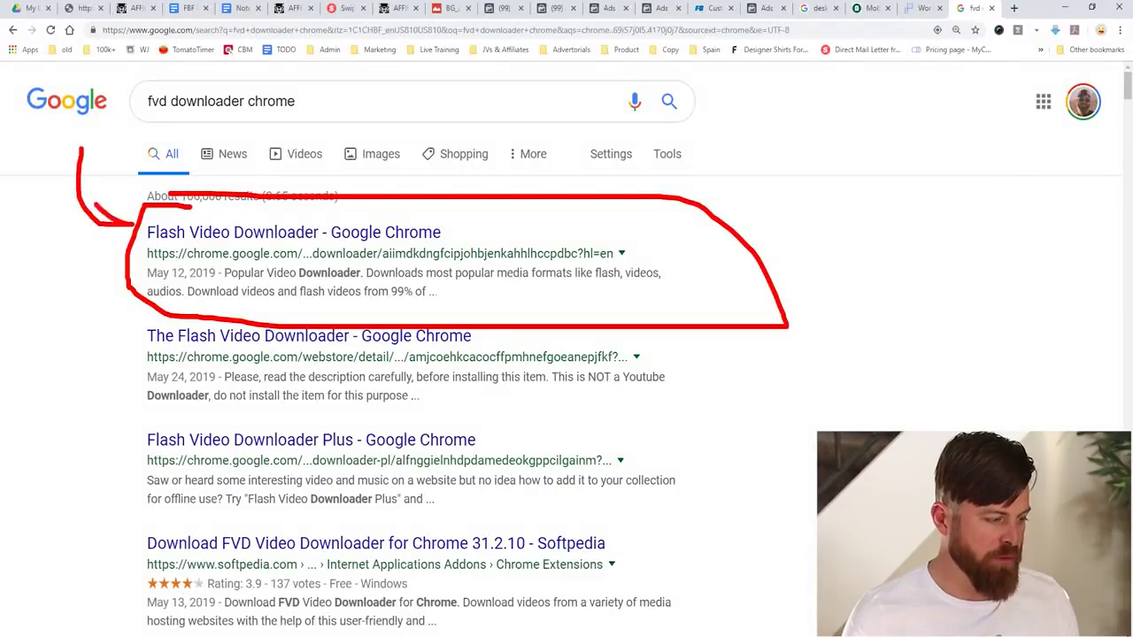
pyautogui.click(293, 232)
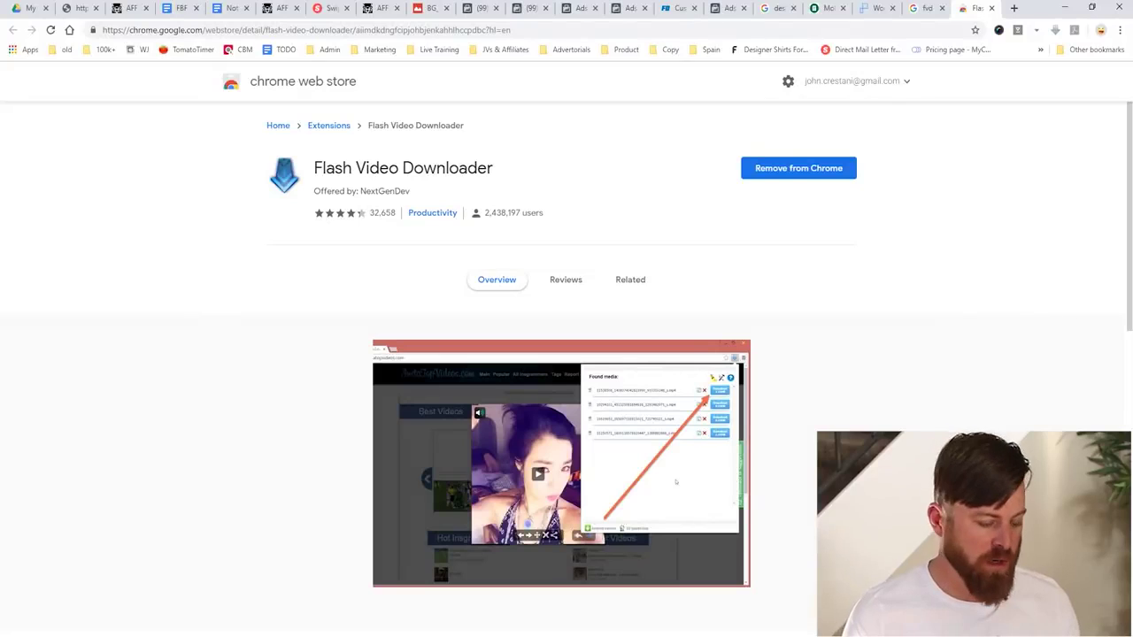
pyautogui.moveTo(665, 229)
pyautogui.mouseDown()
pyautogui.moveTo(885, 271)
pyautogui.moveTo(710, 136)
pyautogui.mouseUp()
pyautogui.press('Escape')
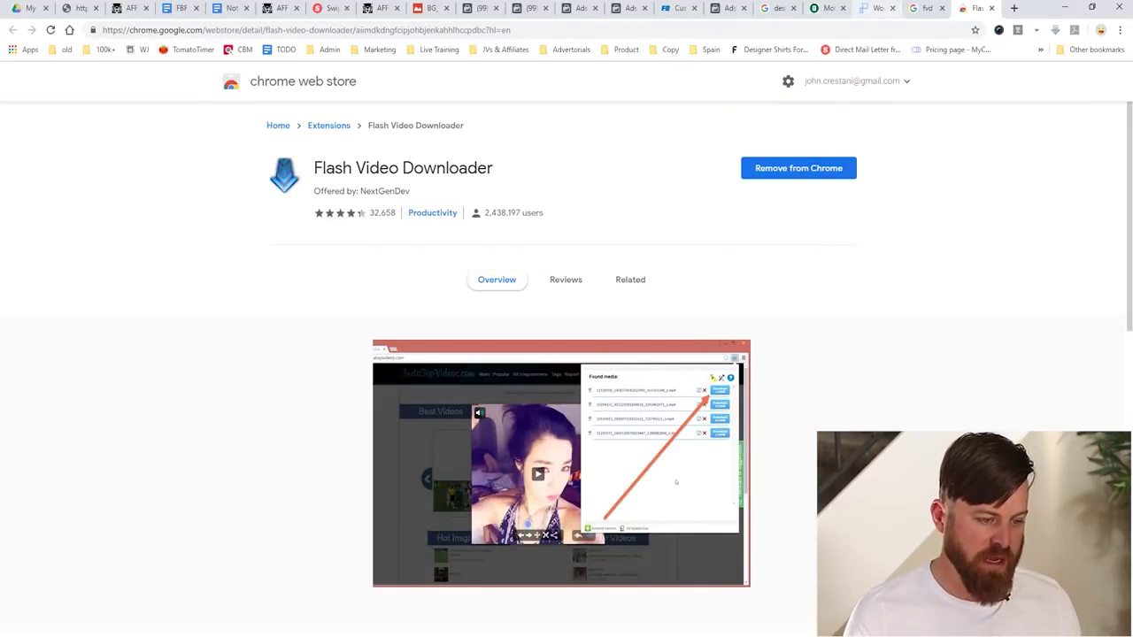
pyautogui.click(876, 8)
pyautogui.click(1055, 30)
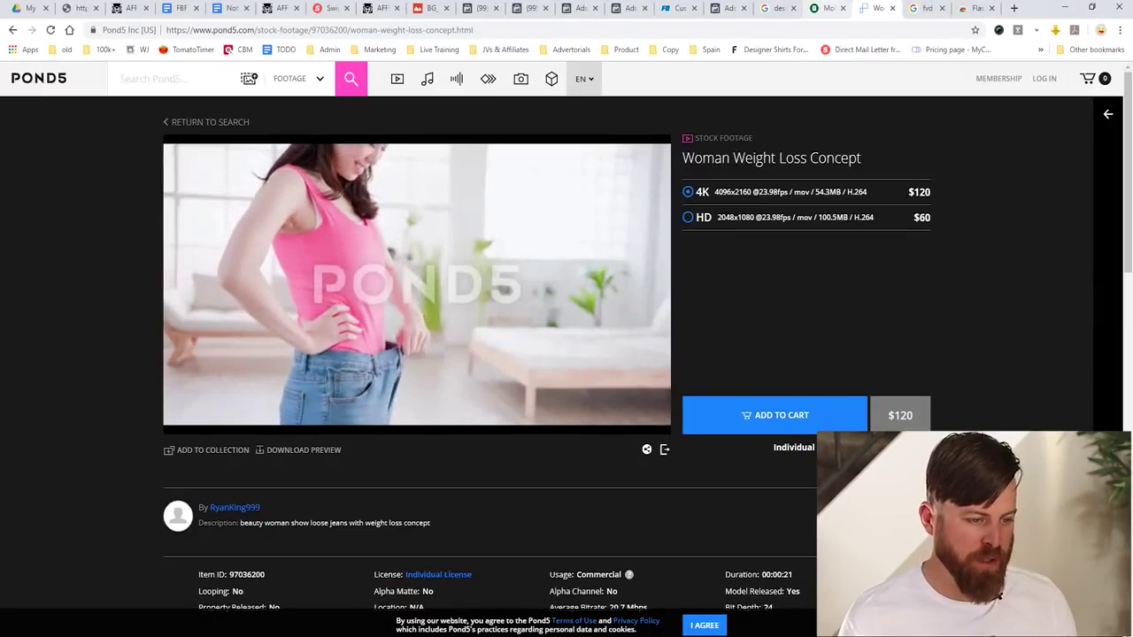
# Step: Switch back to Ads Manager and upload the SanDiegoConnect video from the Downloads folder as the ad's media
pyautogui.click(728, 8)
pyautogui.click(521, 491)
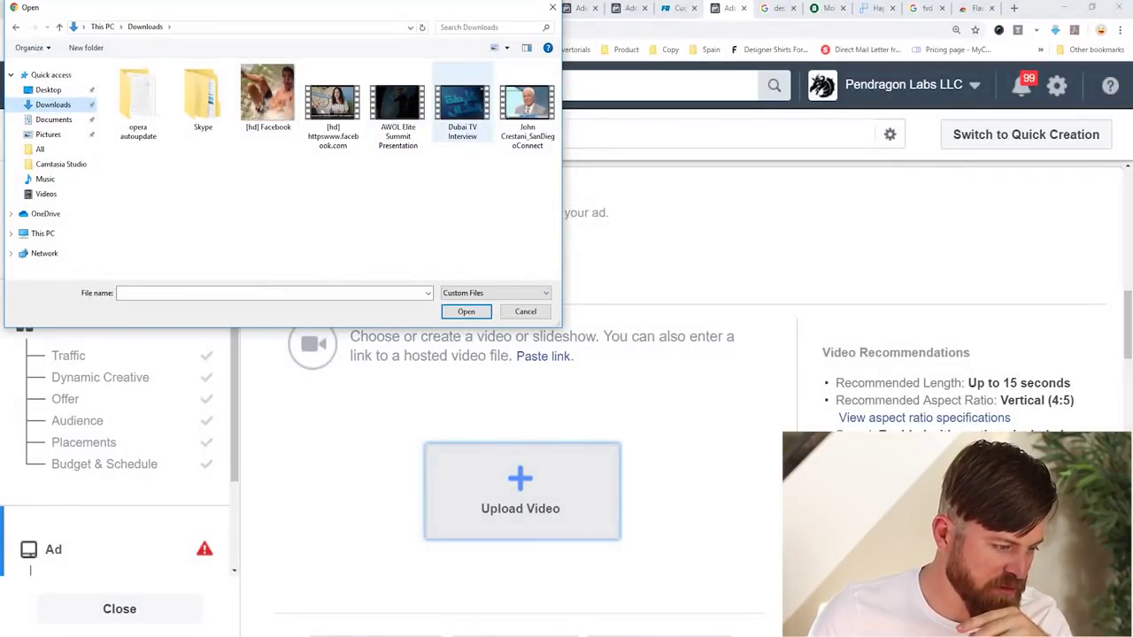
pyautogui.click(463, 105)
pyautogui.doubleClick(527, 106)
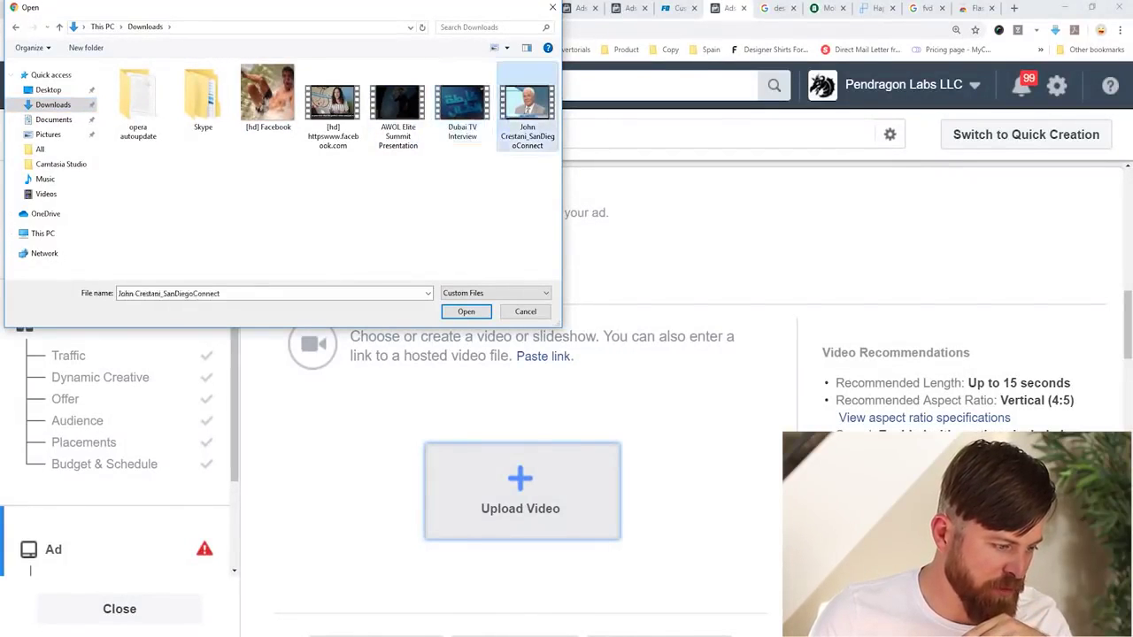
# Step: Review the video recommendations and specifications, and examine the Primary Text, Website URL and Headline fields in the Links section
pyautogui.scroll(-3, 522, 380)
pyautogui.scroll(3, 522, 380)
pyautogui.scroll(-3, 522, 380)
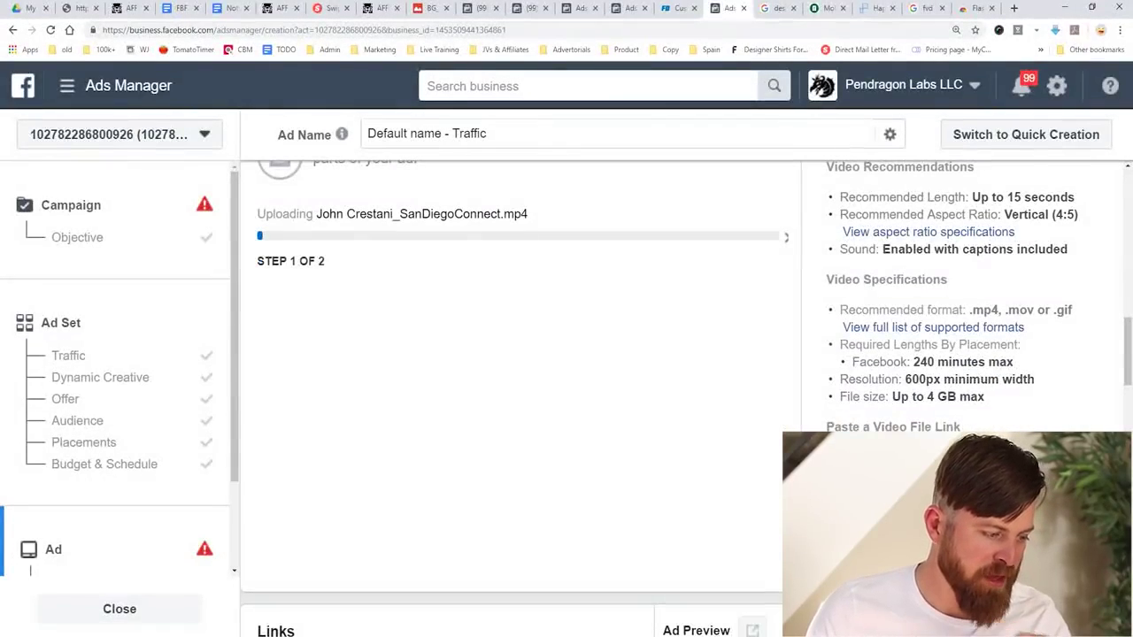
pyautogui.scroll(-2, 522, 381)
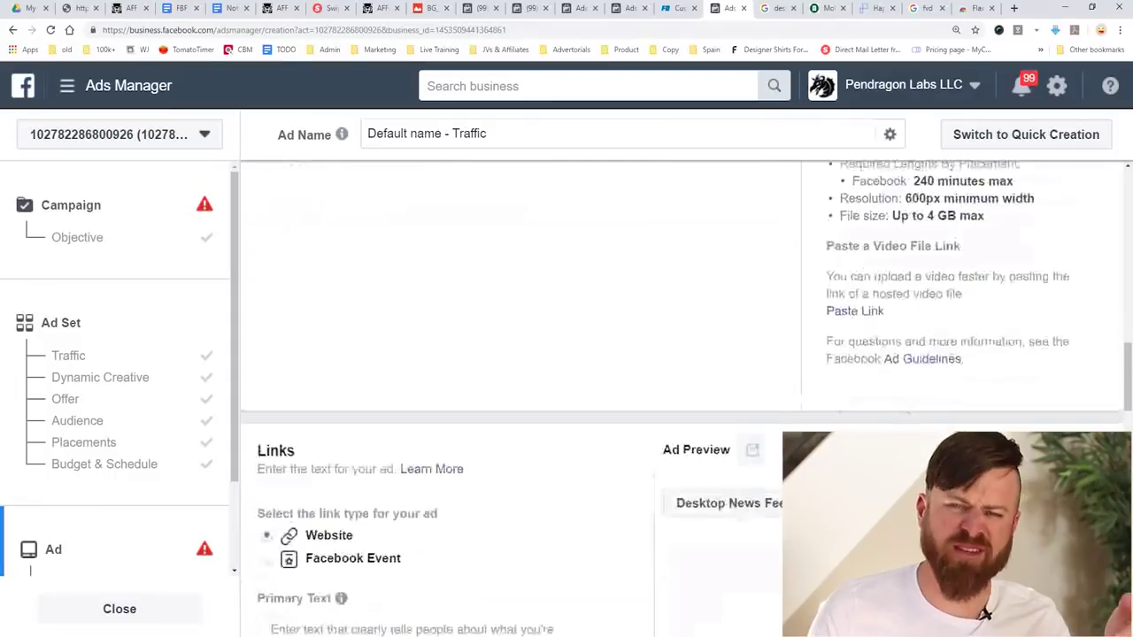
pyautogui.scroll(4, 522, 380)
pyautogui.scroll(-1, 522, 380)
pyautogui.scroll(1, 522, 381)
pyautogui.scroll(-3, 522, 380)
pyautogui.scroll(-4, 522, 381)
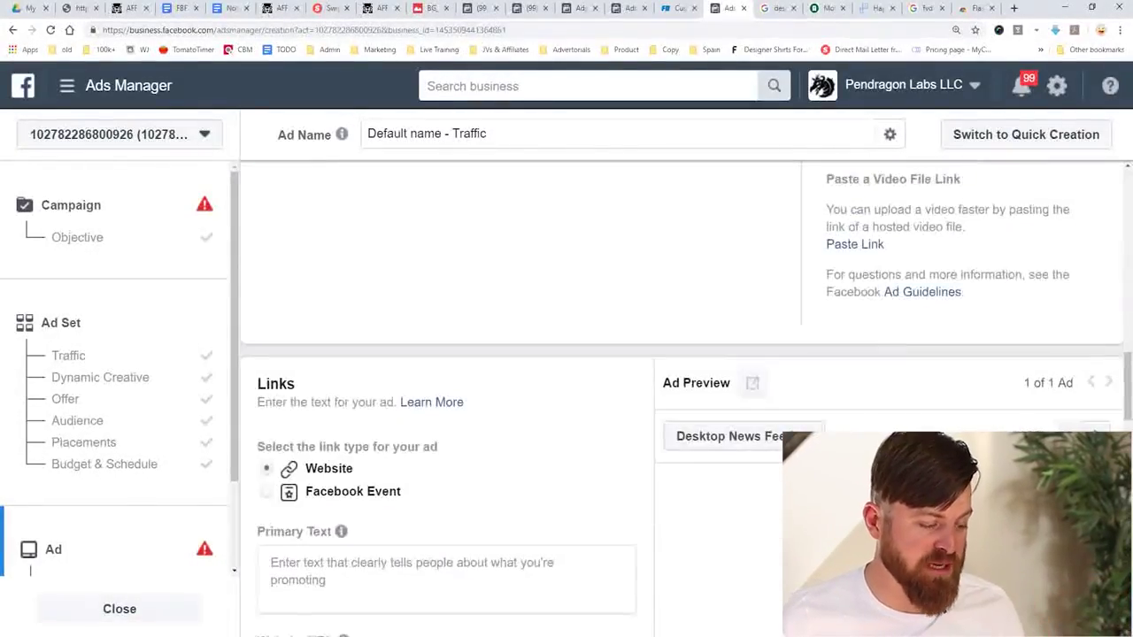
pyautogui.click(447, 394)
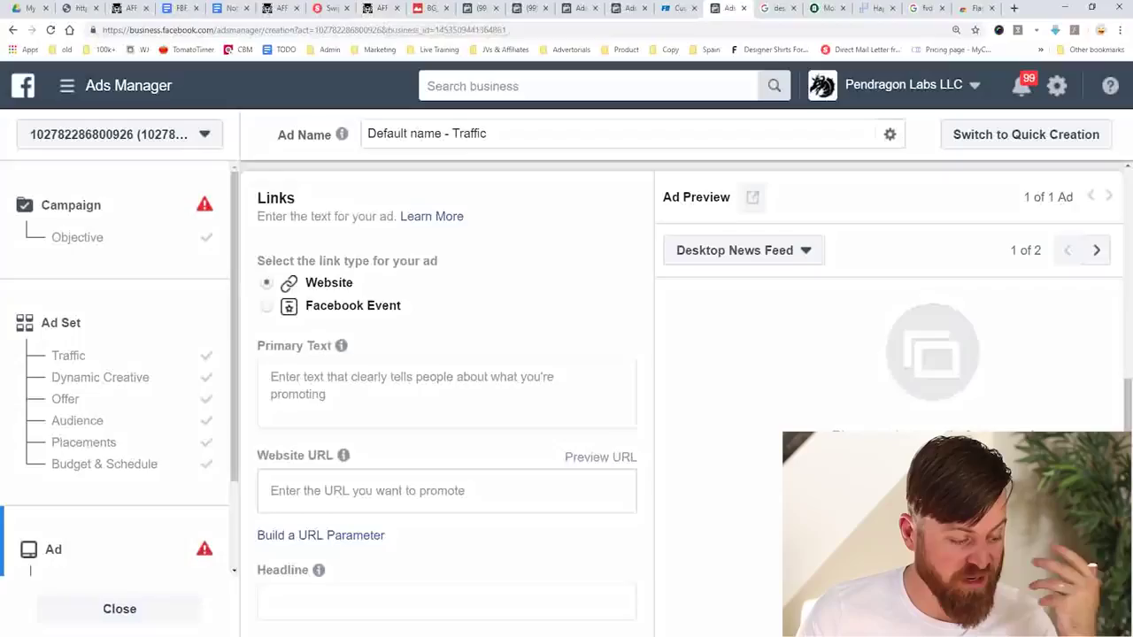
pyautogui.scroll(-2, 971, 617)
pyautogui.scroll(3, 971, 617)
# Step: Enlarge the AlphaNation affiliates page to 150% and open the email swipe for The Flat Belly Fix
pyautogui.click(381, 8)
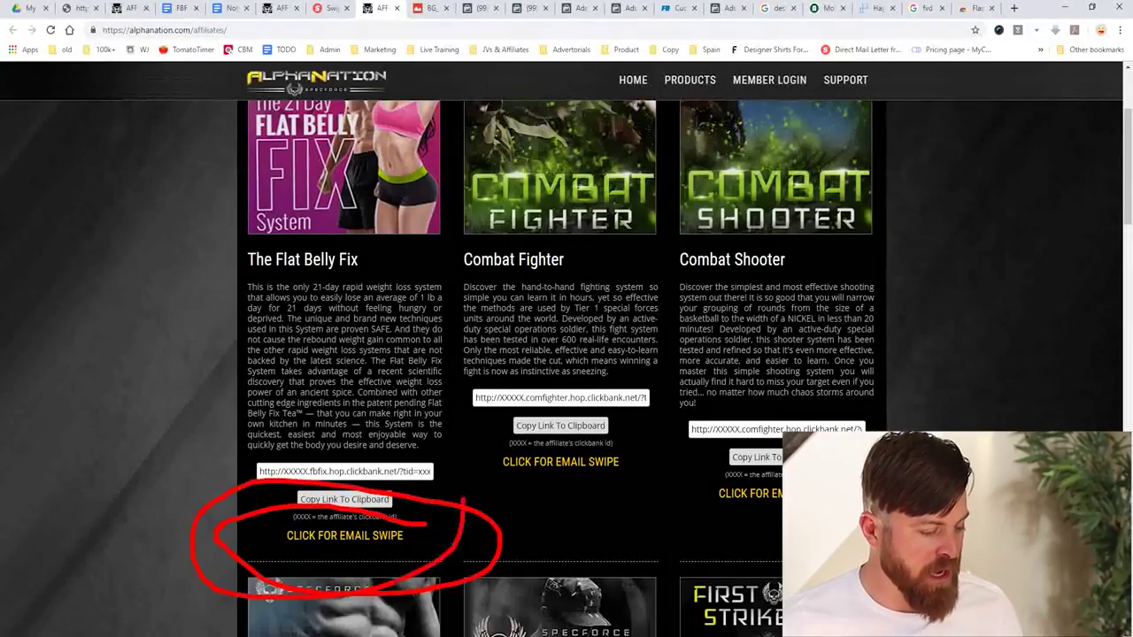
pyautogui.hotkey('ctrl', '+')
pyautogui.hotkey('ctrl', '+')
pyautogui.hotkey('ctrl', '+')
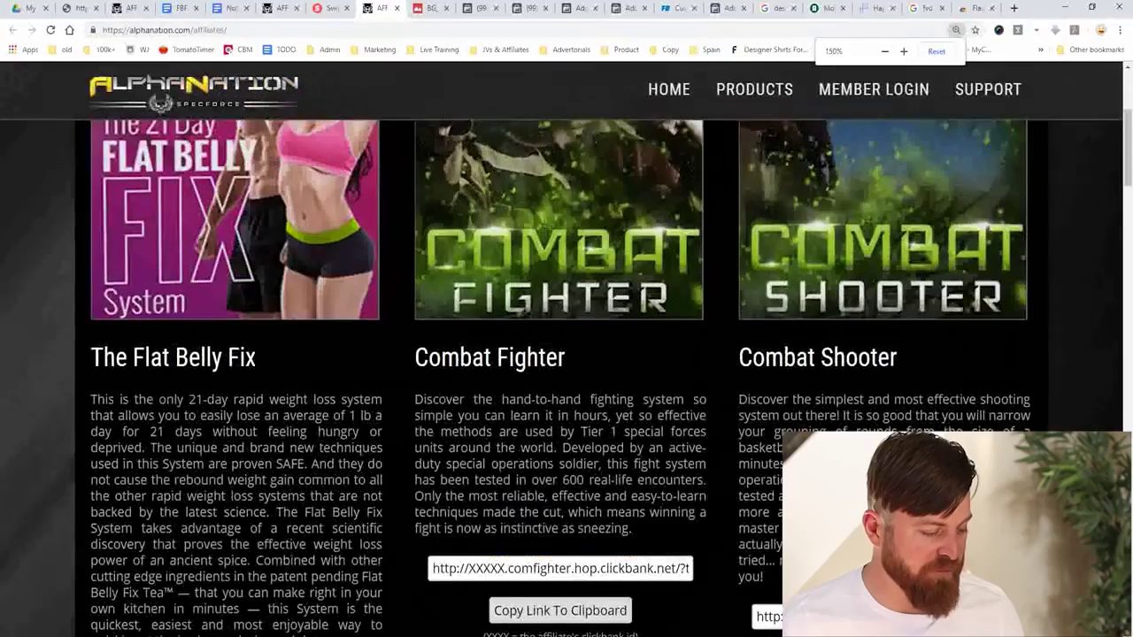
pyautogui.scroll(-2, 235, 380)
pyautogui.scroll(4, 235, 380)
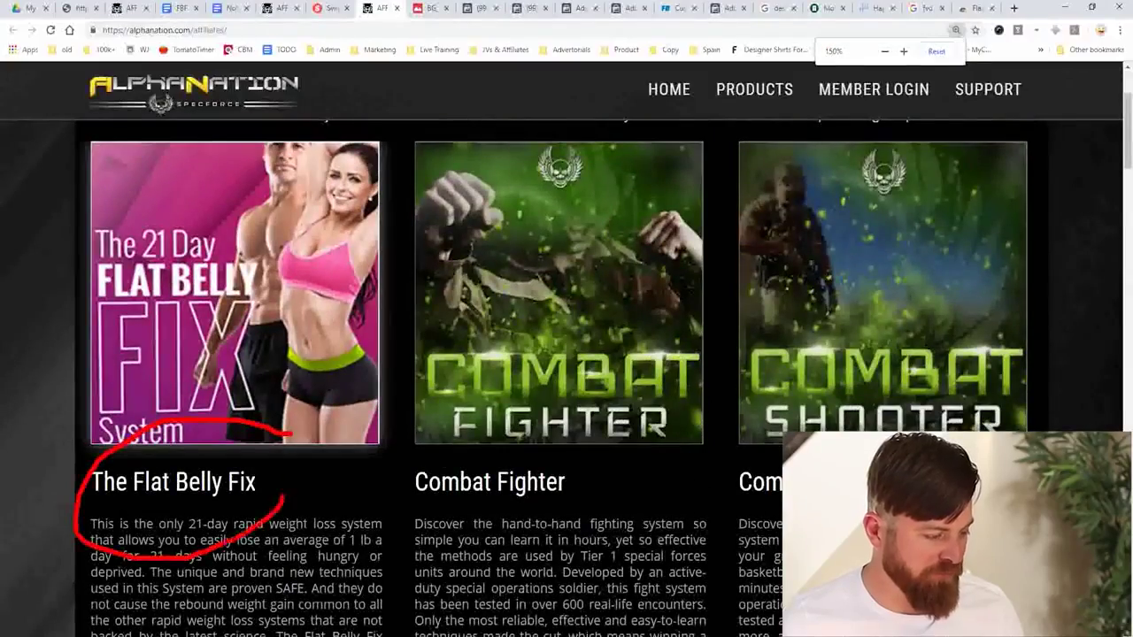
pyautogui.scroll(-5, 567, 354)
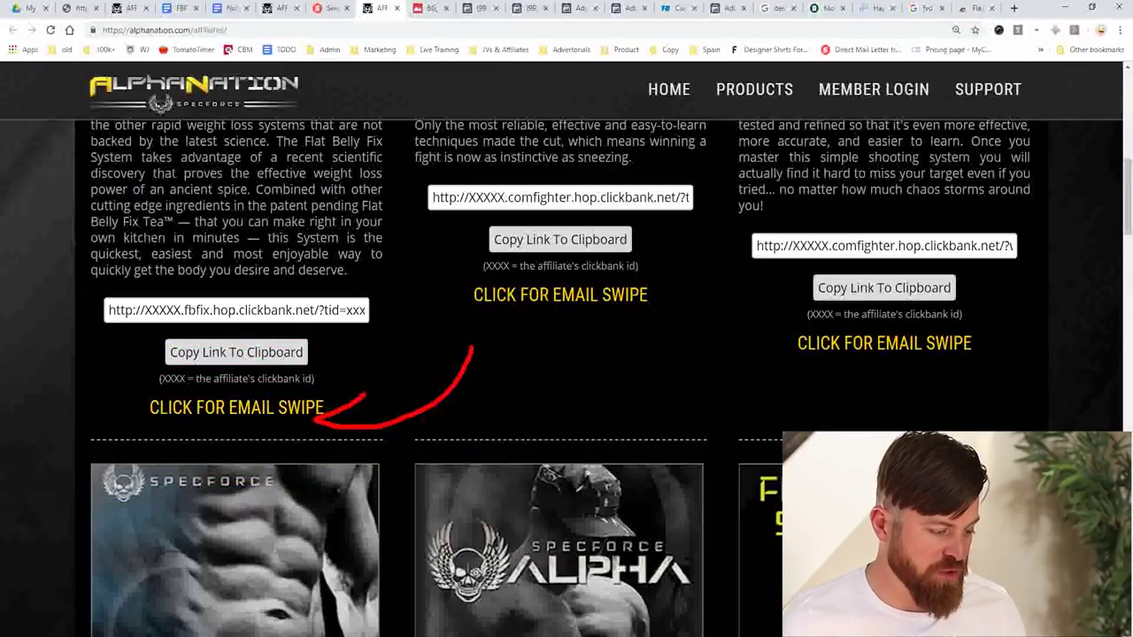
pyautogui.click(236, 407)
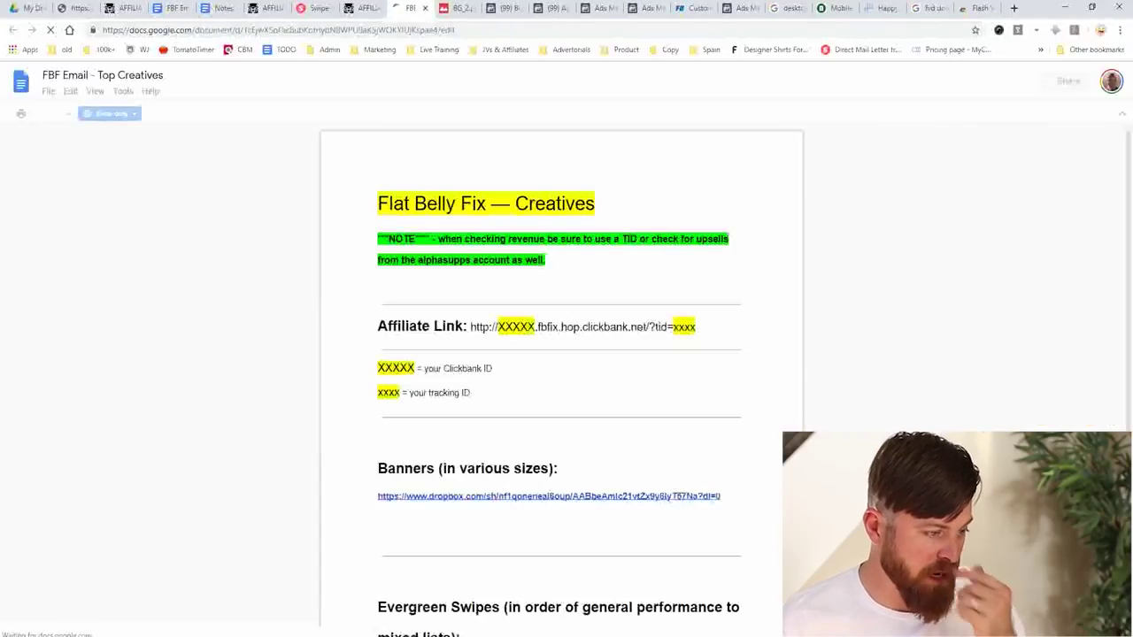
# Step: Select the subject line "1 Cup tomorrow morning, burns 3 lbs of belly fat" under Evergreen Swipes
pyautogui.scroll(-4, 561, 371)
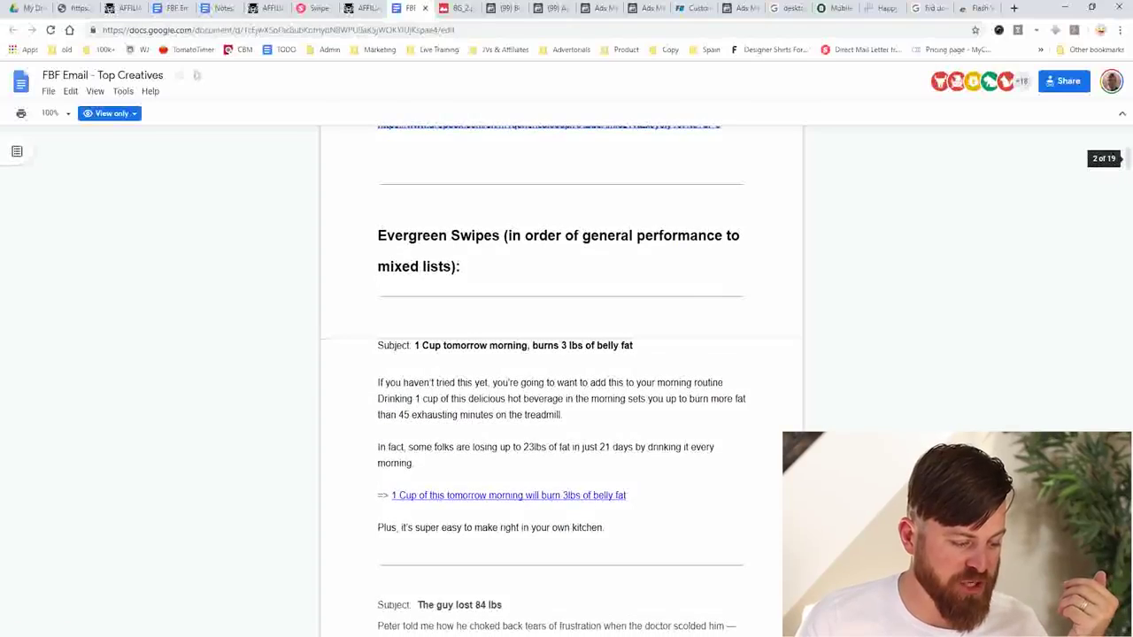
pyautogui.moveTo(634, 345); pyautogui.dragTo(413, 345)
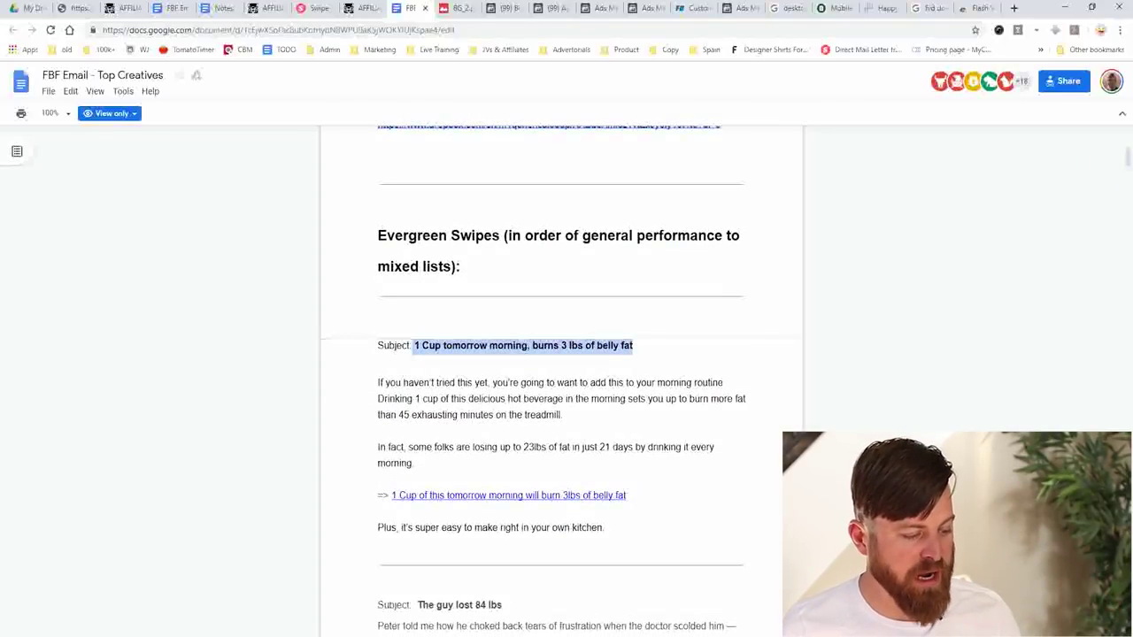